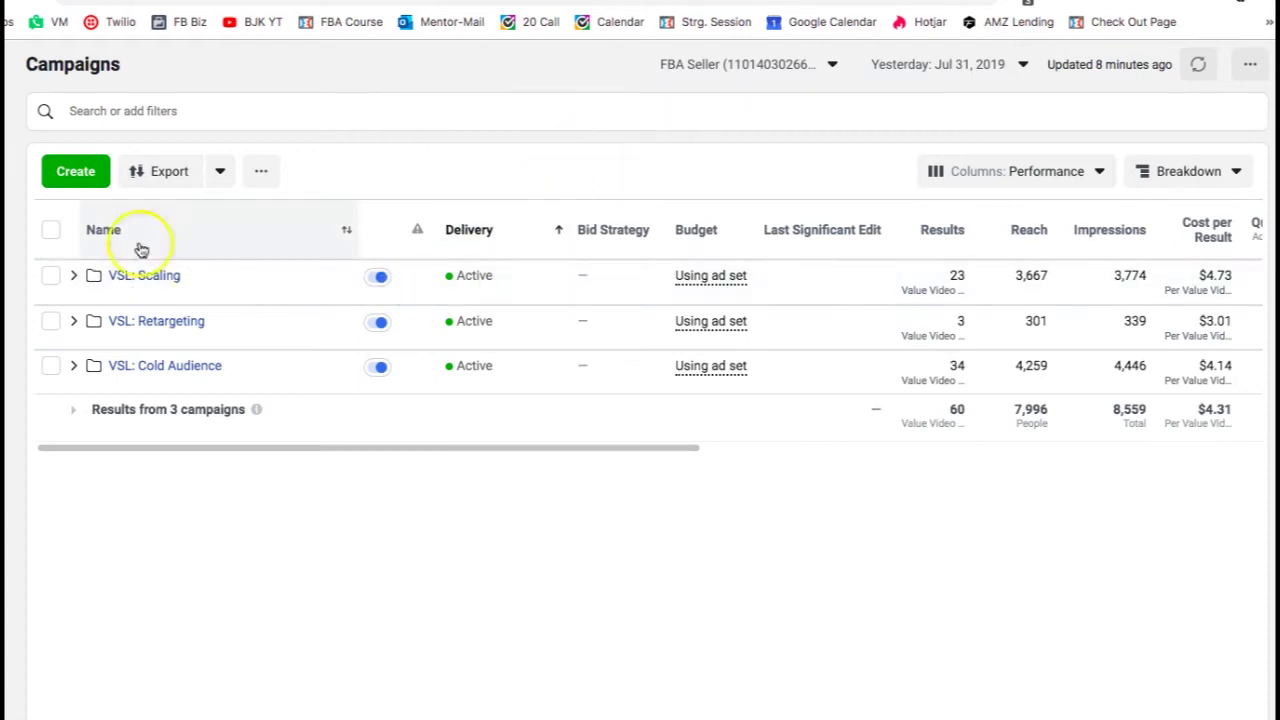
- Open the VSL: Cold Audience campaign and look through its ad sets
mouse_move(177, 367)
mouse_move(30, 250)
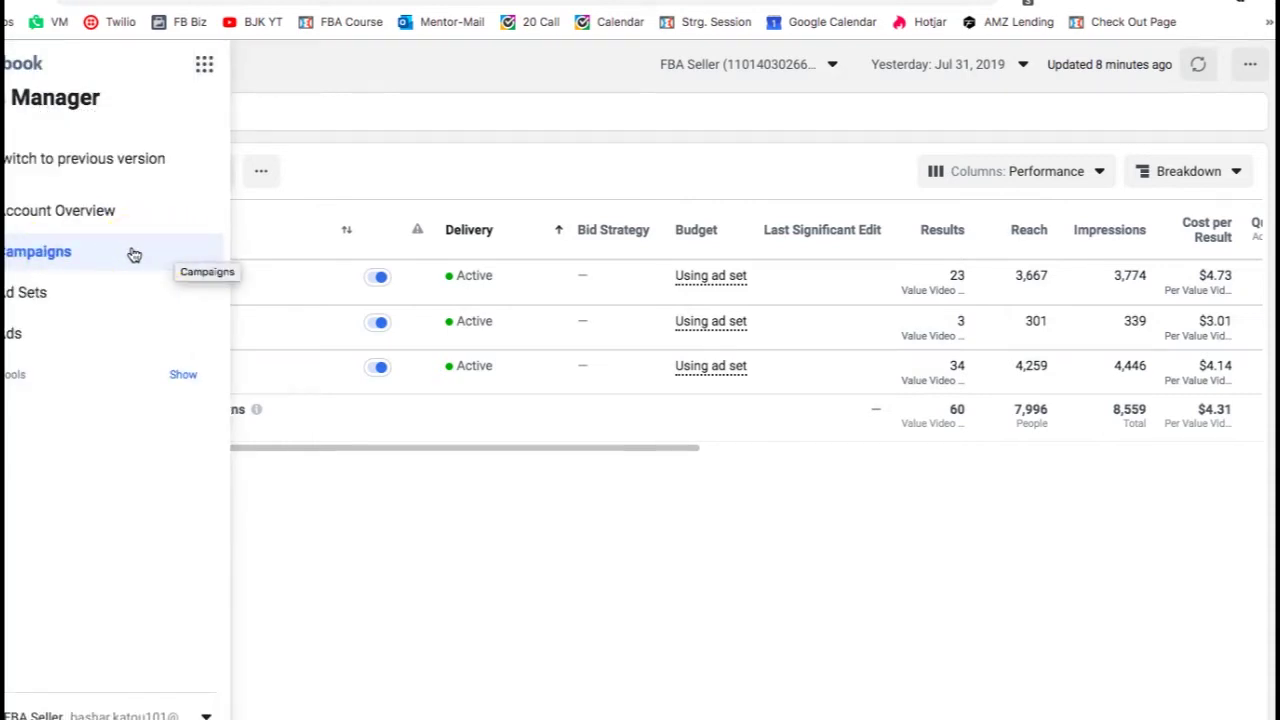
left_click(43, 252)
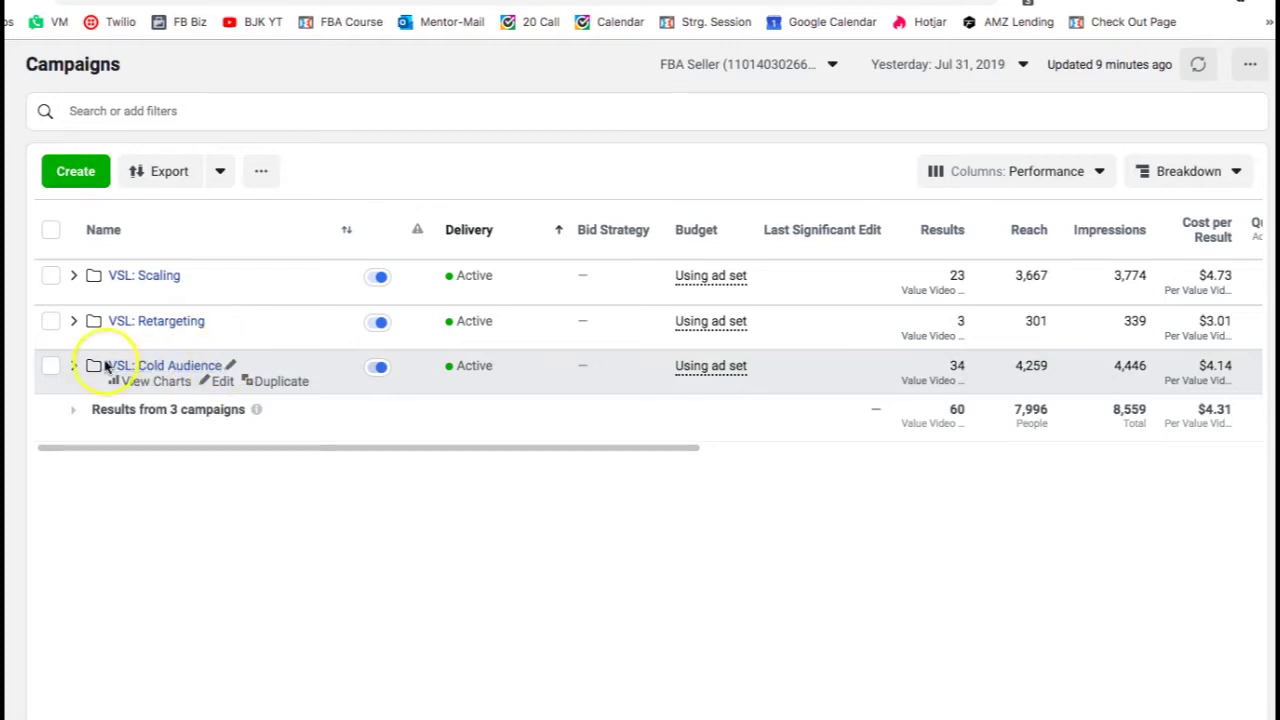
left_click(177, 368)
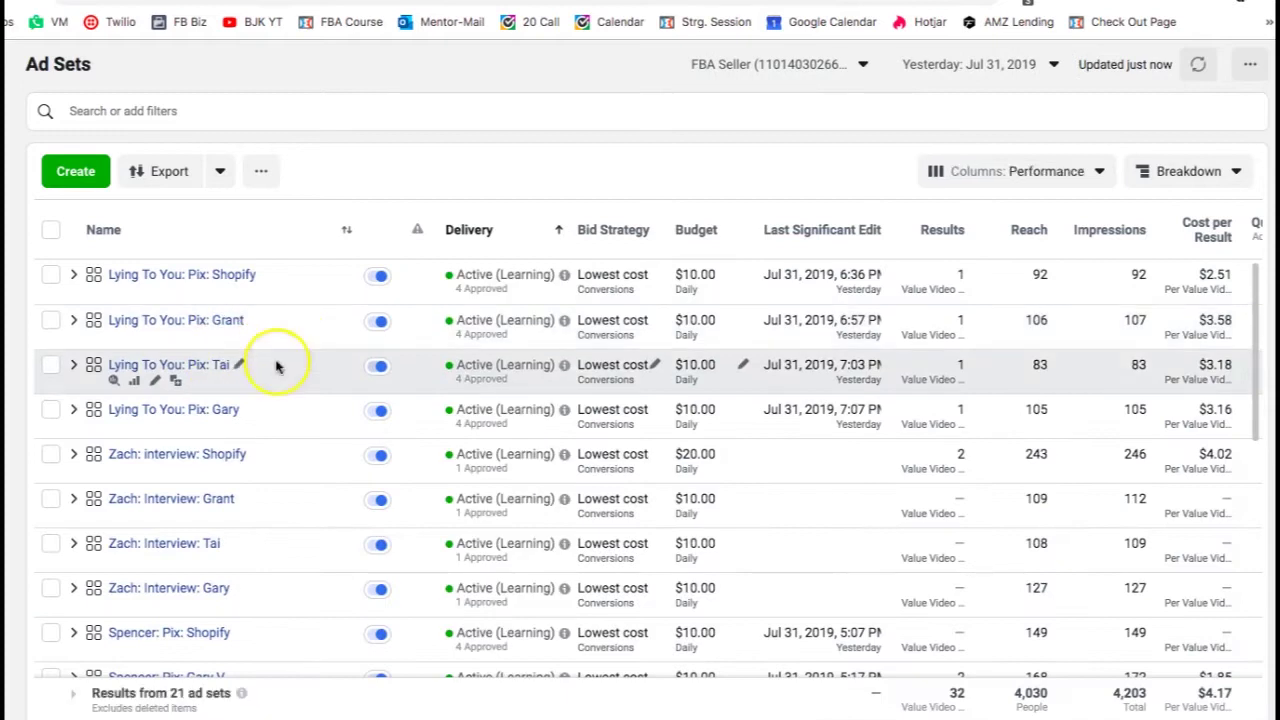
scroll(395, 467, "down", 8)
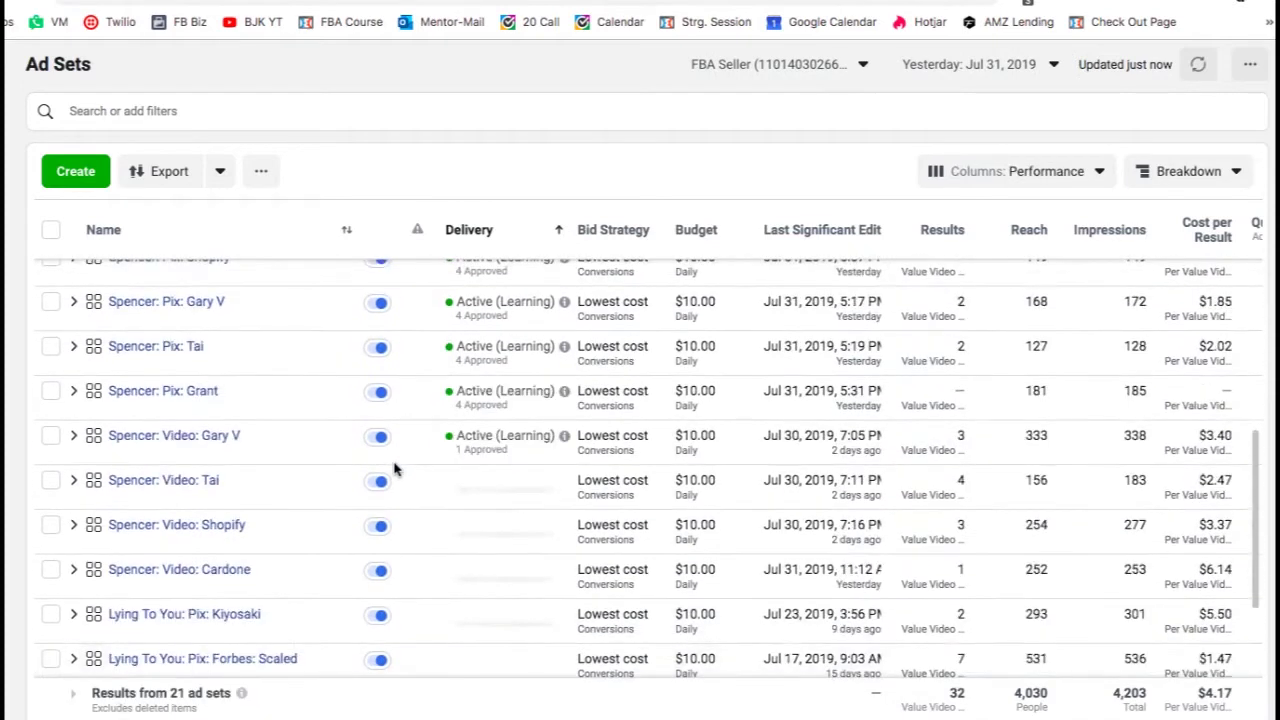
scroll(651, 354, "up", 3)
scroll(651, 354, "up", 5)
- Apply the Main Funnel 1 column preset to the ad sets and review its metrics
left_click(968, 171)
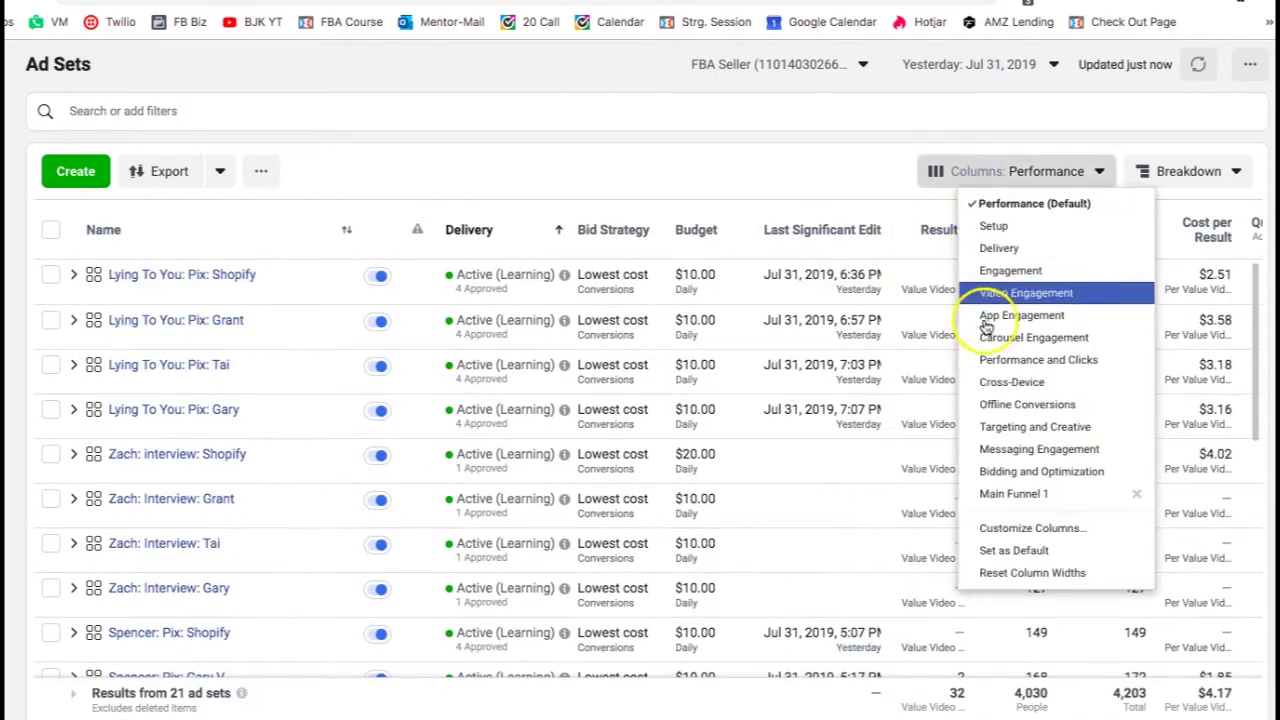
left_click(1010, 493)
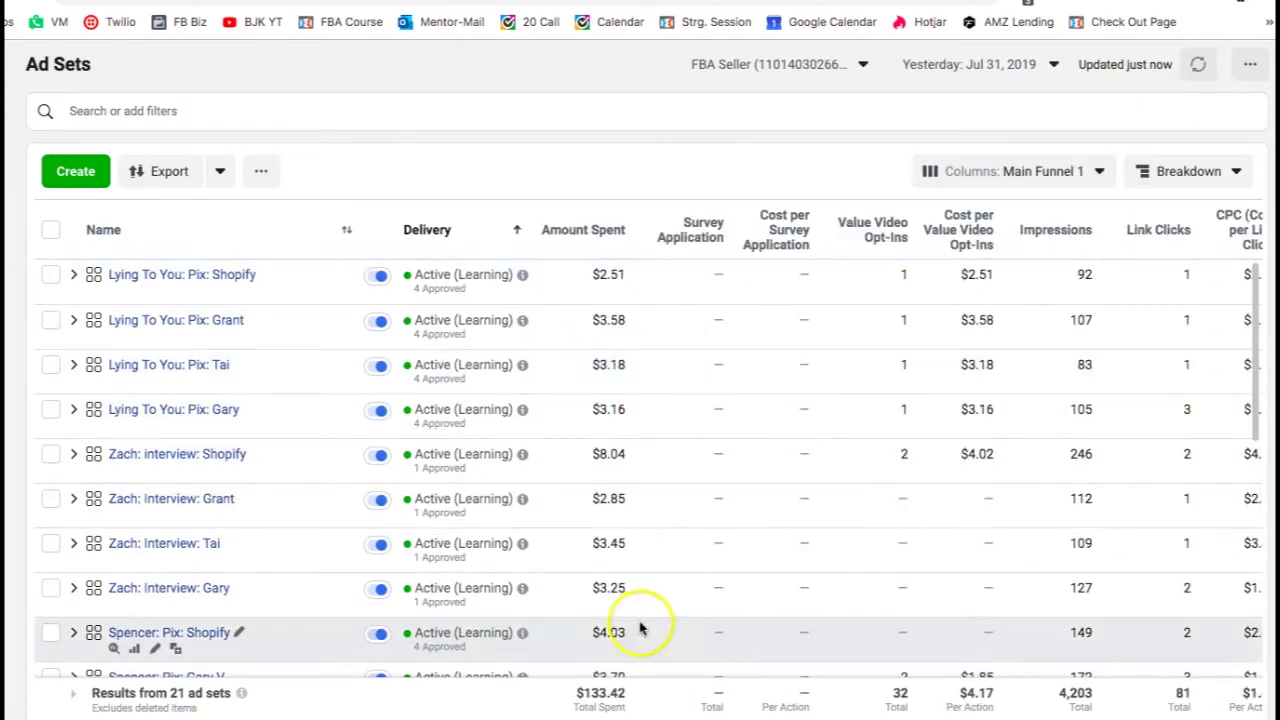
mouse_move(537, 634)
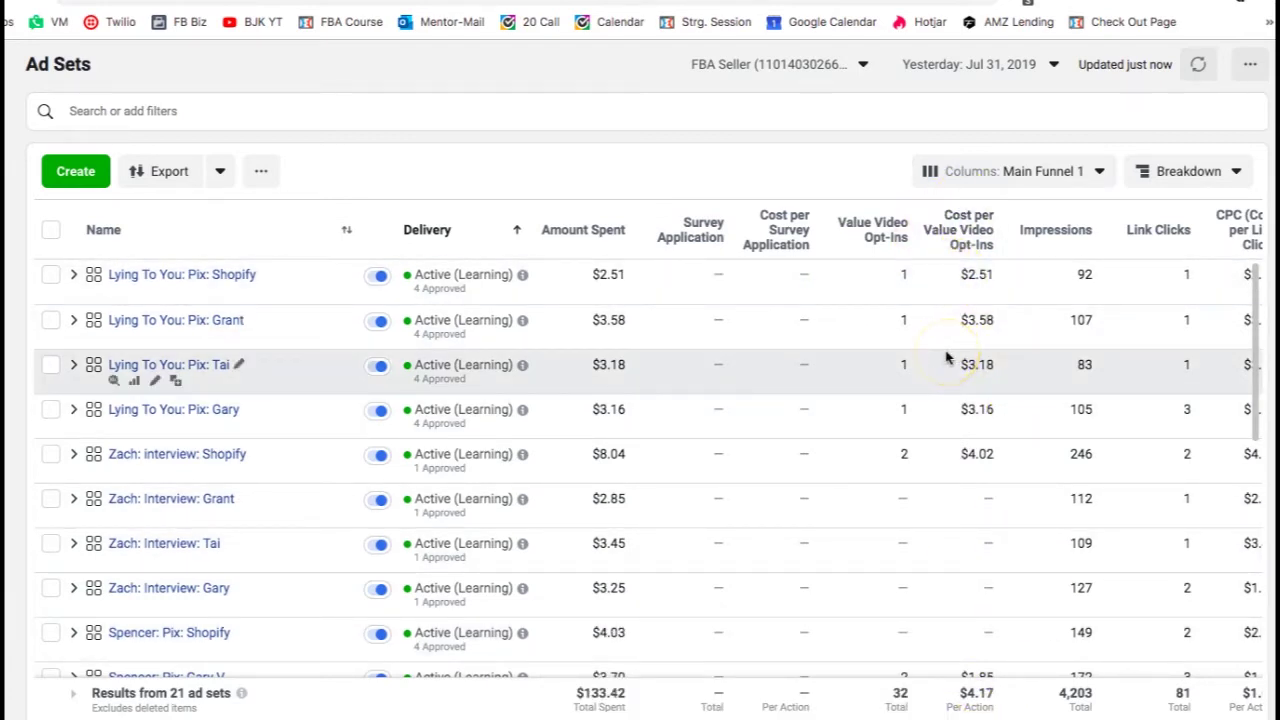
scroll(1109, 514, "right", 5)
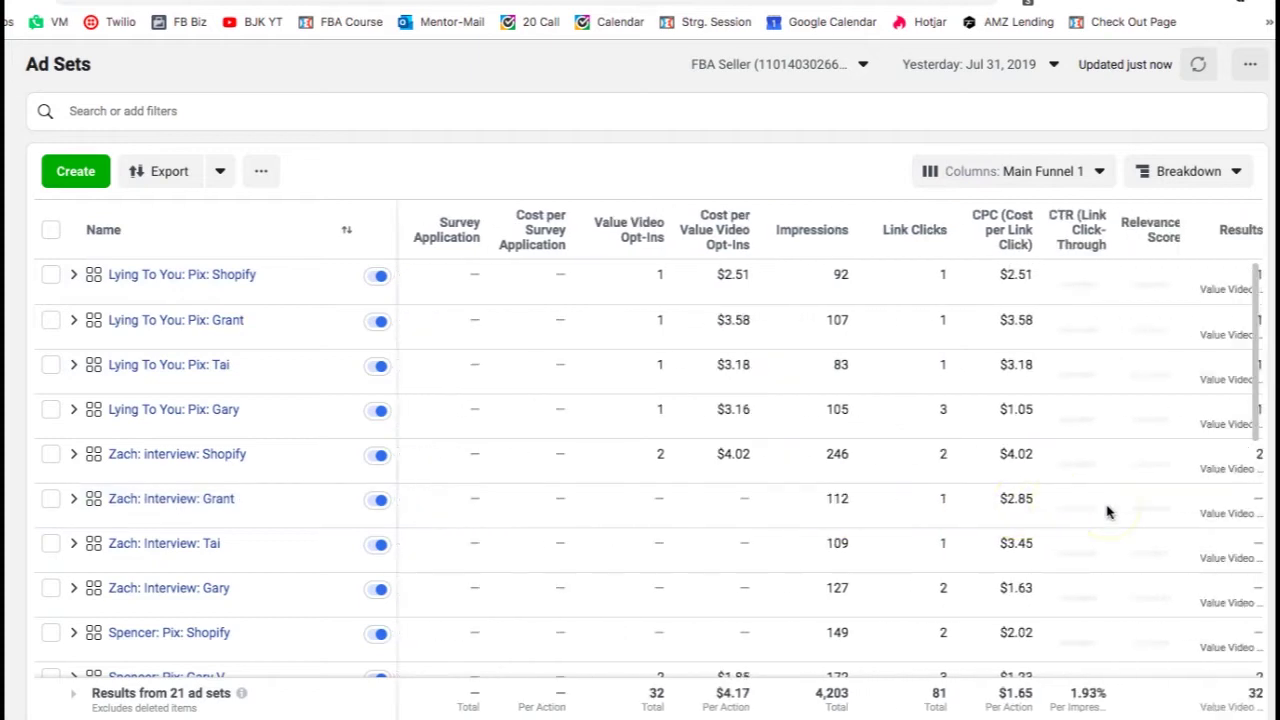
scroll(1109, 509, "left", 6)
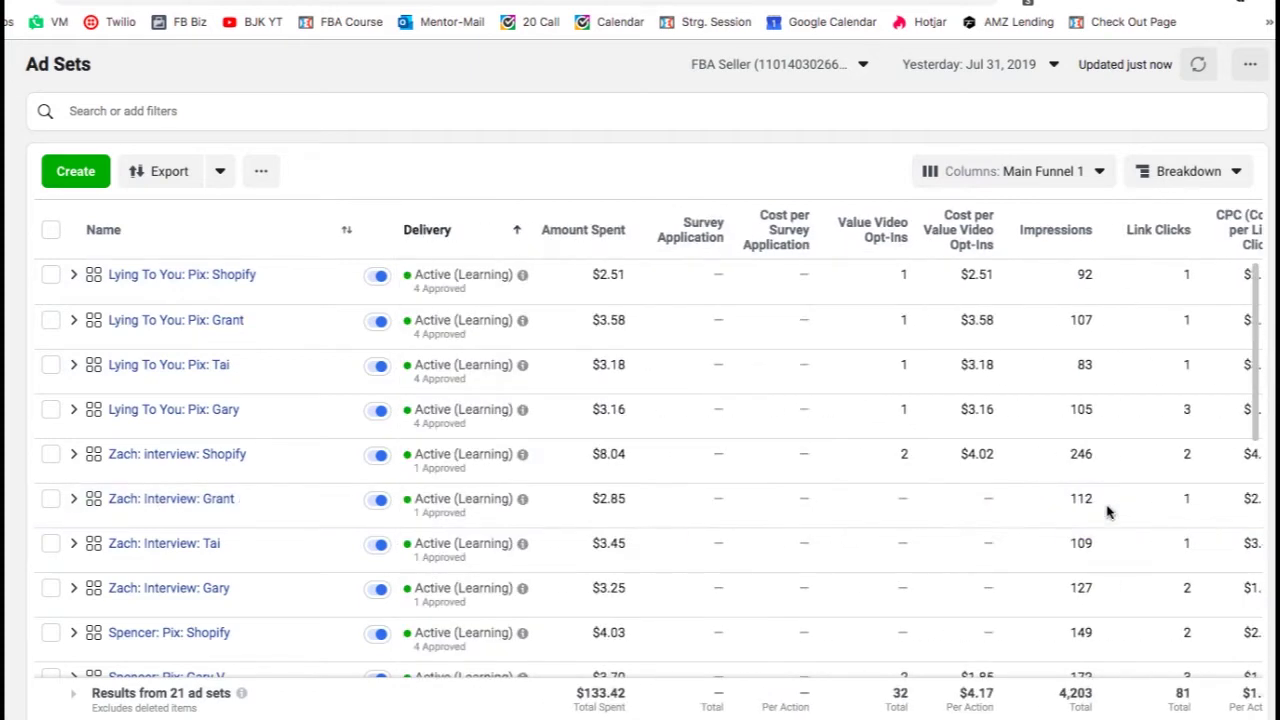
- Return to the campaigns list and reopen the ad sets of the VSL: Cold Audience campaign
left_click(755, 453)
left_click(27, 255)
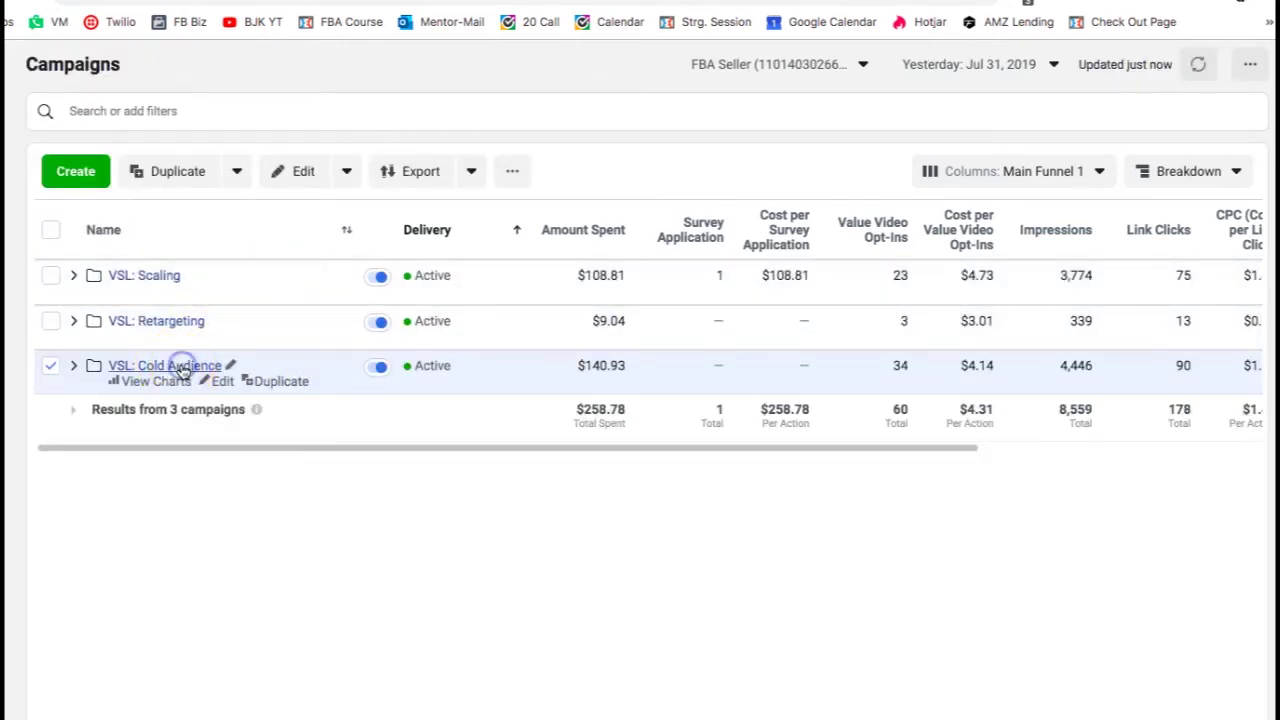
left_click(183, 368)
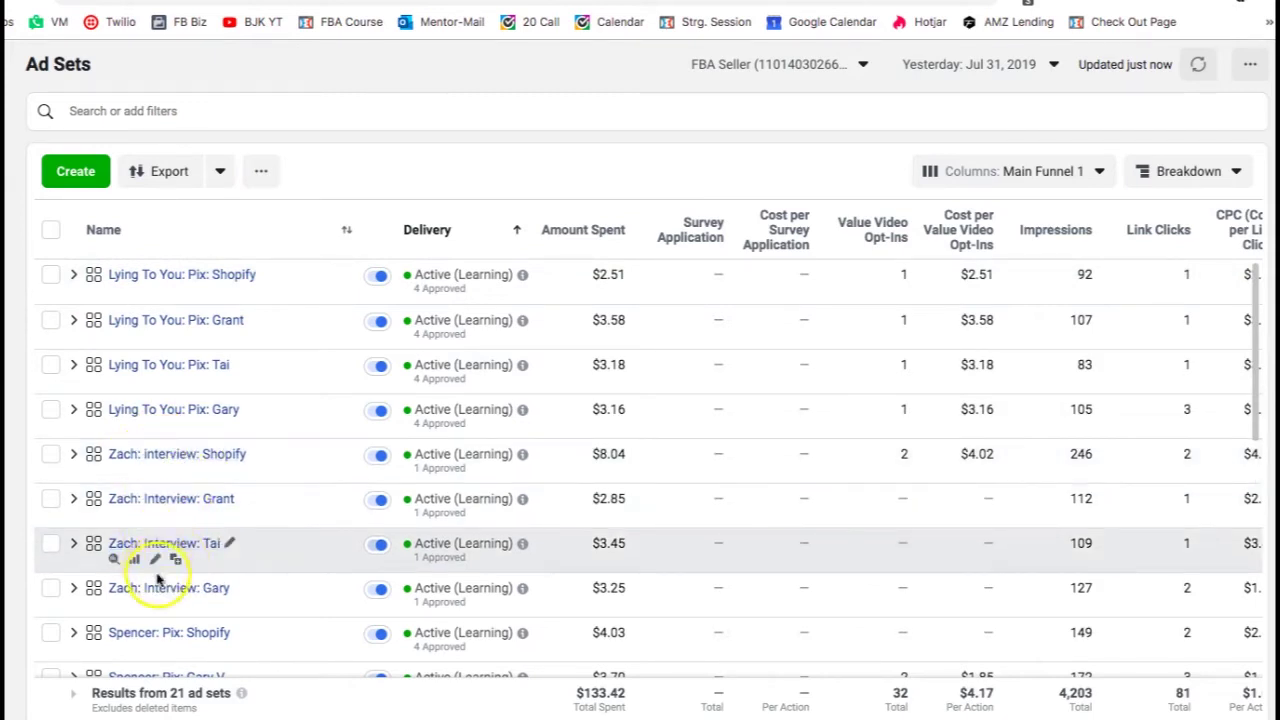
- Select the four interview ad sets for Shopify, Grant, Tai and Gary
left_click(51, 456)
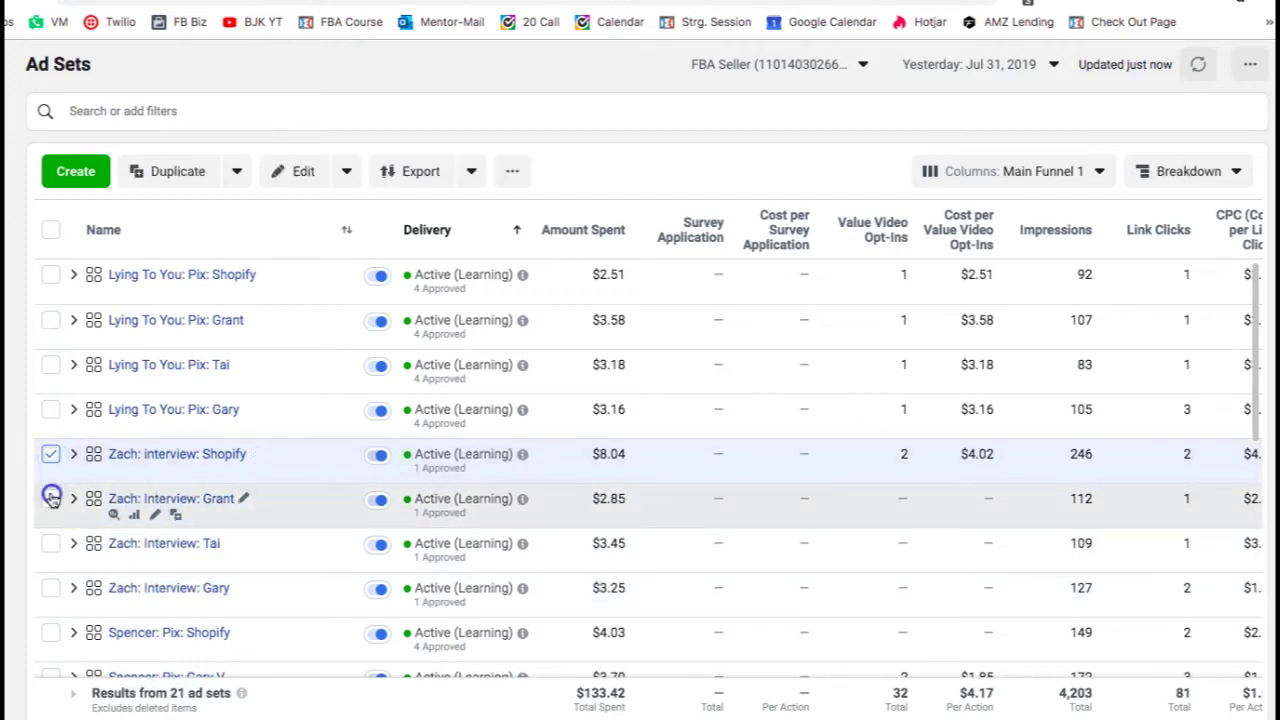
left_click(49, 498)
left_click(50, 543)
left_click(50, 588)
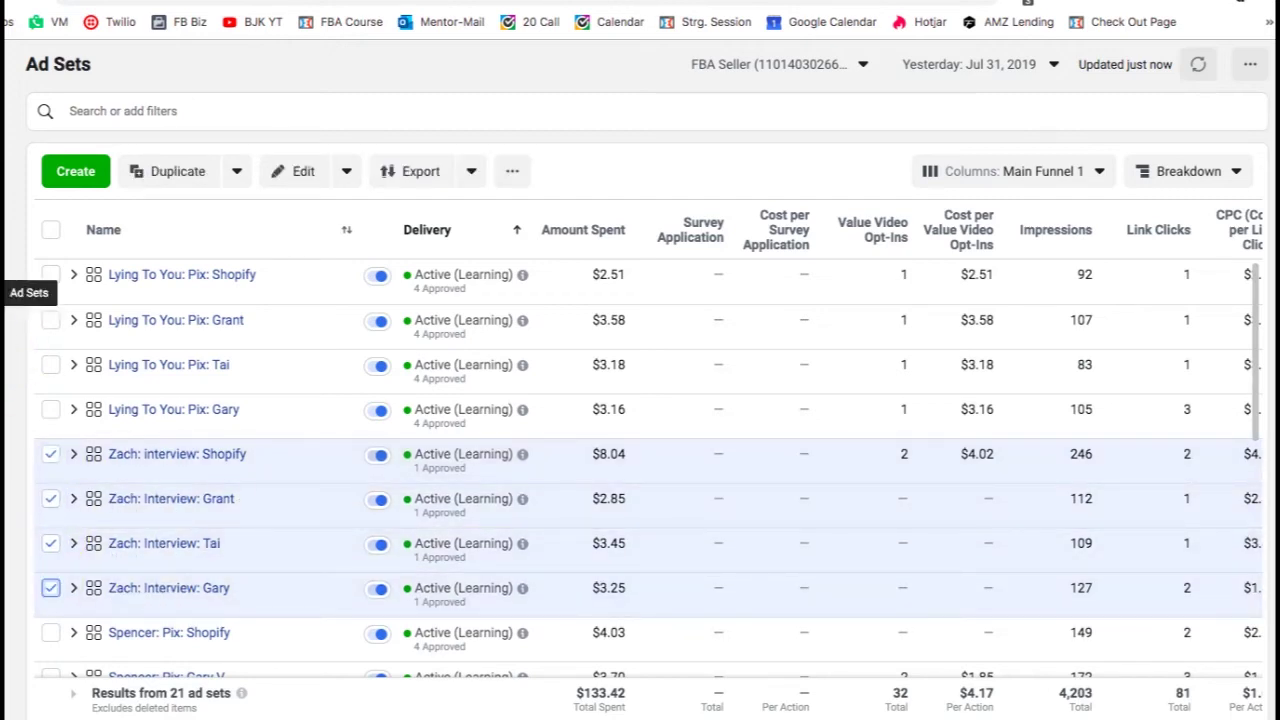
- Switch to the campaigns list and back to the ad sets of the selected campaign
mouse_move(25, 270)
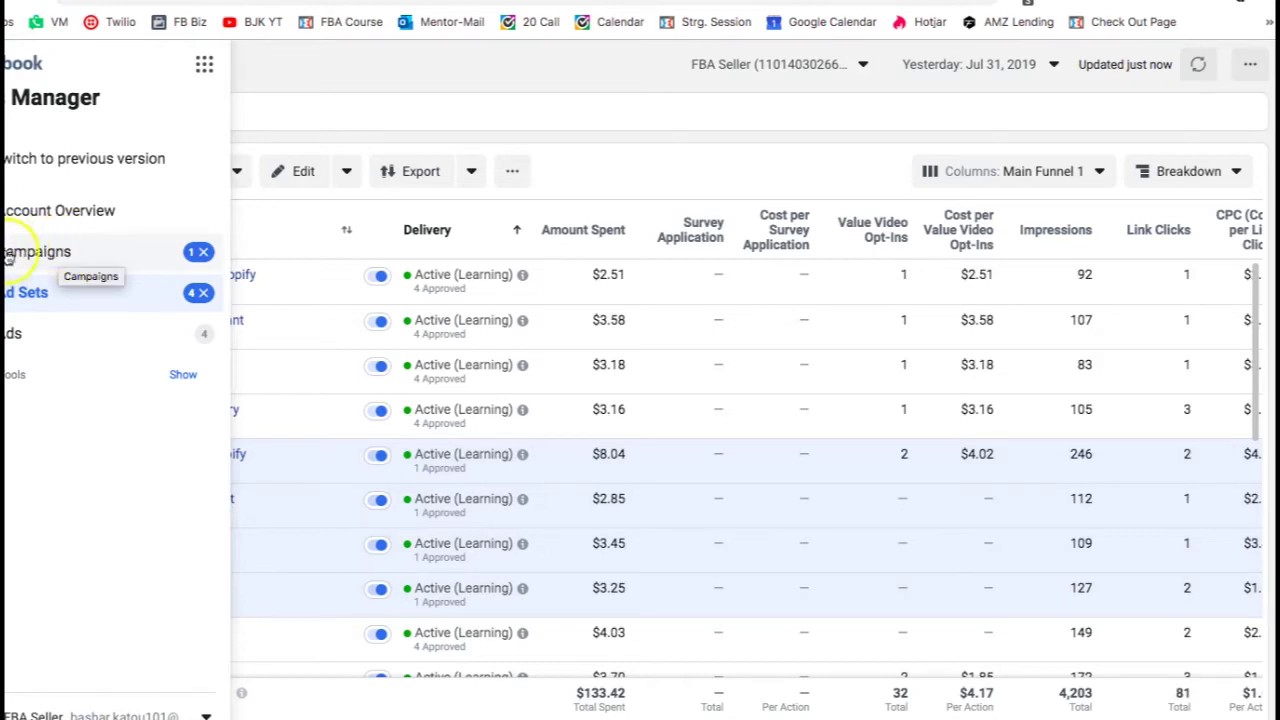
left_click(75, 252)
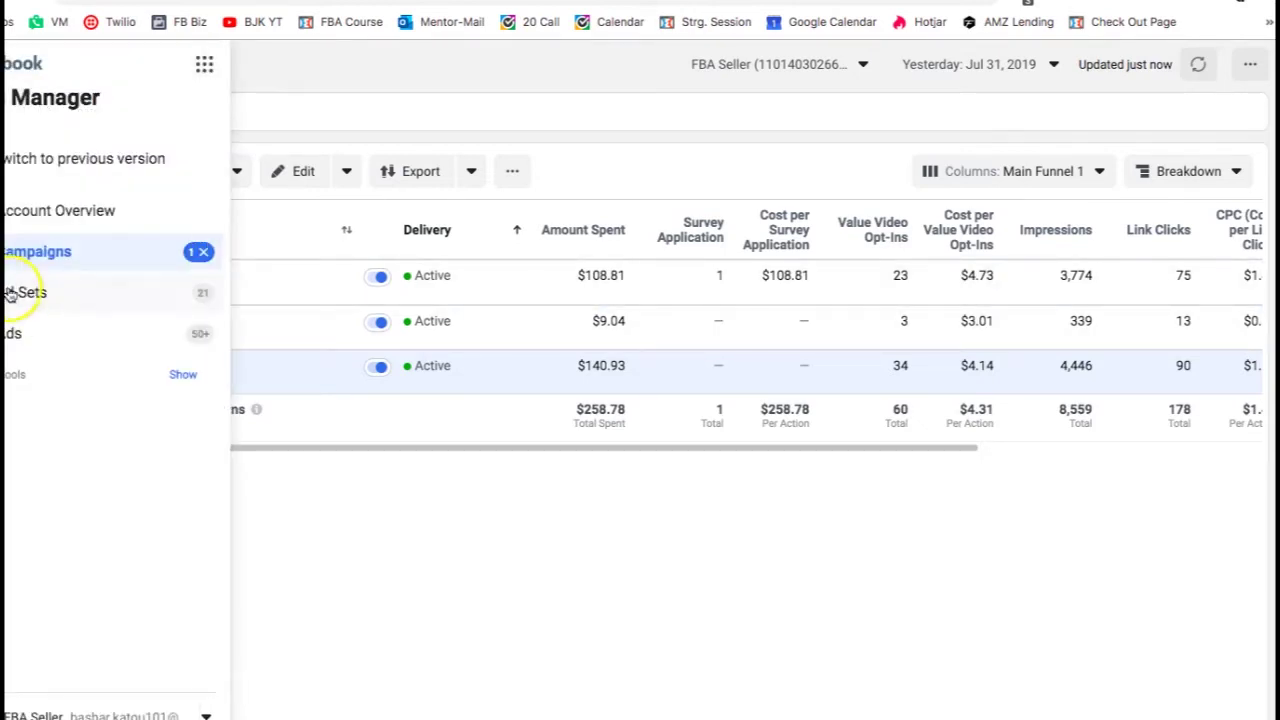
left_click(29, 292)
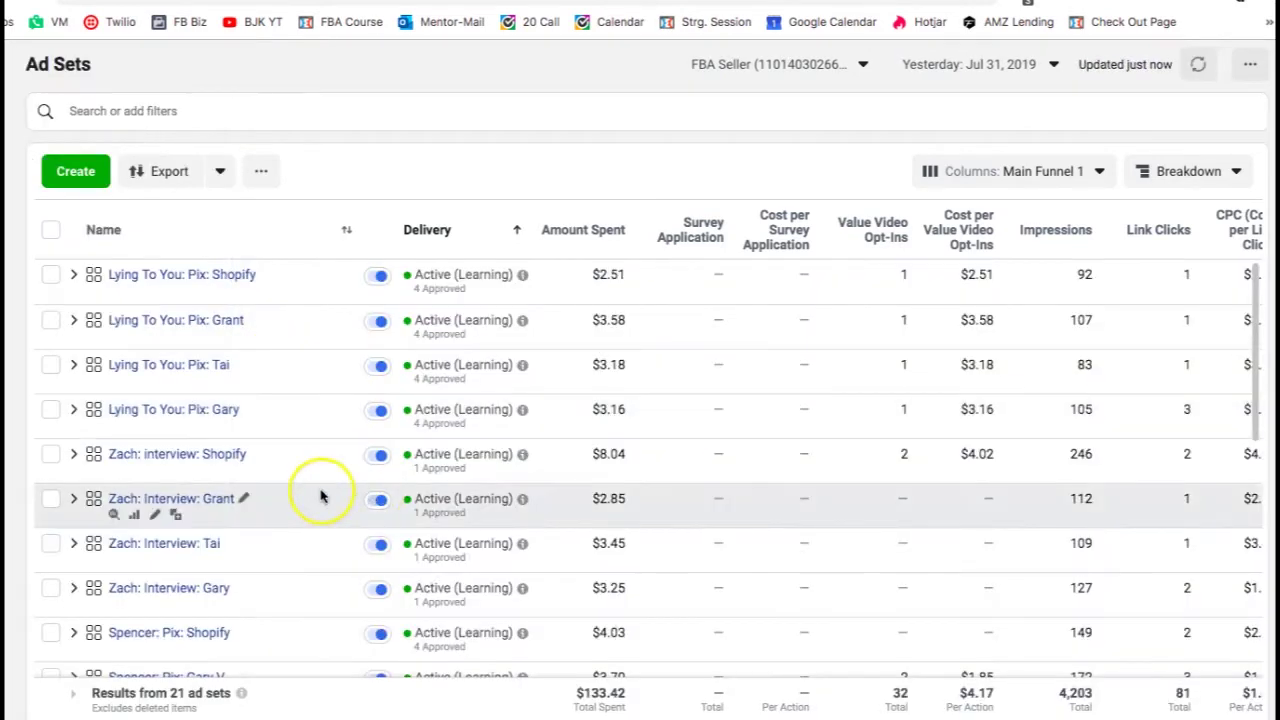
- Select the Shopify, Grant, Tai and Gary interview ad sets again
scroll(320, 497, "down", 1)
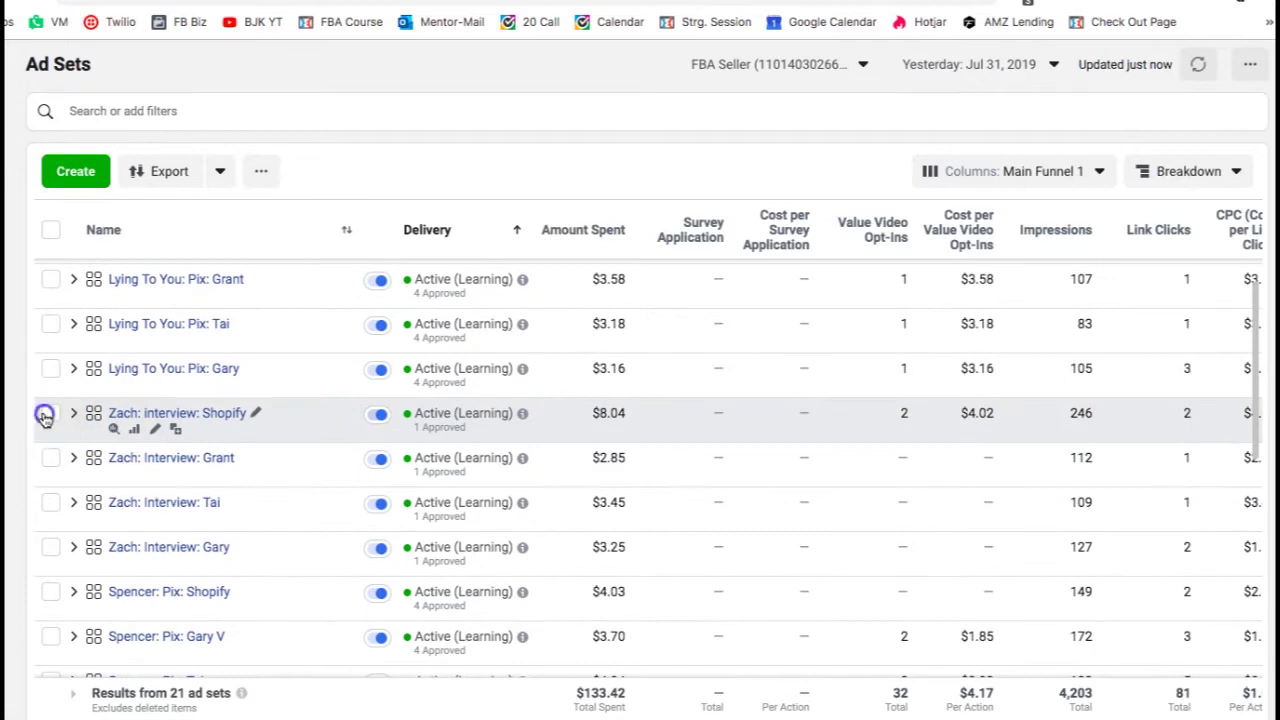
left_click(50, 413)
left_click(51, 459)
left_click(50, 547)
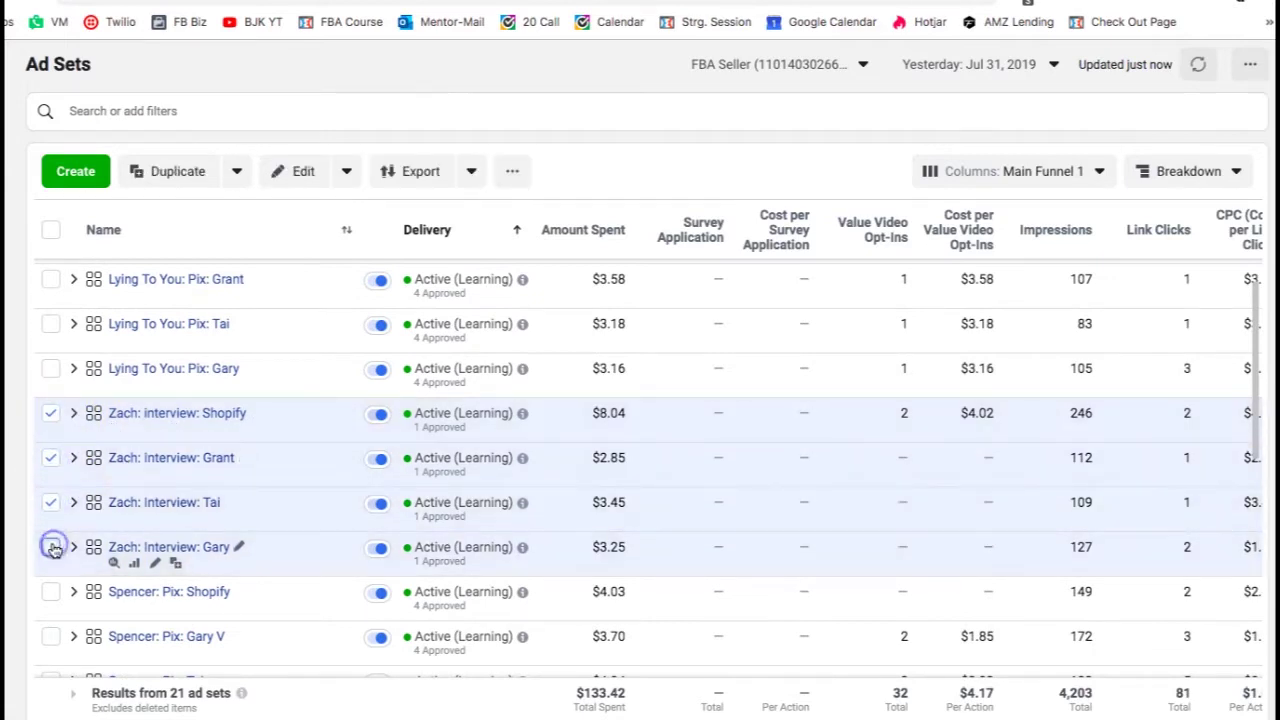
- Preview the Interview ad from the Shopify interview ad set and open it as a Facebook post with comments
left_click(139, 413)
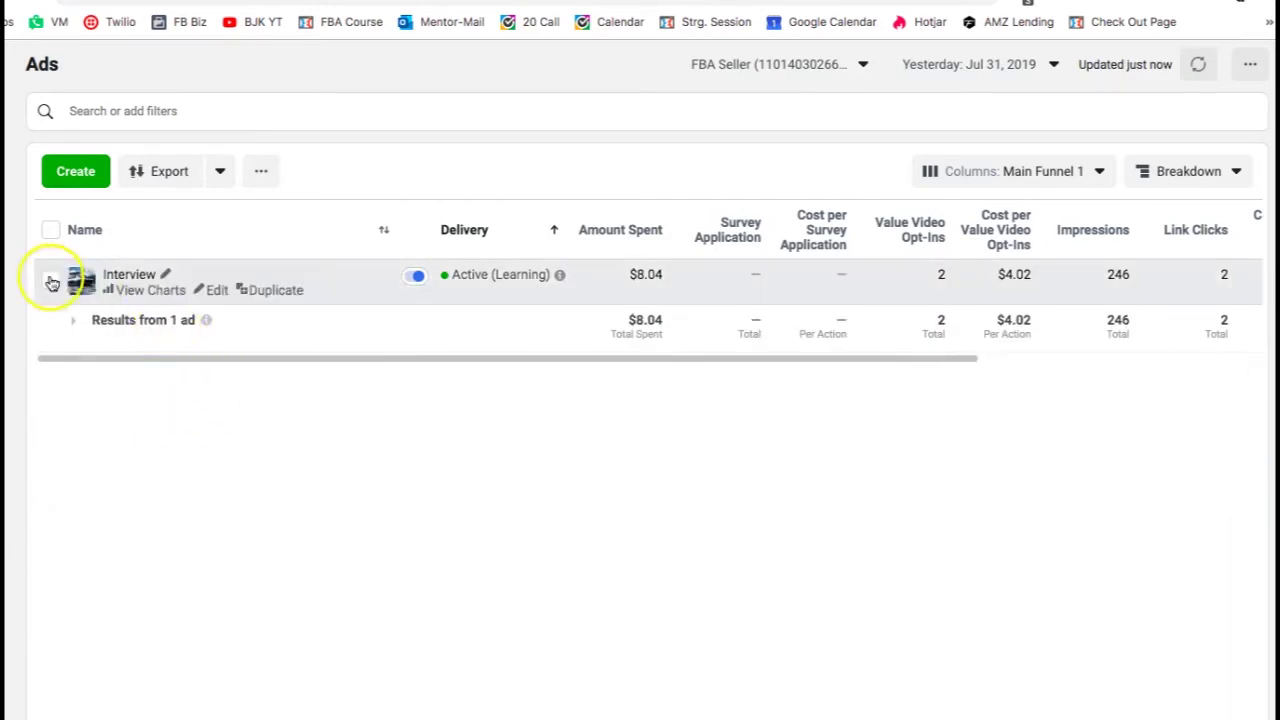
left_click(51, 281)
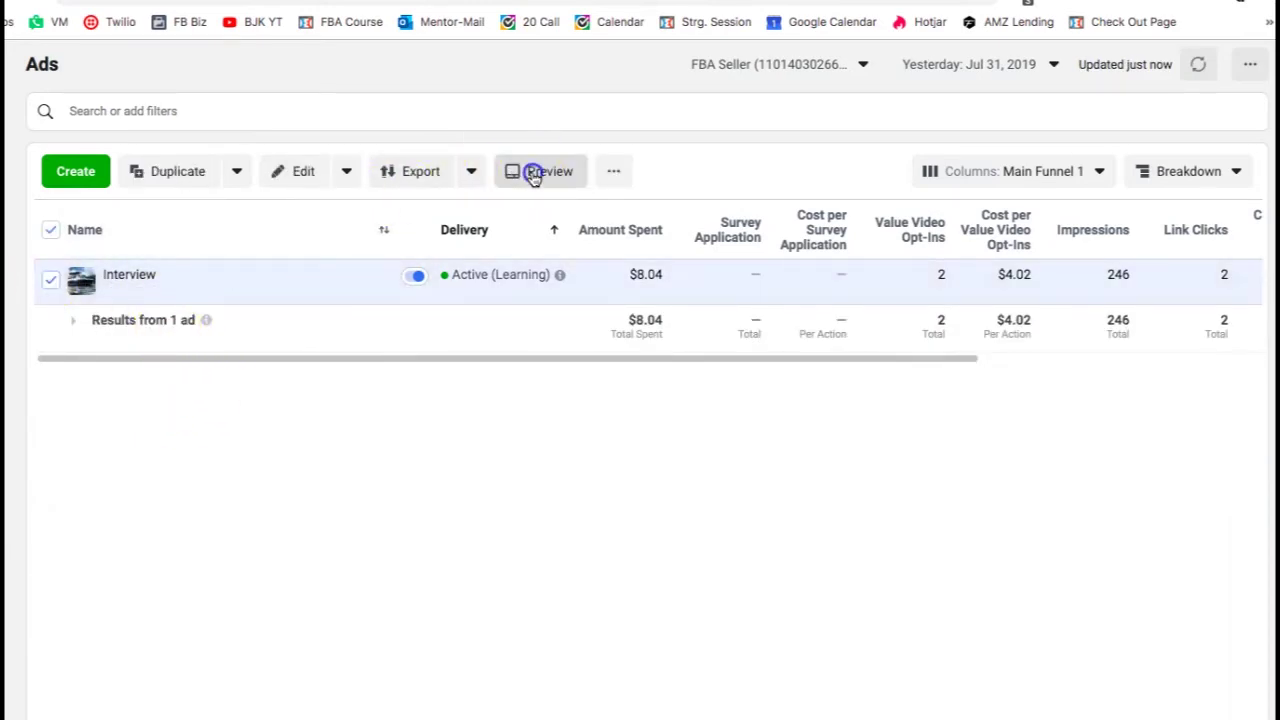
left_click(535, 172)
left_click(460, 136)
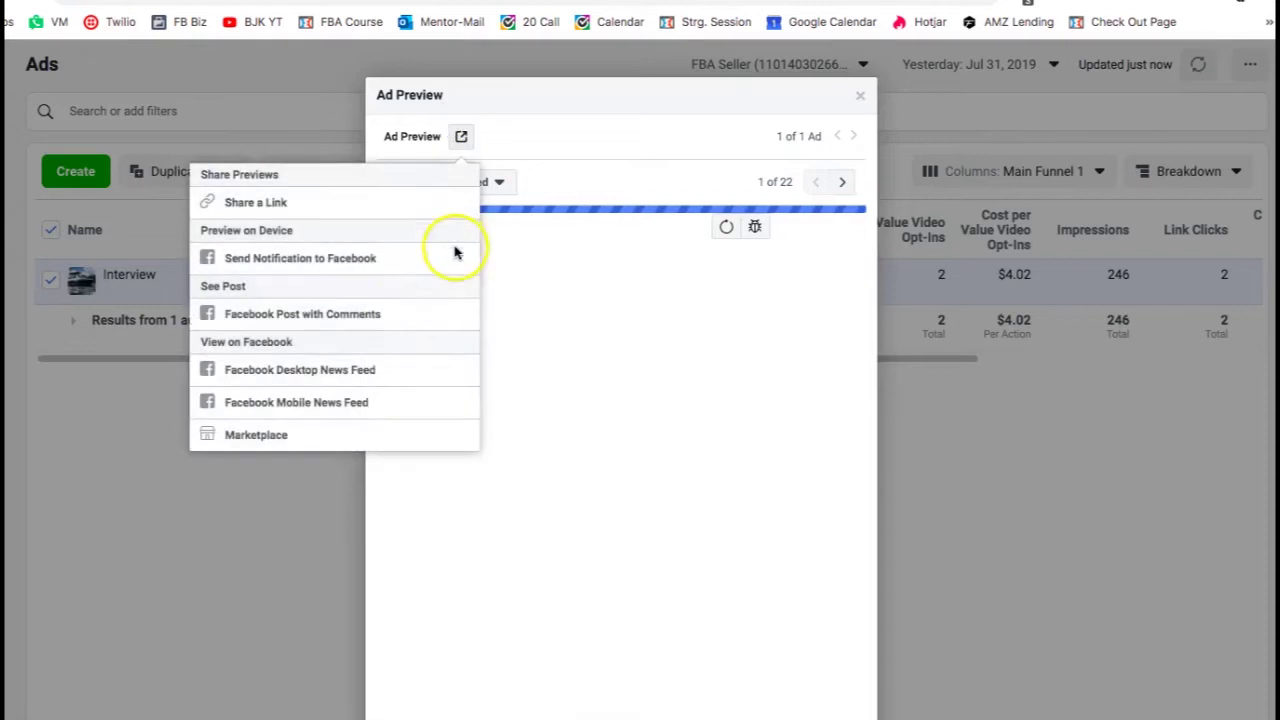
left_click(380, 315)
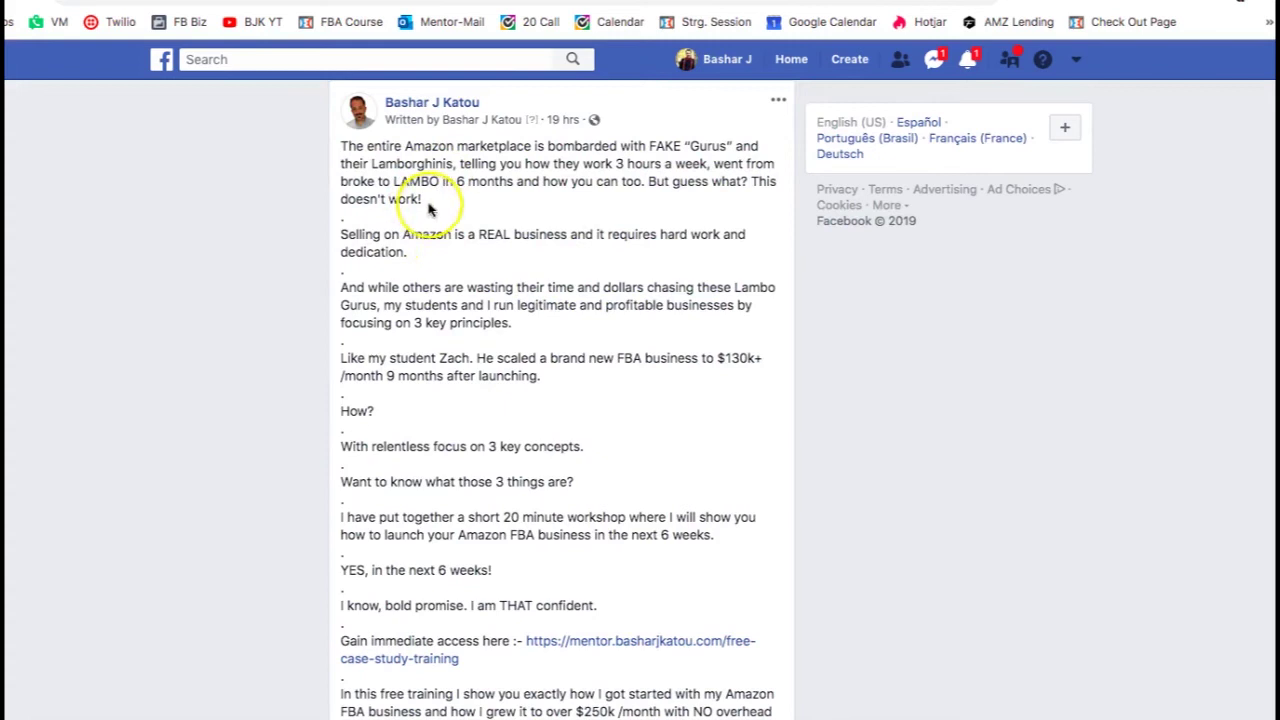
- Examine the ad post's full text, its video and the headline beneath it
scroll(455, 440, "down", 3)
scroll(452, 440, "down", 3)
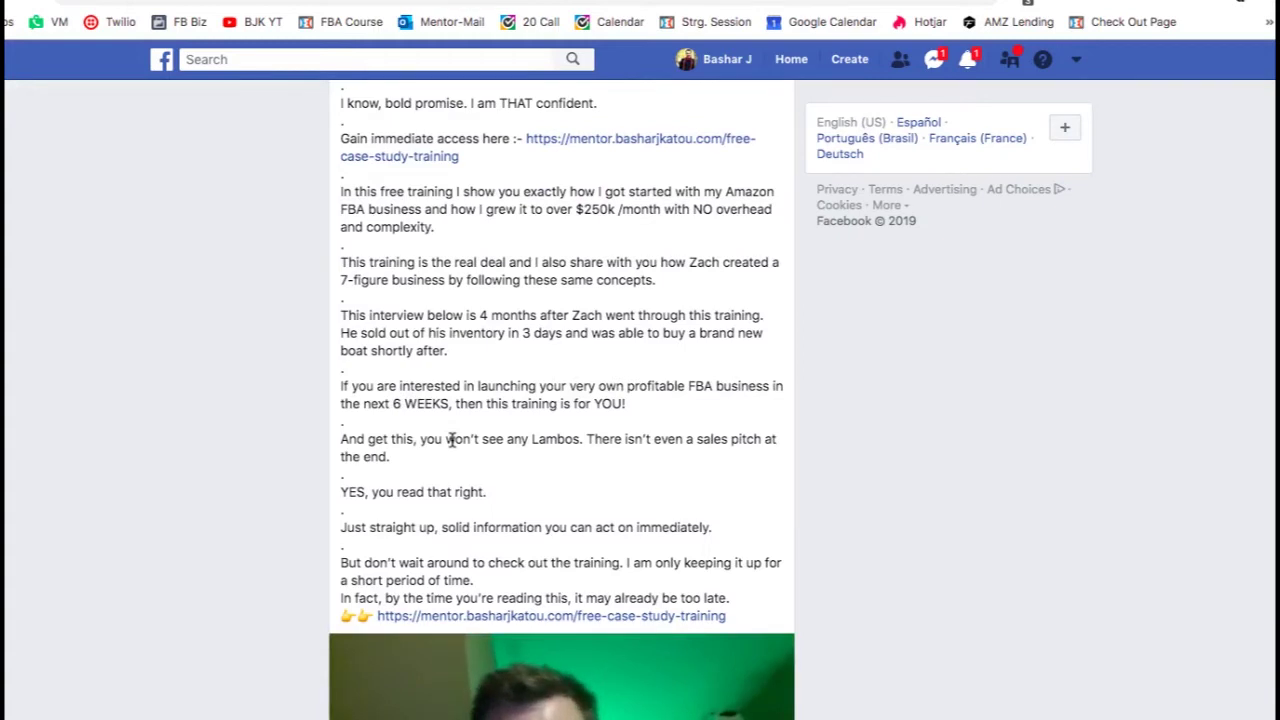
scroll(451, 440, "down", 4)
left_click(533, 287)
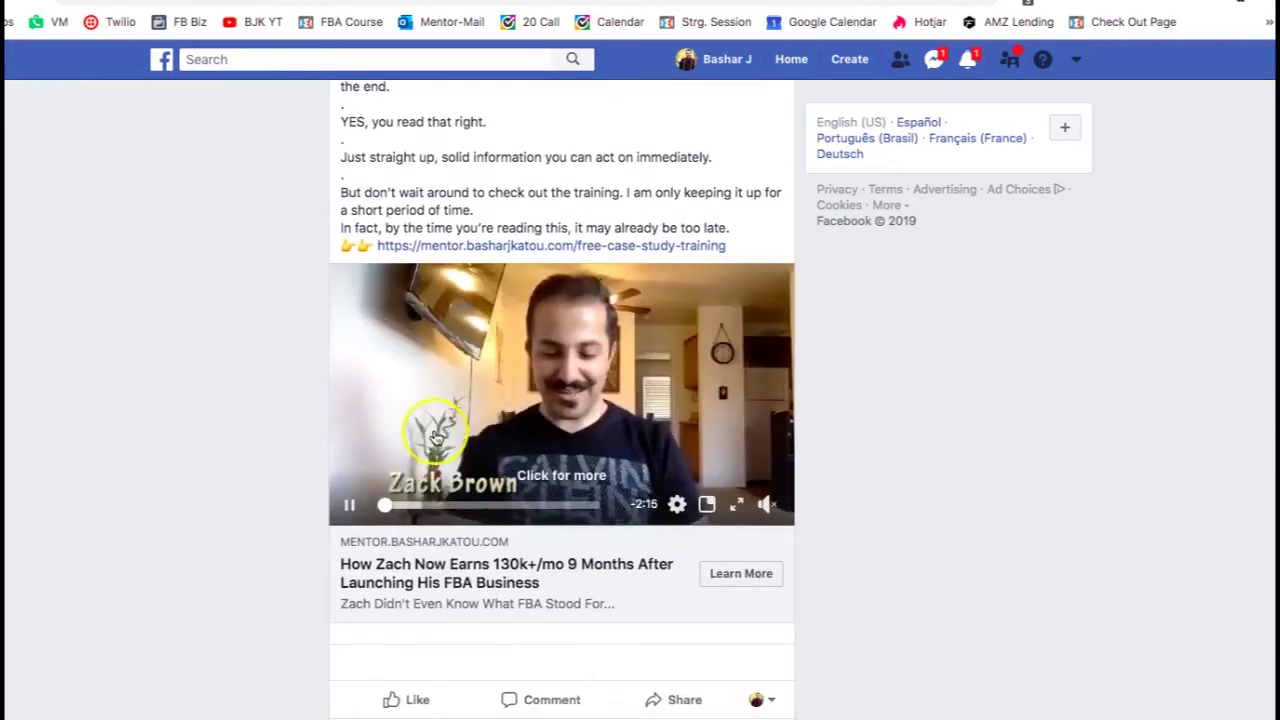
scroll(533, 287, "up", 1)
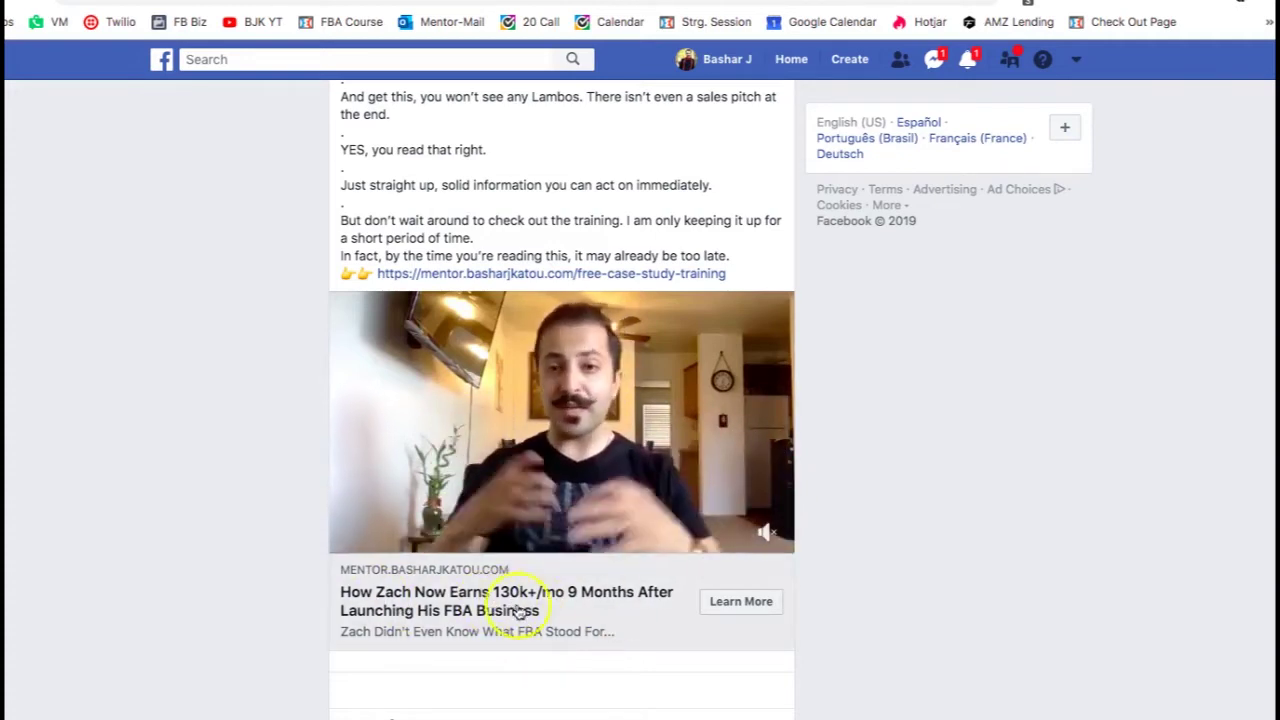
scroll(443, 478, "up", 4)
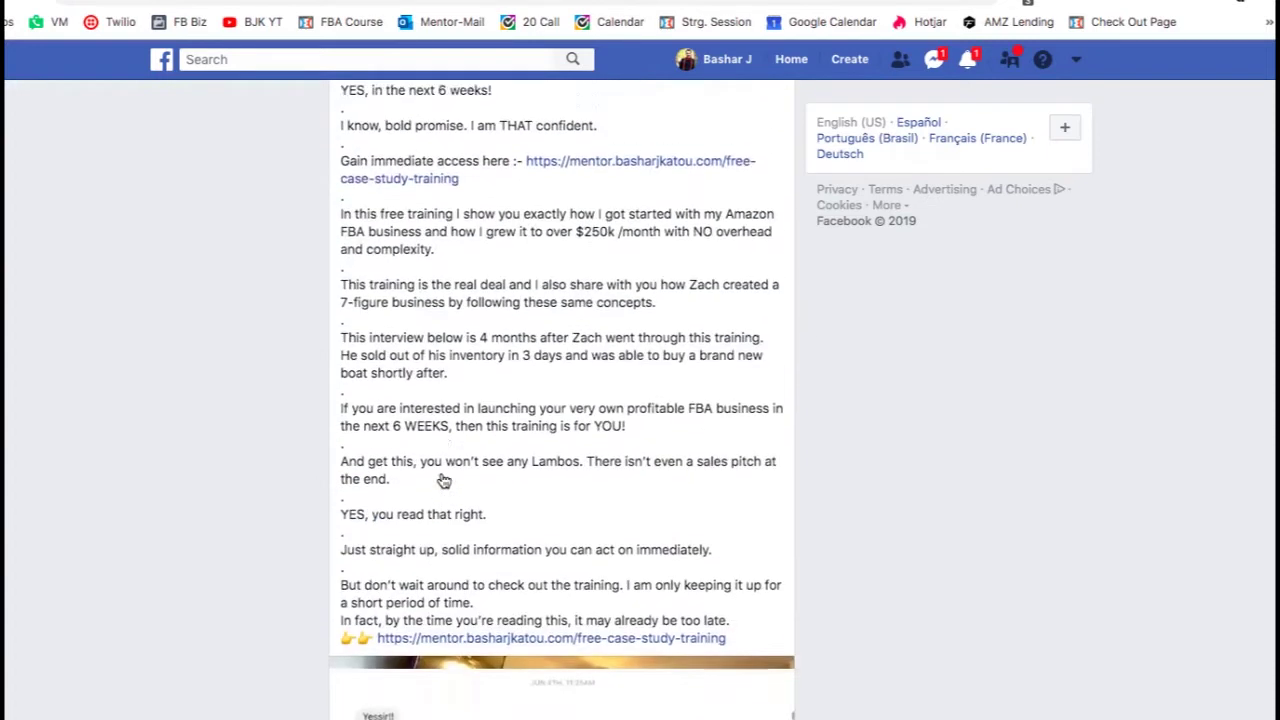
scroll(443, 480, "up", 4)
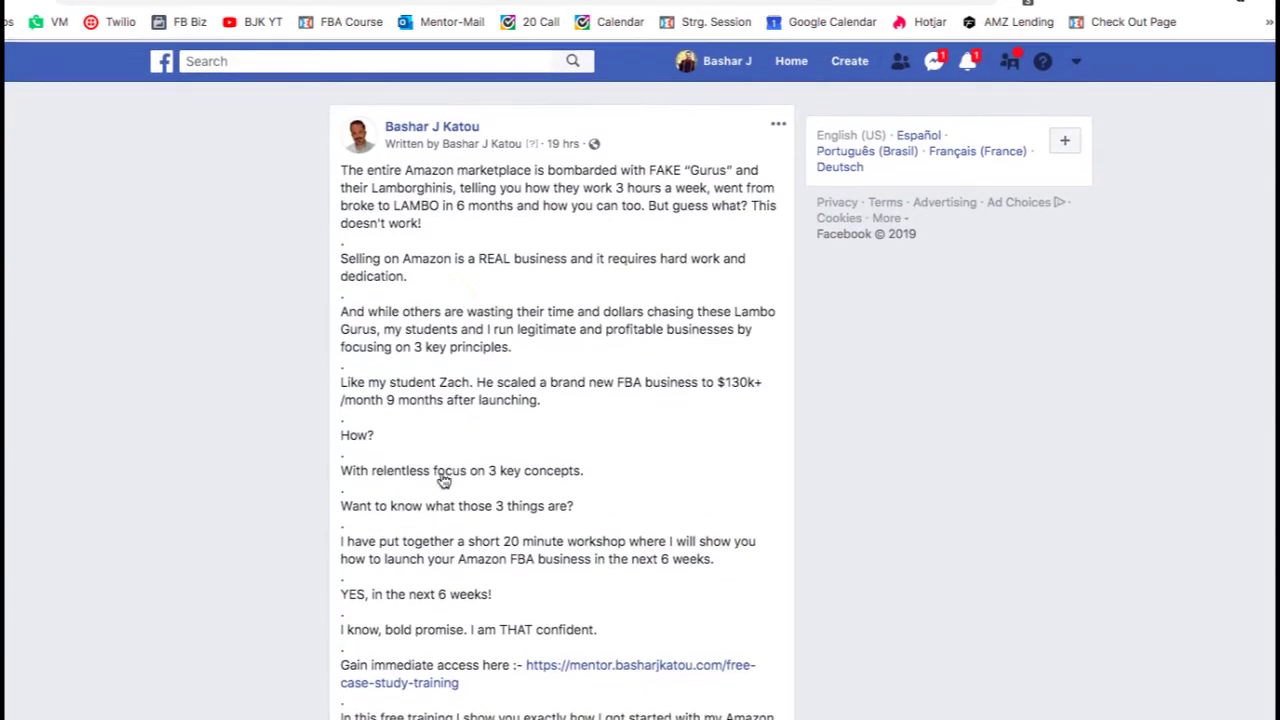
- Leave the post, close the ad preview and return to the ad sets list
left_click(858, 63)
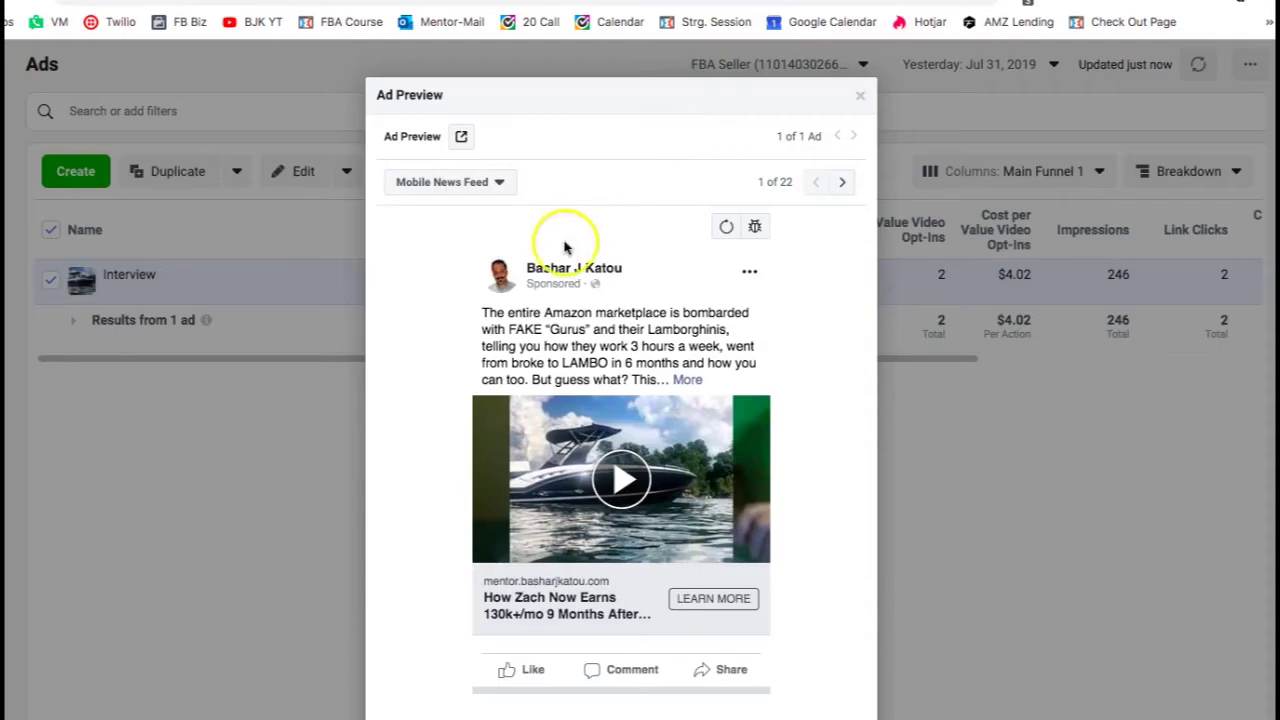
left_click(861, 99)
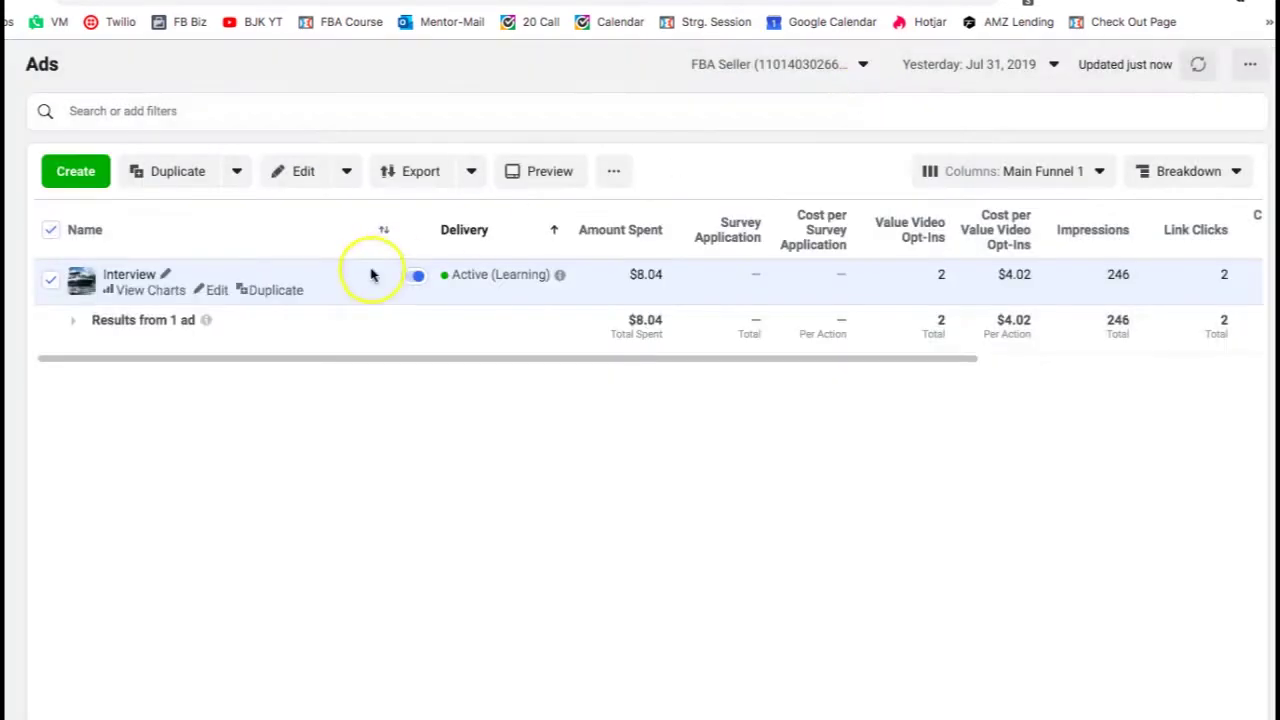
left_click(30, 293)
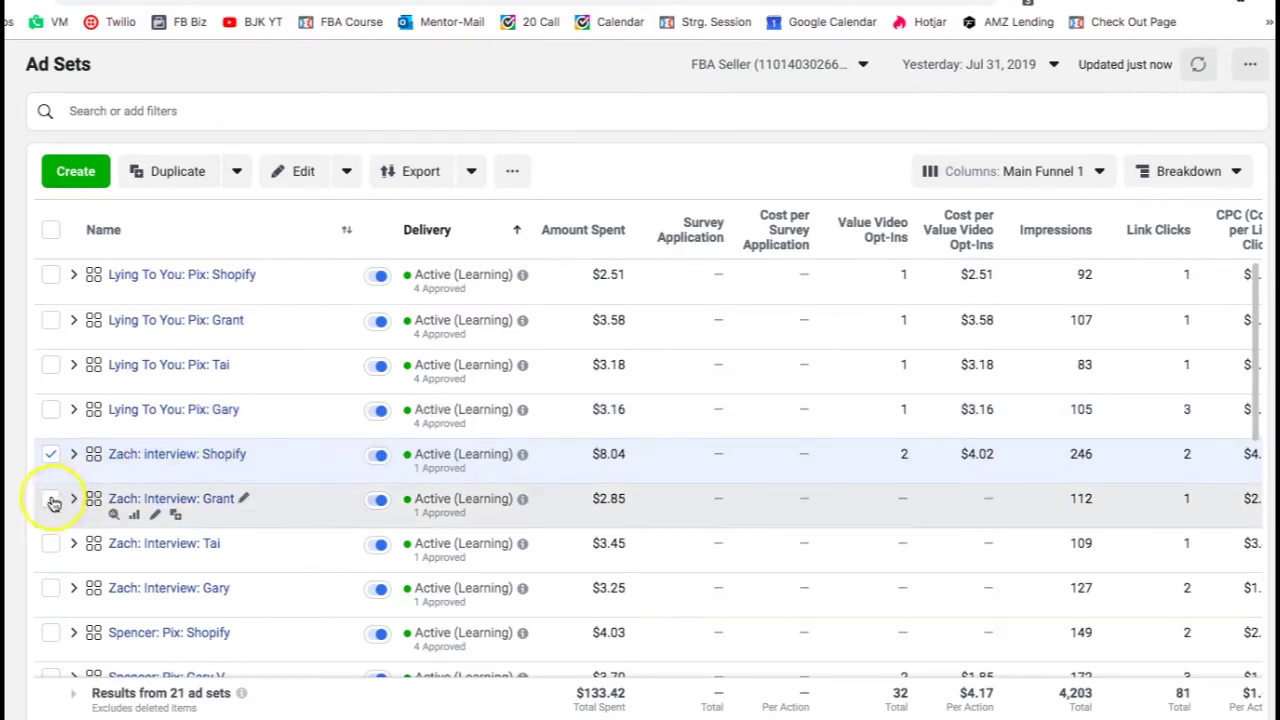
- Select all four interview ad sets: Shopify, Grant, Tai and Gary
left_click(50, 498)
left_click(50, 543)
left_click(51, 586)
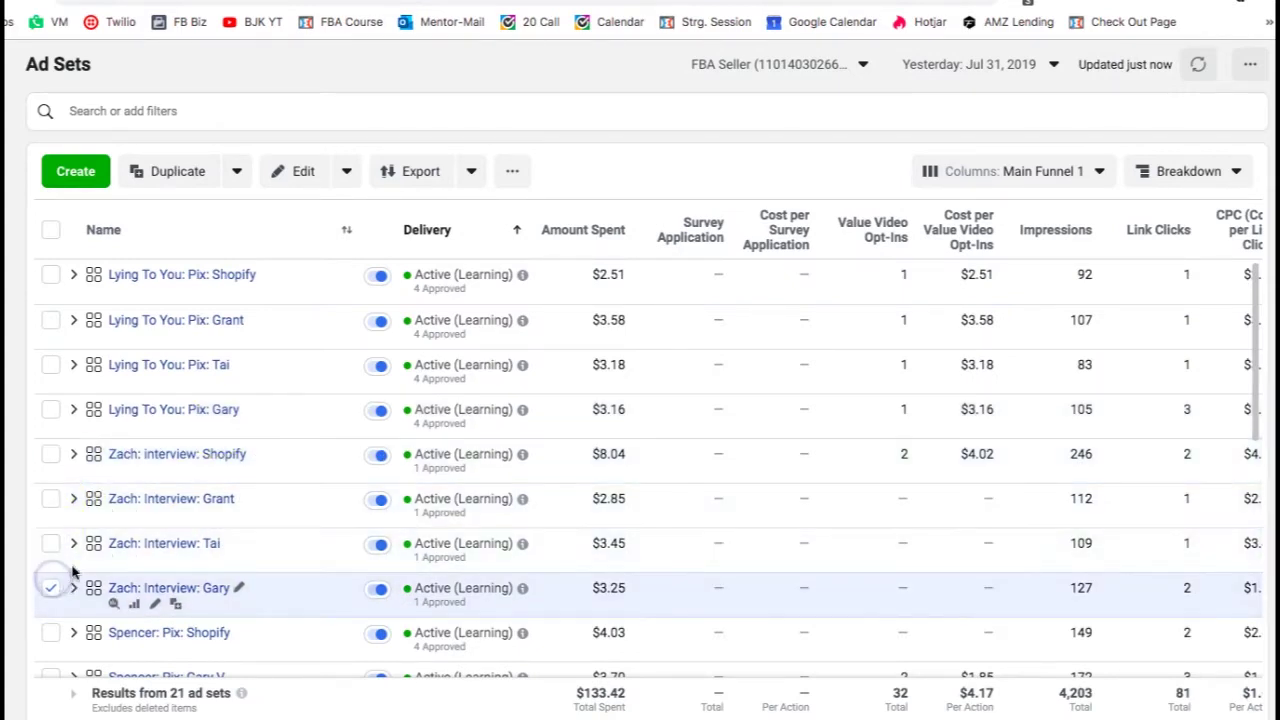
left_click(48, 453)
left_click(51, 496)
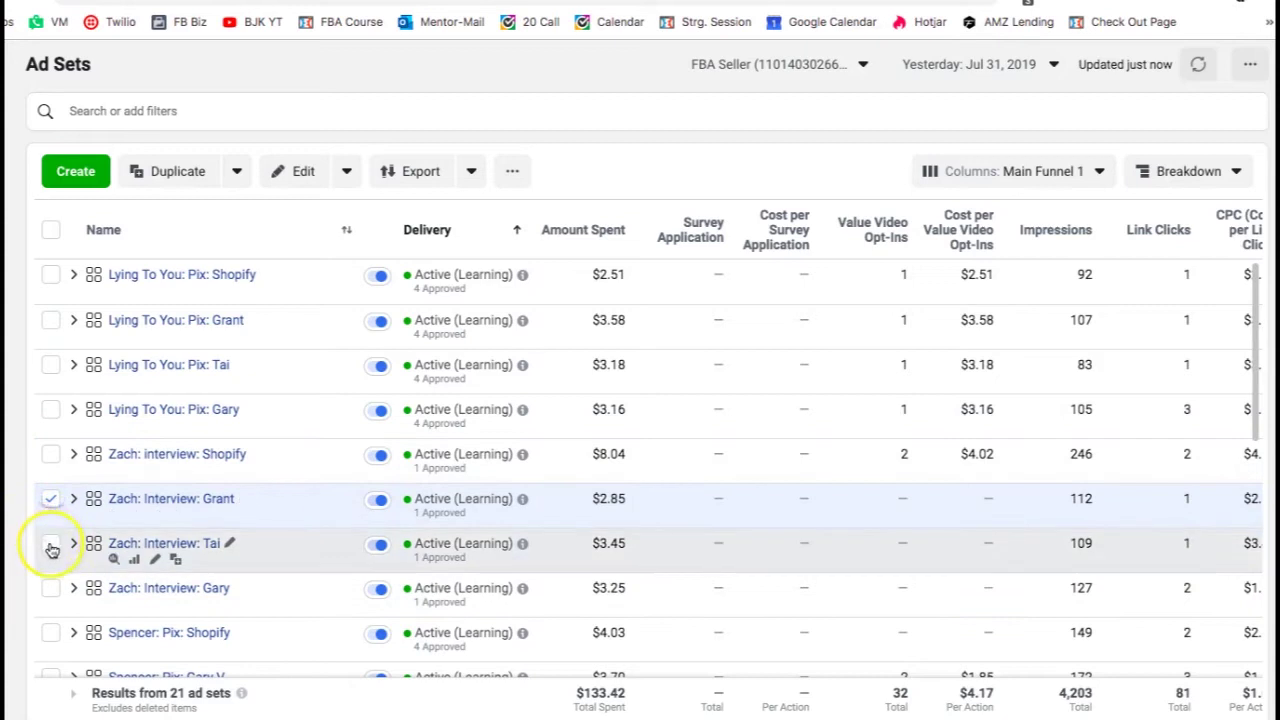
left_click(49, 543)
left_click(49, 453)
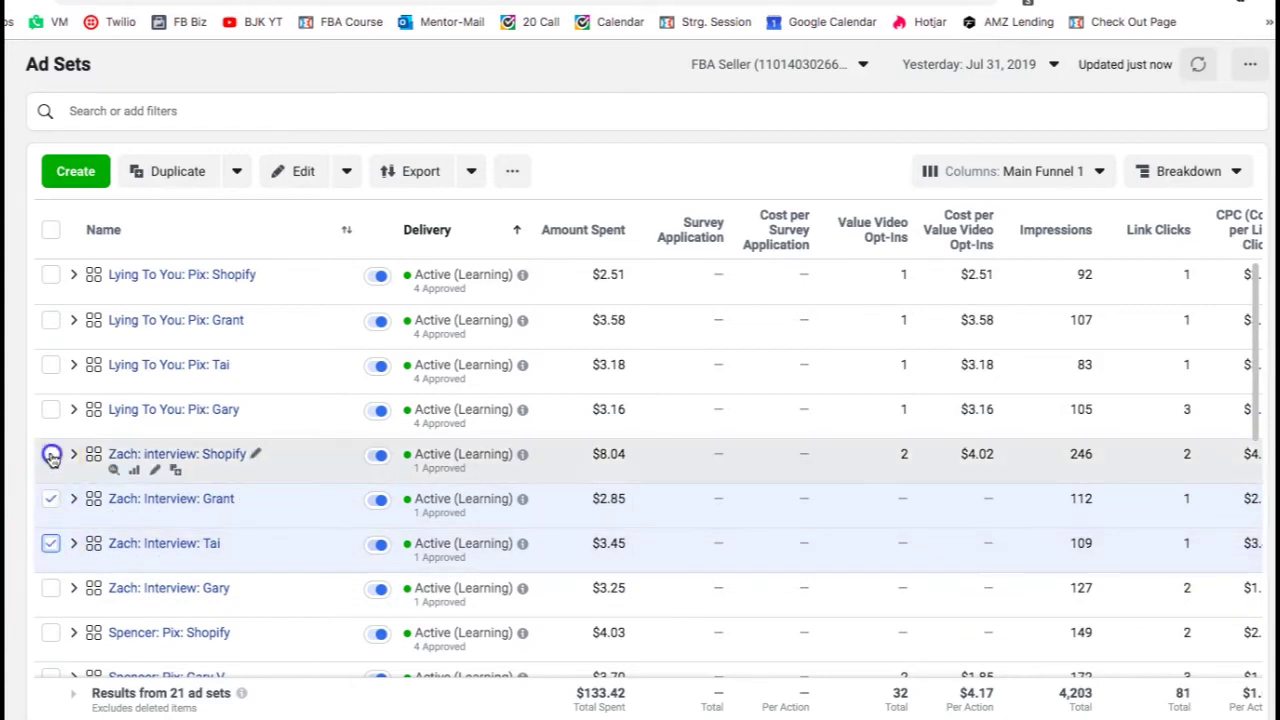
left_click(51, 588)
left_click(51, 588)
left_click(51, 543)
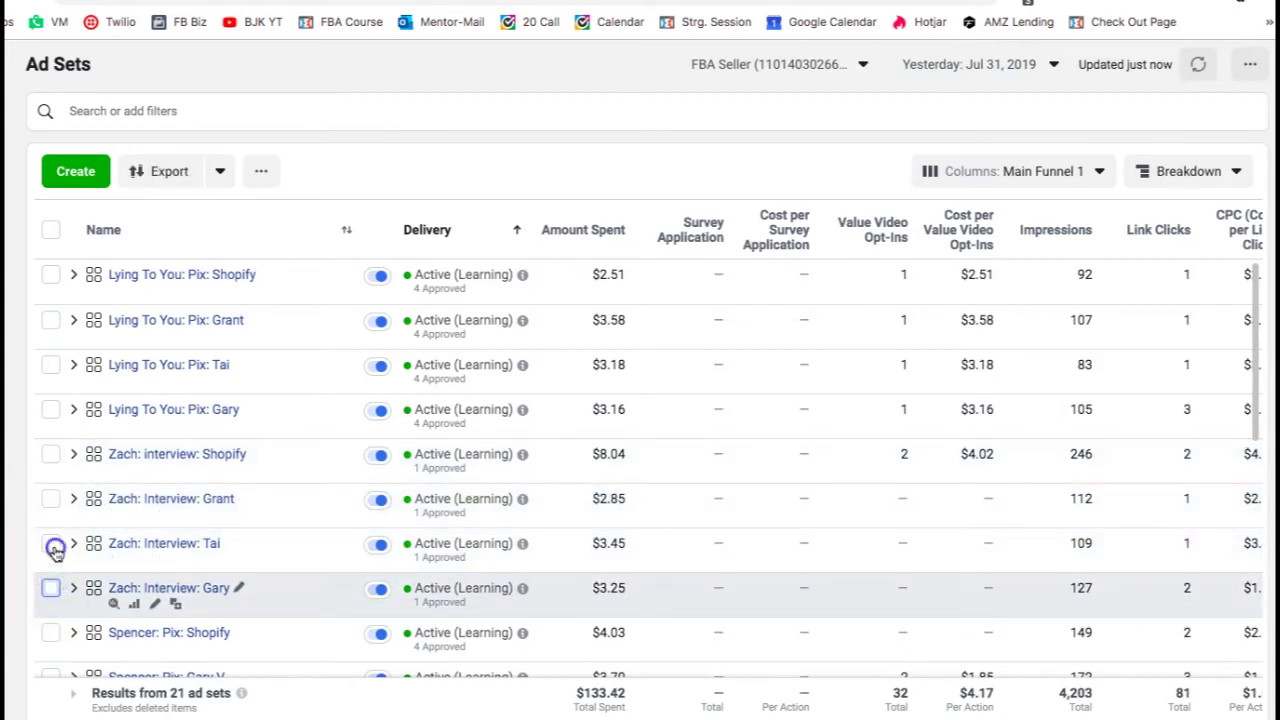
left_click(51, 498)
left_click(51, 454)
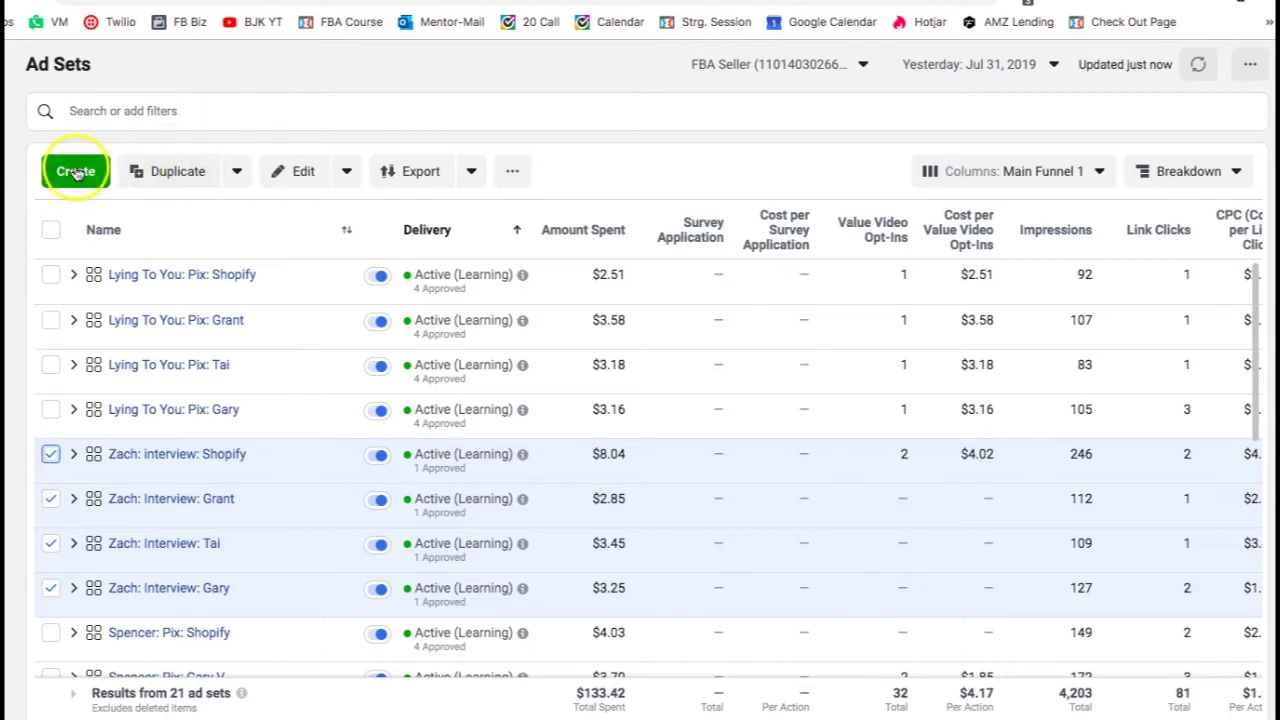
- From the campaigns list, start a new campaign named Test 1 with the Auction buying type and Traffic objective
mouse_move(5, 292)
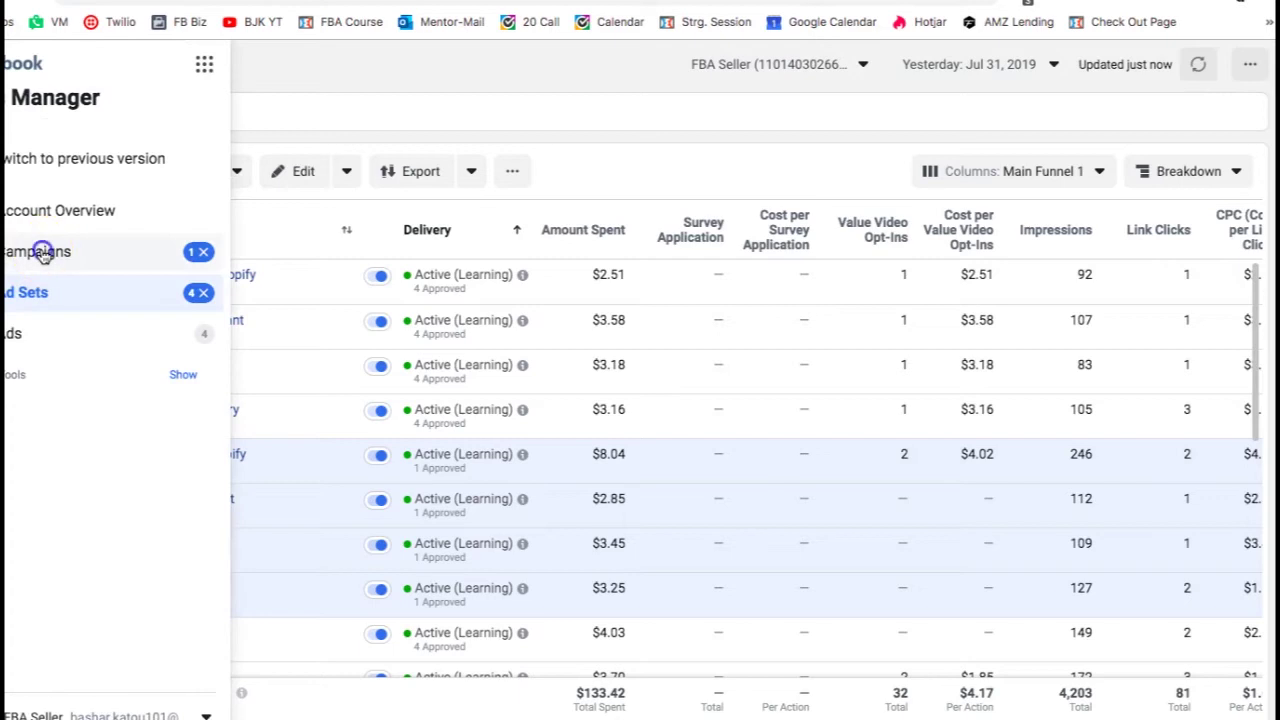
left_click(163, 268)
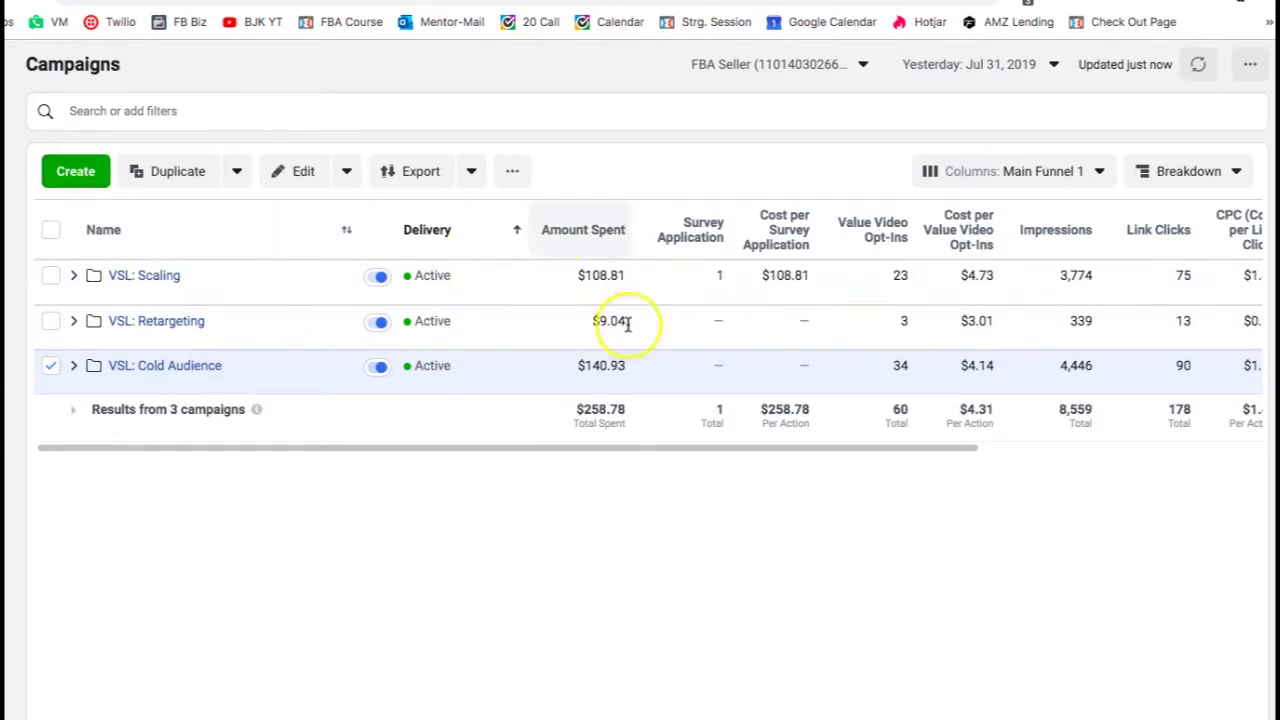
left_click(78, 171)
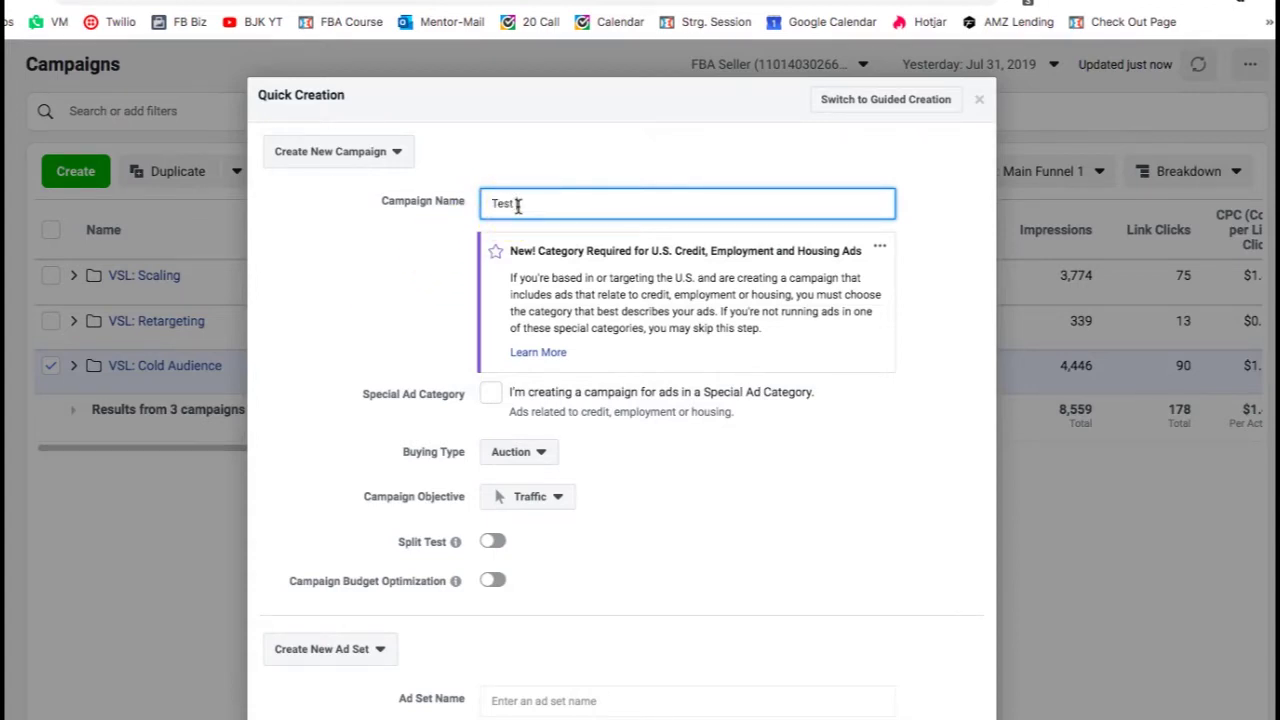
type("1")
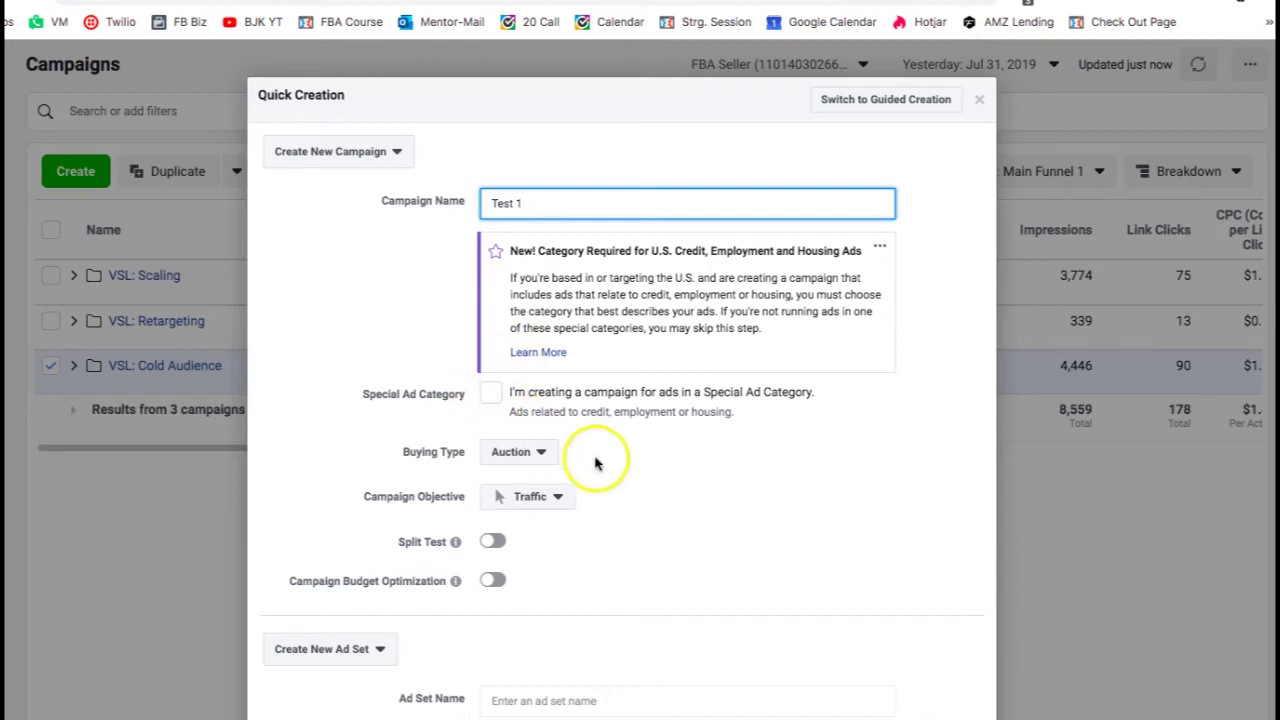
left_click(534, 451)
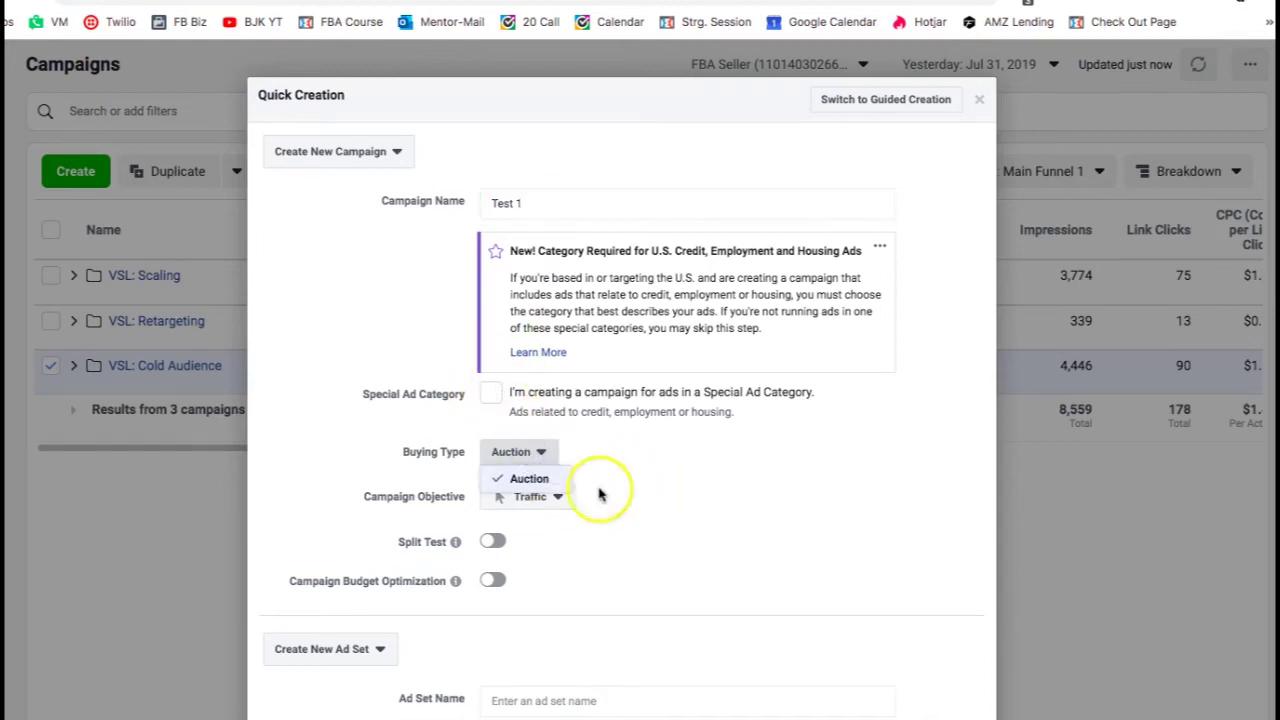
left_click(563, 500)
- Skip the ad set and ad for Test 1, save the campaign to draft and publish it
scroll(515, 586, "down", 3)
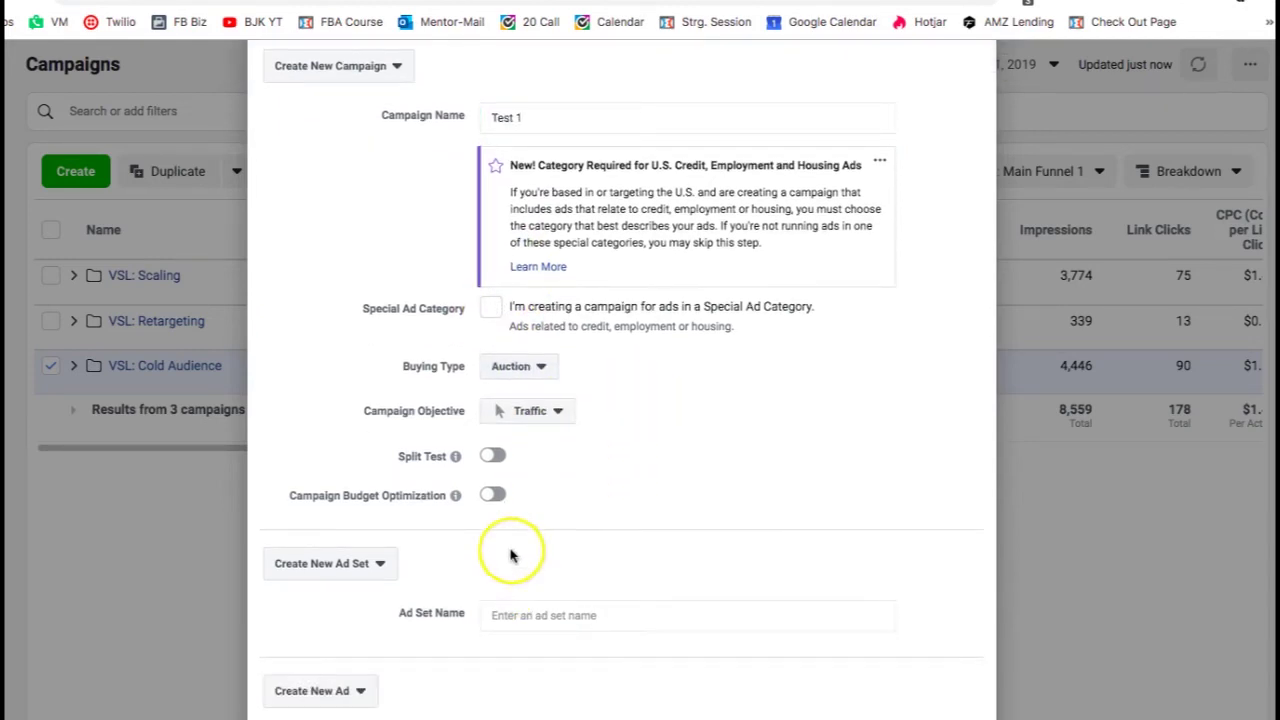
left_click(383, 510)
left_click(334, 584)
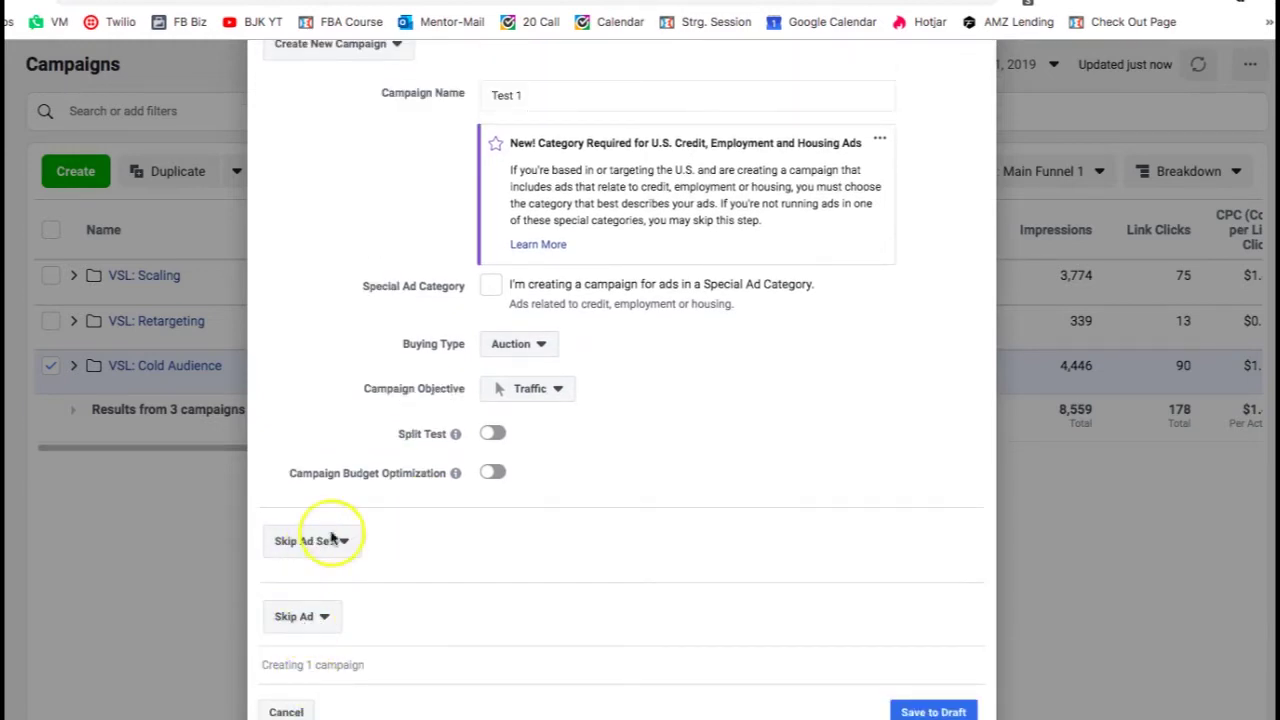
scroll(605, 393, "up", 3)
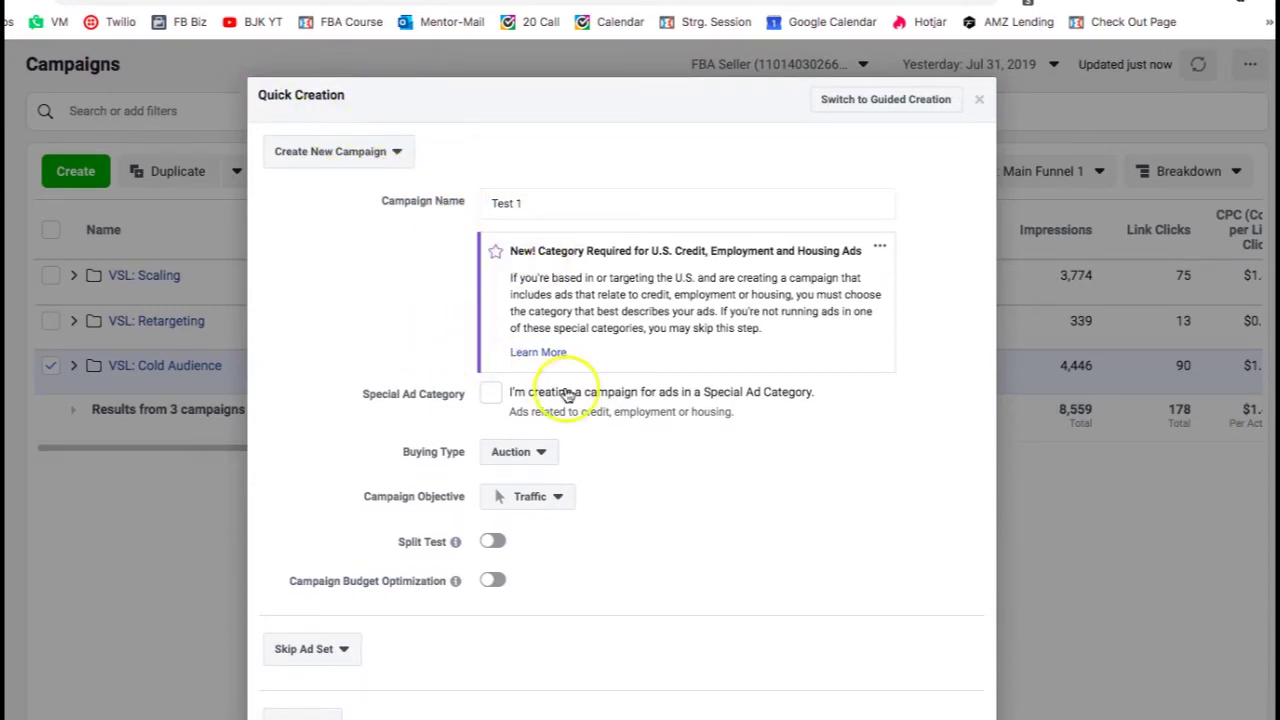
scroll(560, 396, "down", 3)
left_click(933, 708)
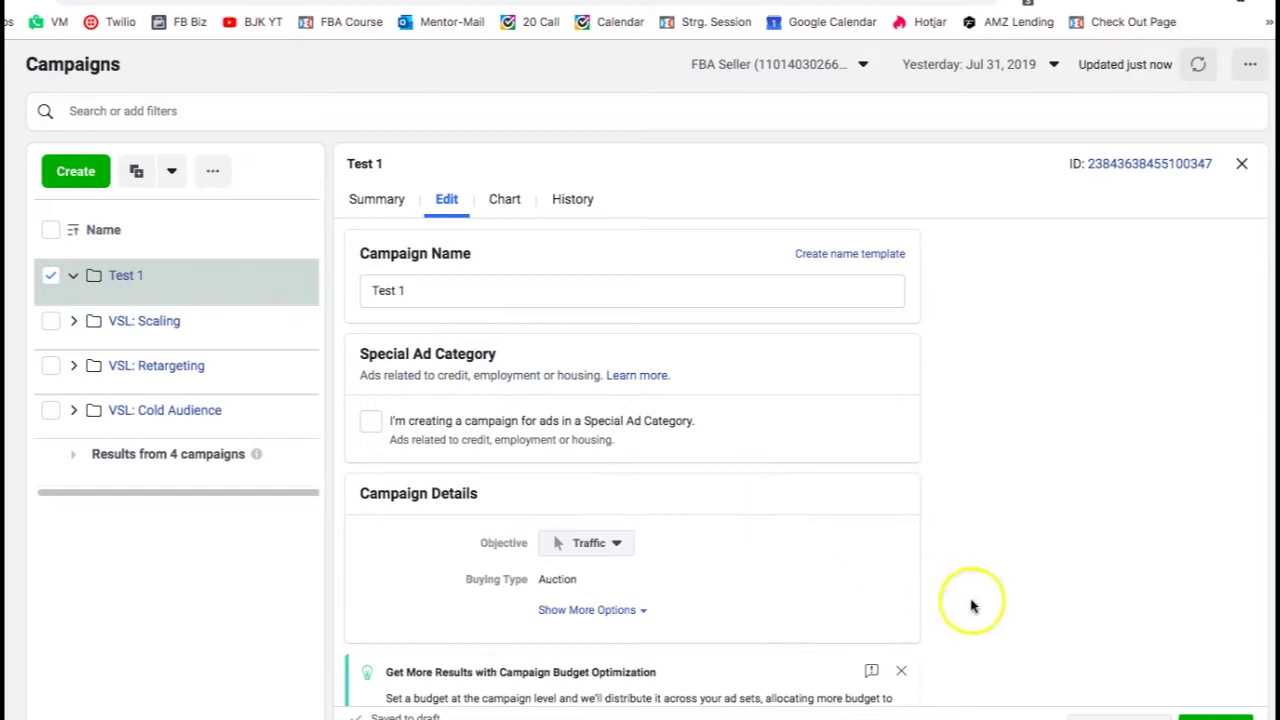
left_click(1215, 716)
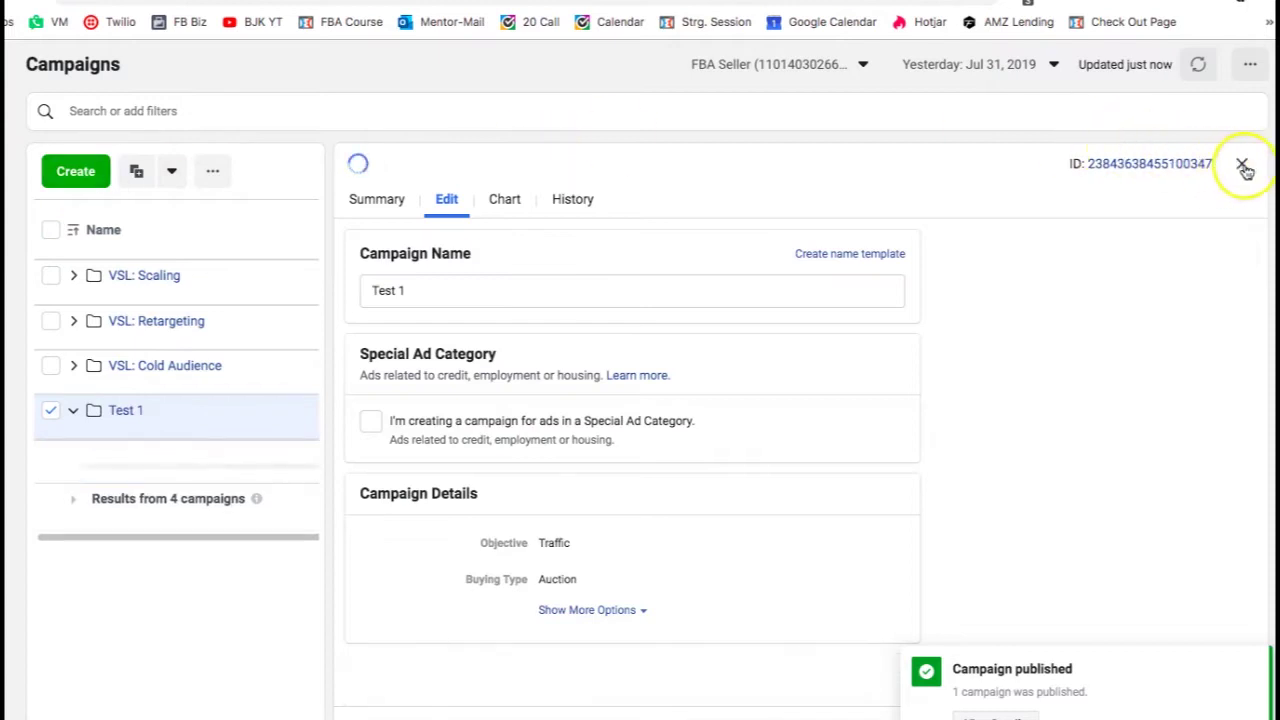
key("Escape")
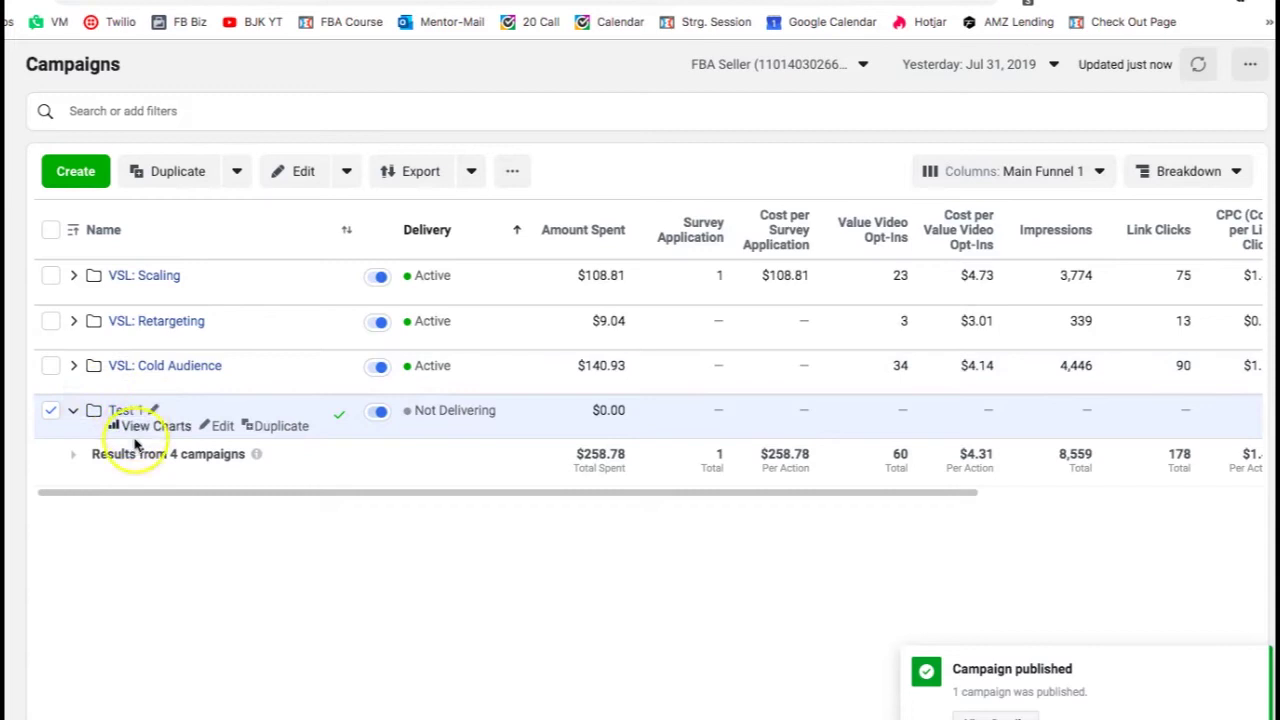
- In Test 1, start a new ad set named with the interviewee's first name followed by ": Interview: Jeff Bezos", skipping the ad
left_click(126, 410)
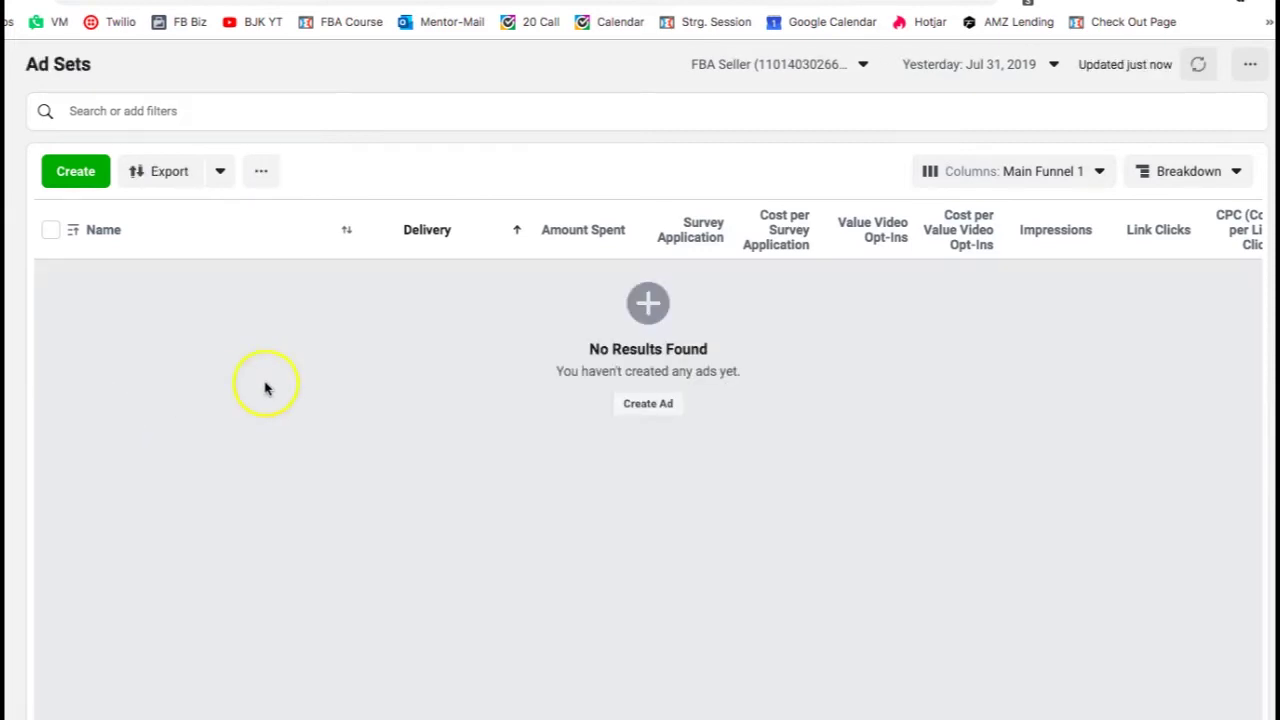
left_click(34, 256)
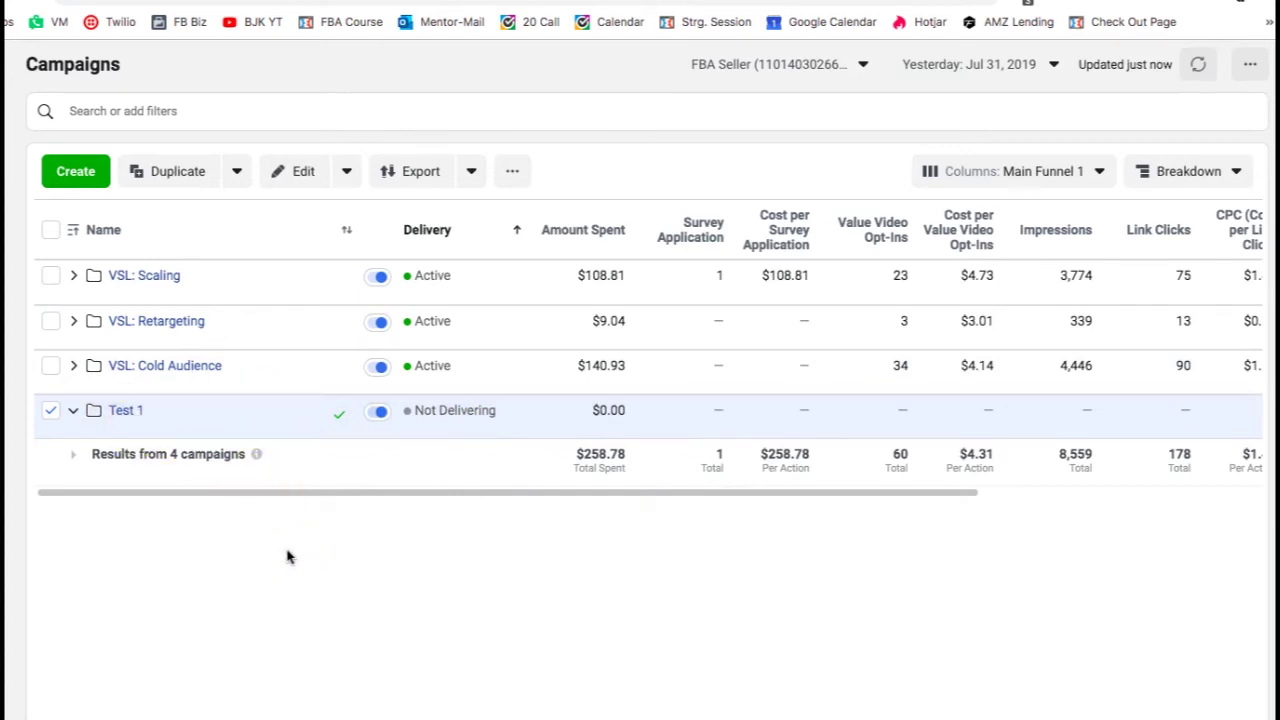
left_click(115, 410)
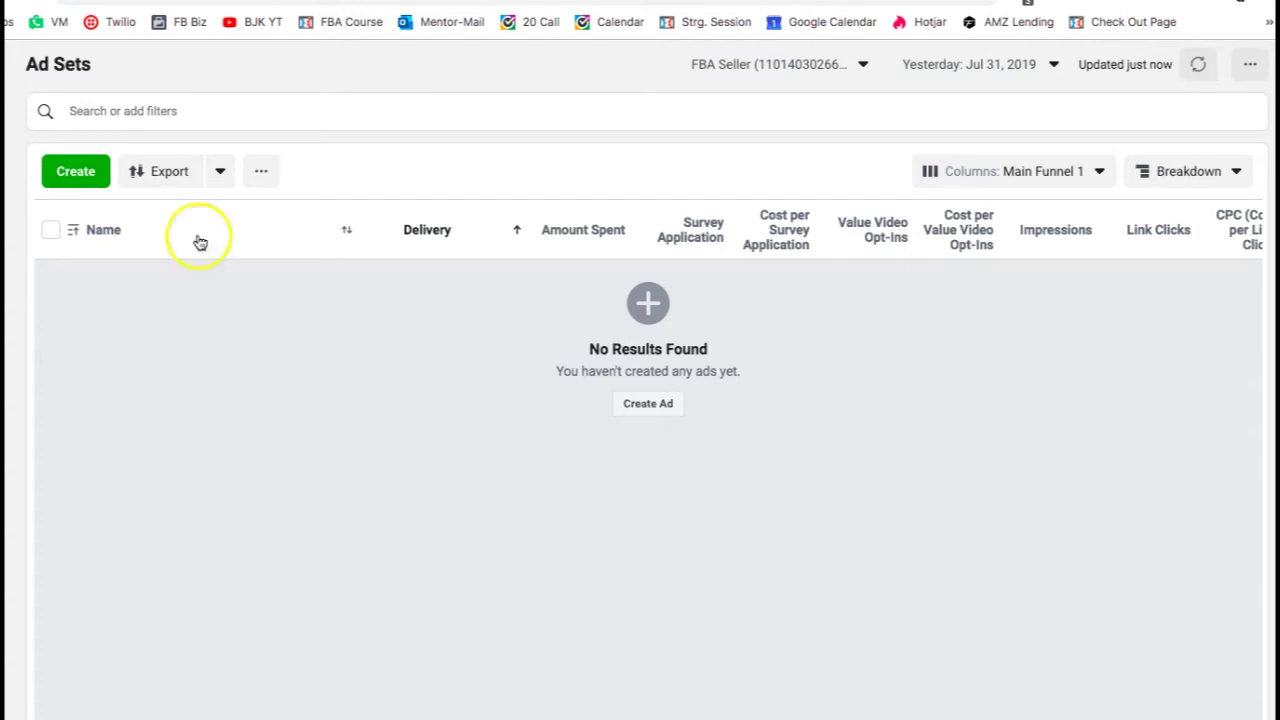
left_click(80, 172)
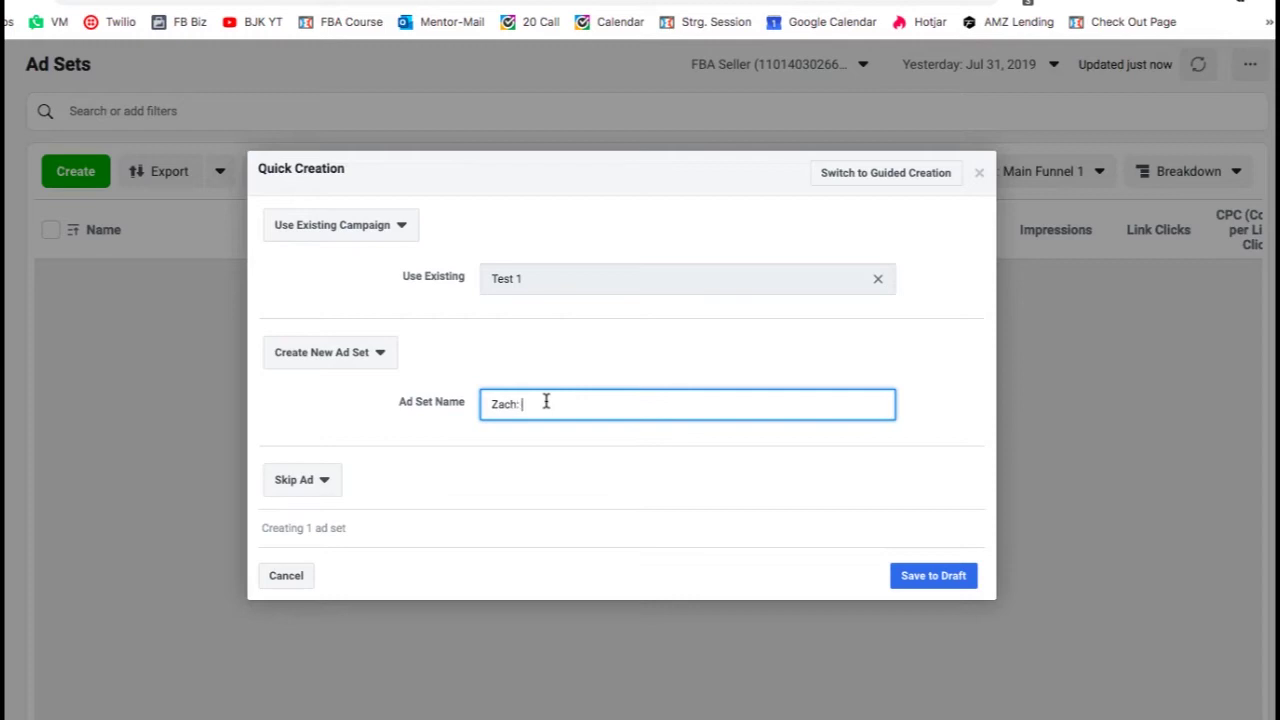
type("terview")
left_click(559, 406)
left_click_drag(526, 404, 572, 404)
left_click(570, 405)
type(":")
left_click(576, 405)
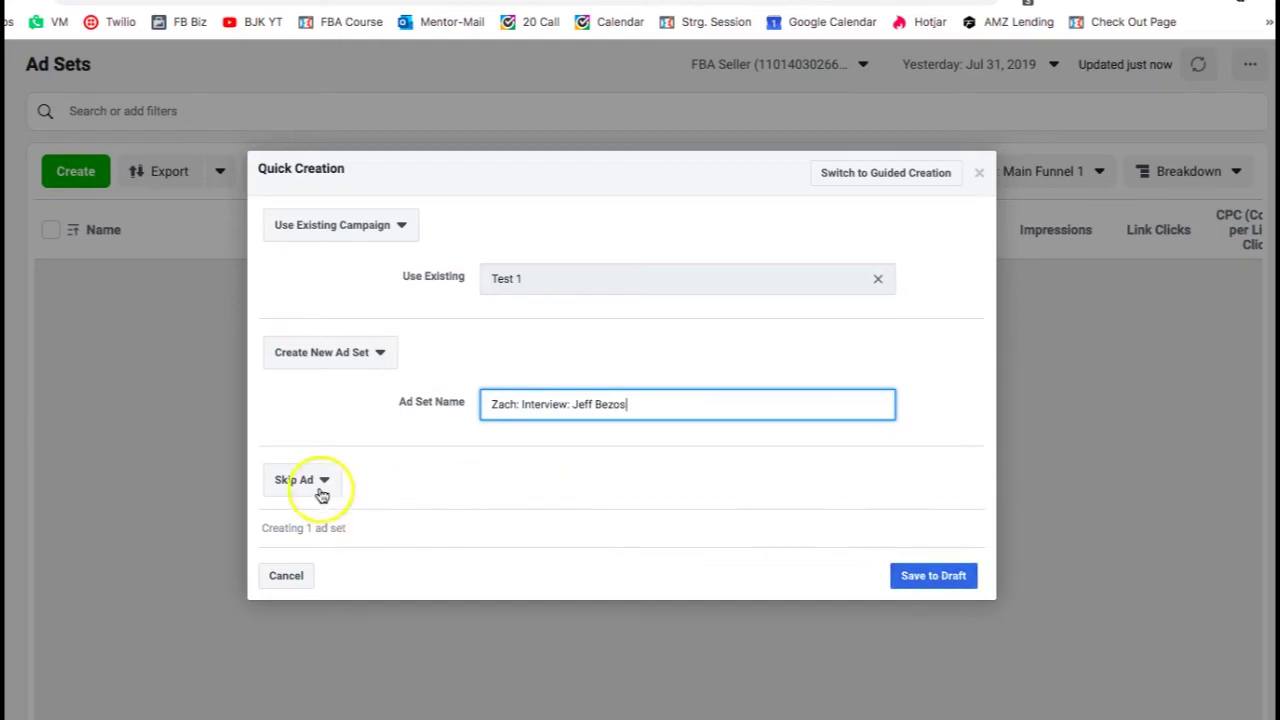
- Save the new ad set to draft, publish it and close its editor
left_click(948, 577)
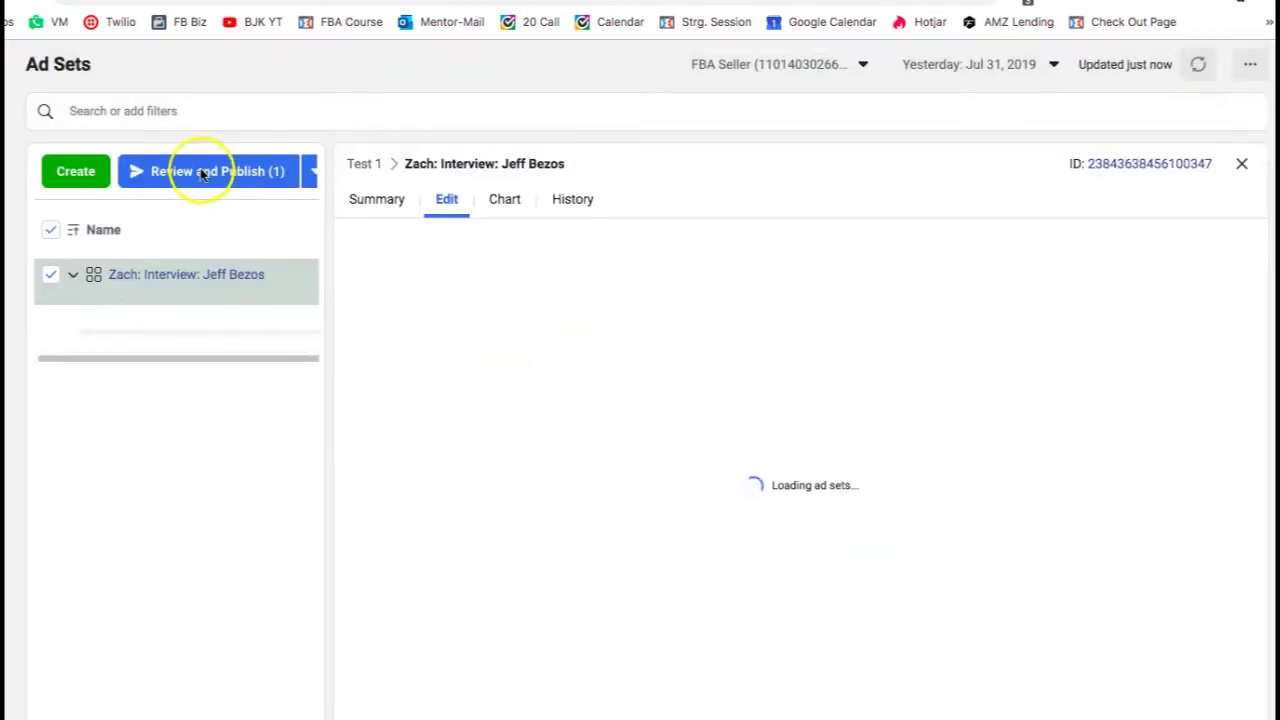
left_click(201, 173)
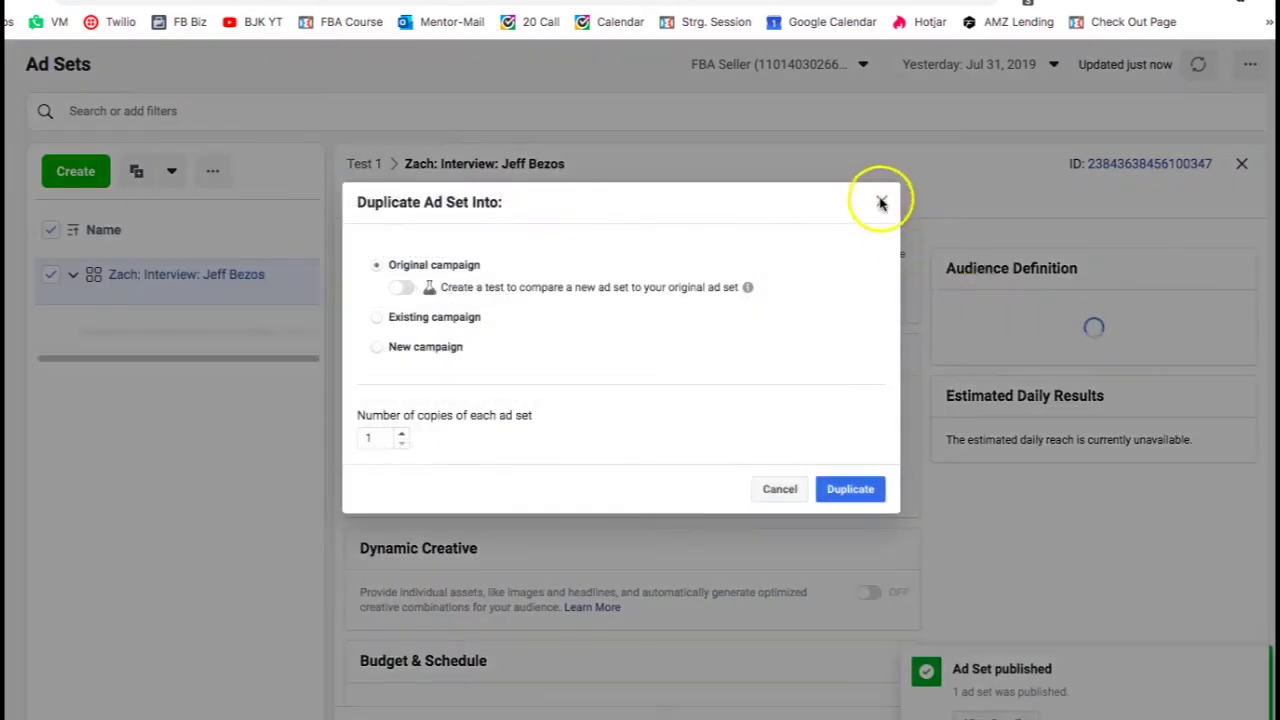
left_click(881, 203)
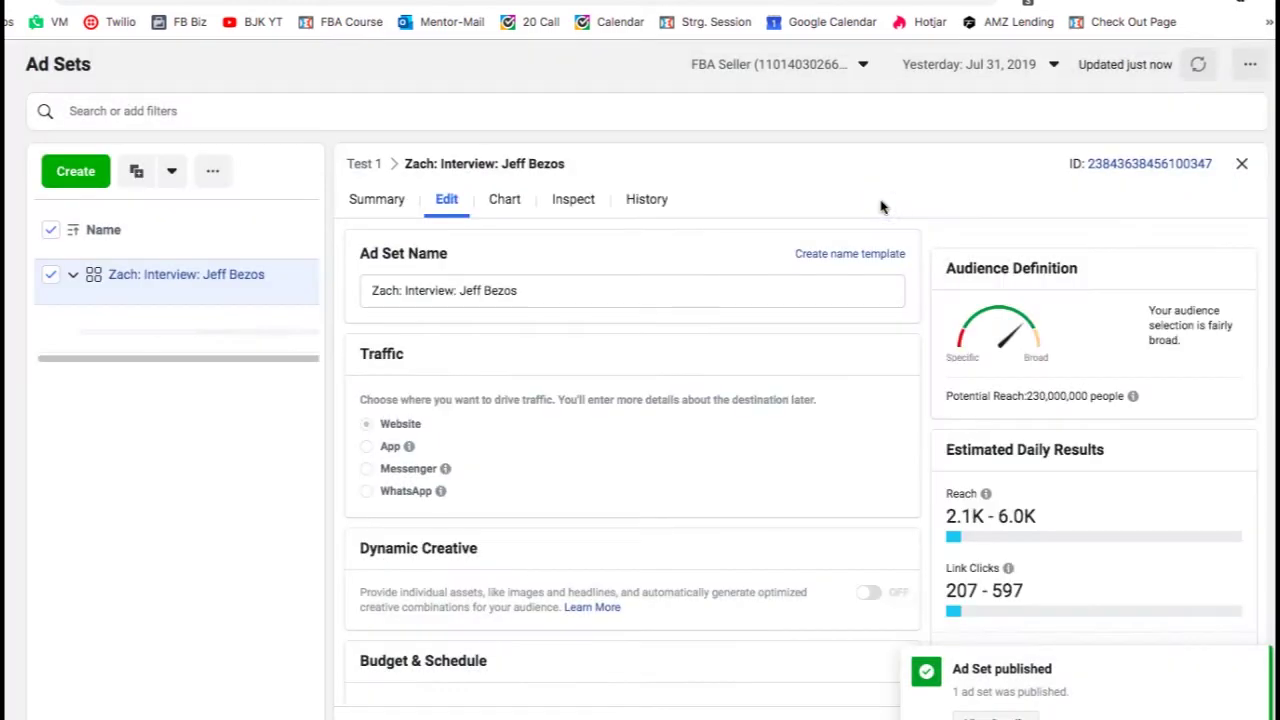
left_click(1238, 163)
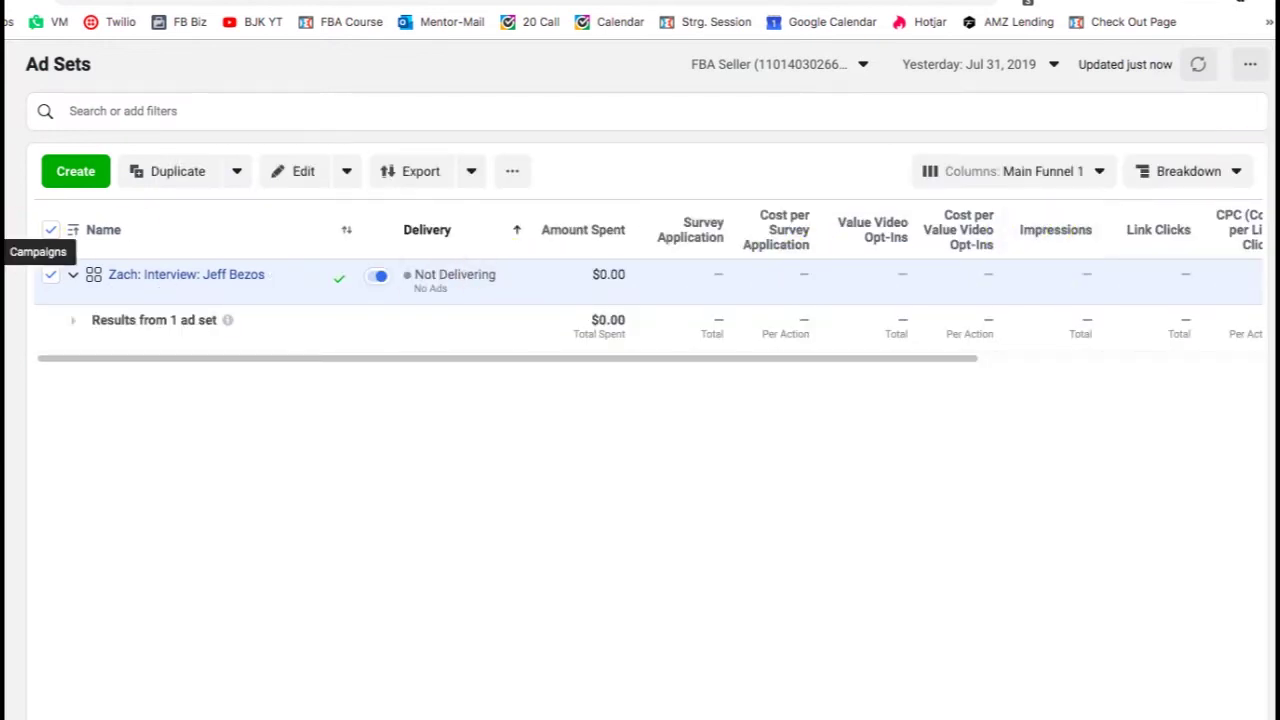
- Return to the campaigns list, collapse Test 1 and open its Jeff Bezos interview ad set for editing
left_click(37, 254)
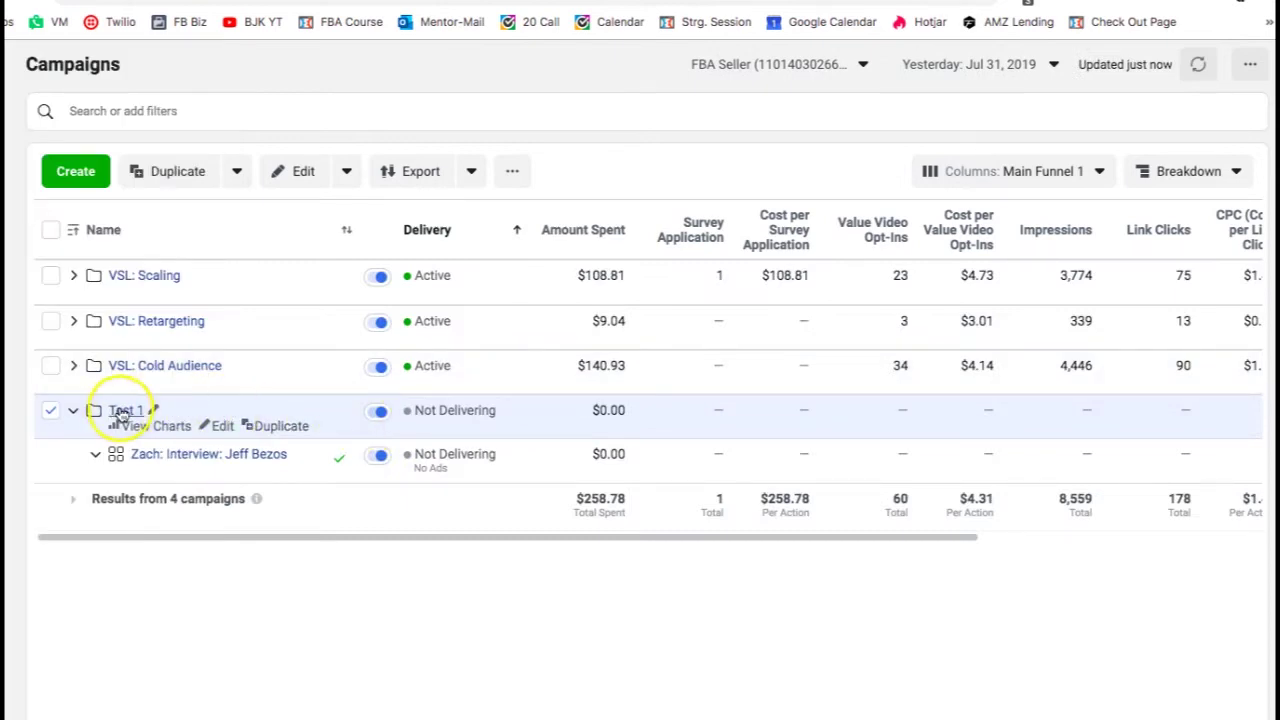
left_click(72, 411)
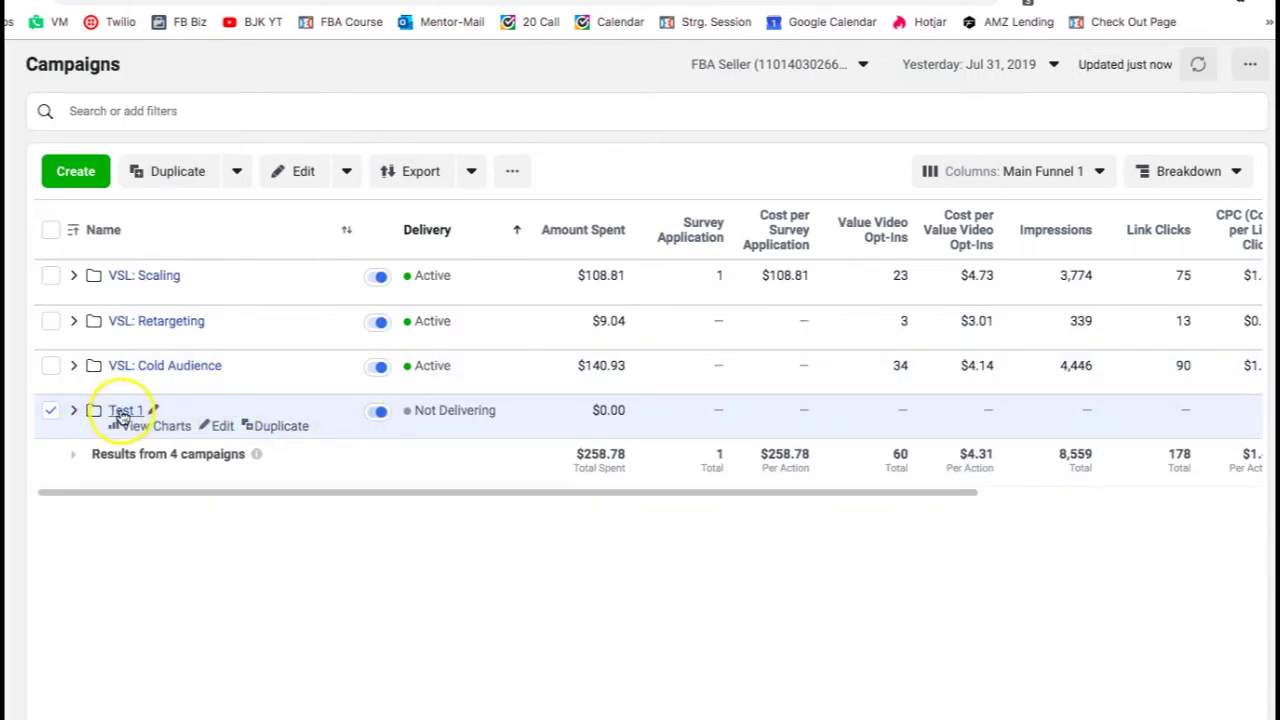
left_click(120, 411)
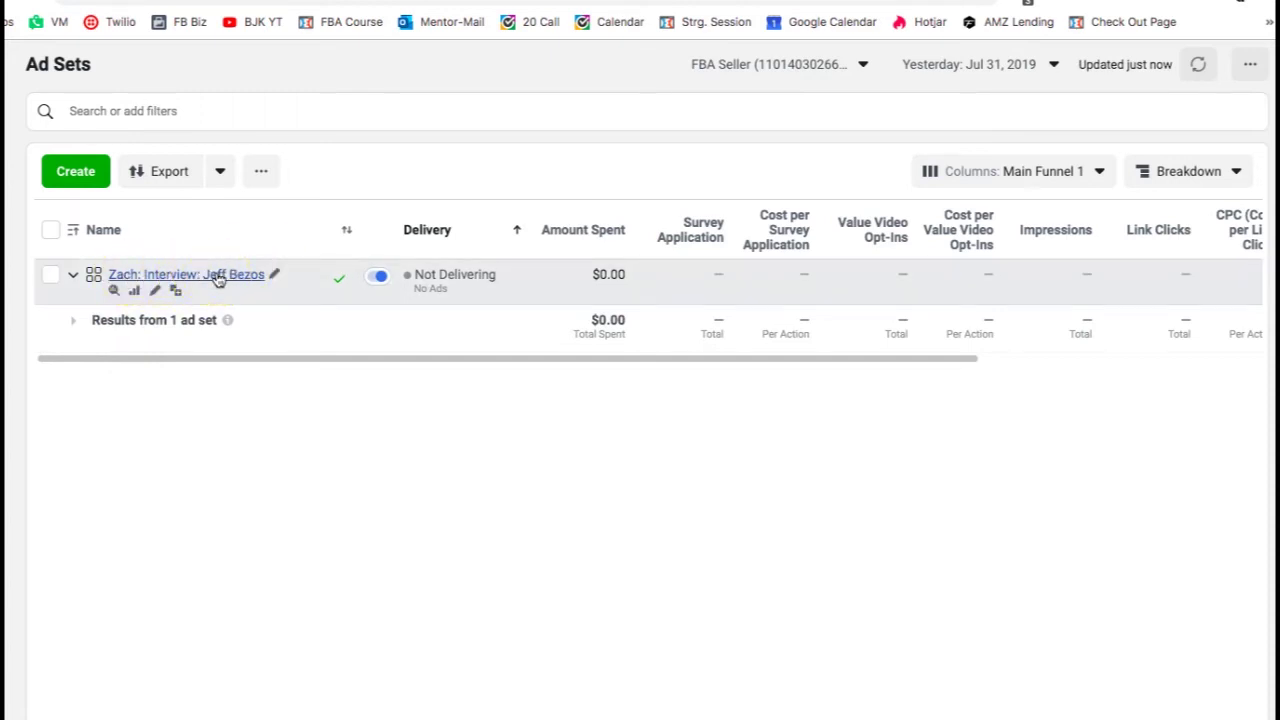
left_click(157, 291)
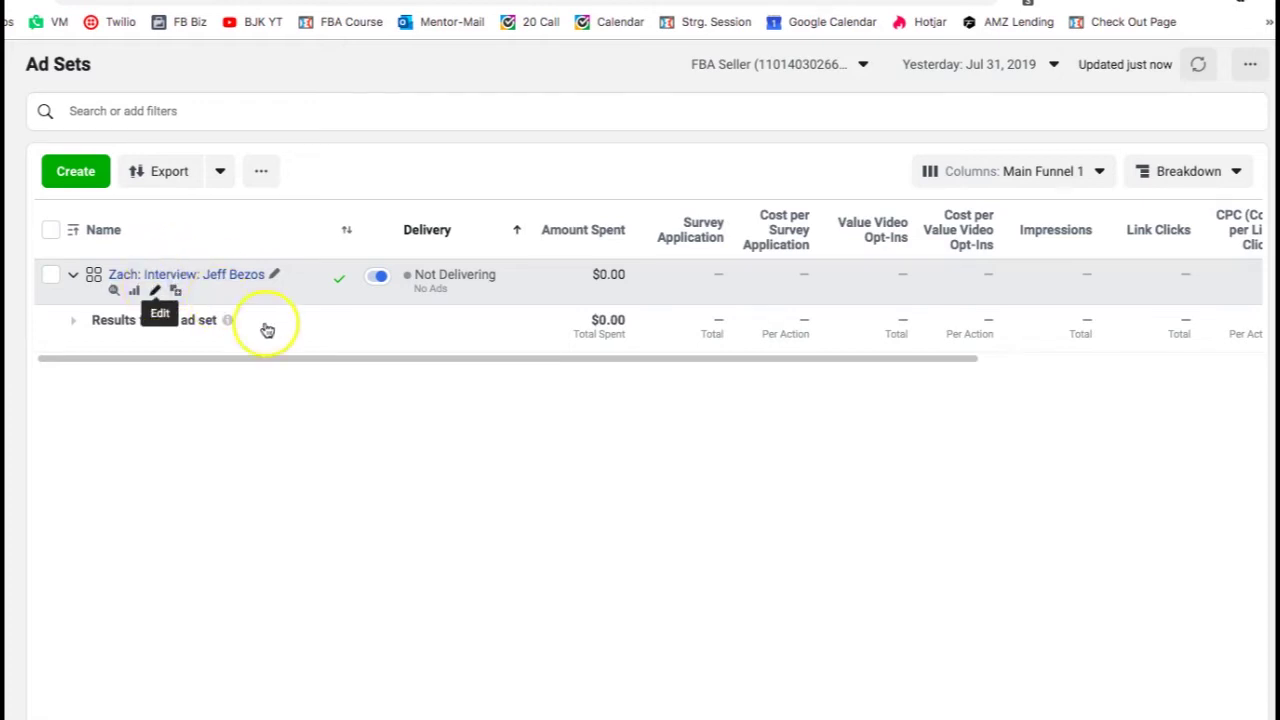
scroll(600, 449, "down", 2)
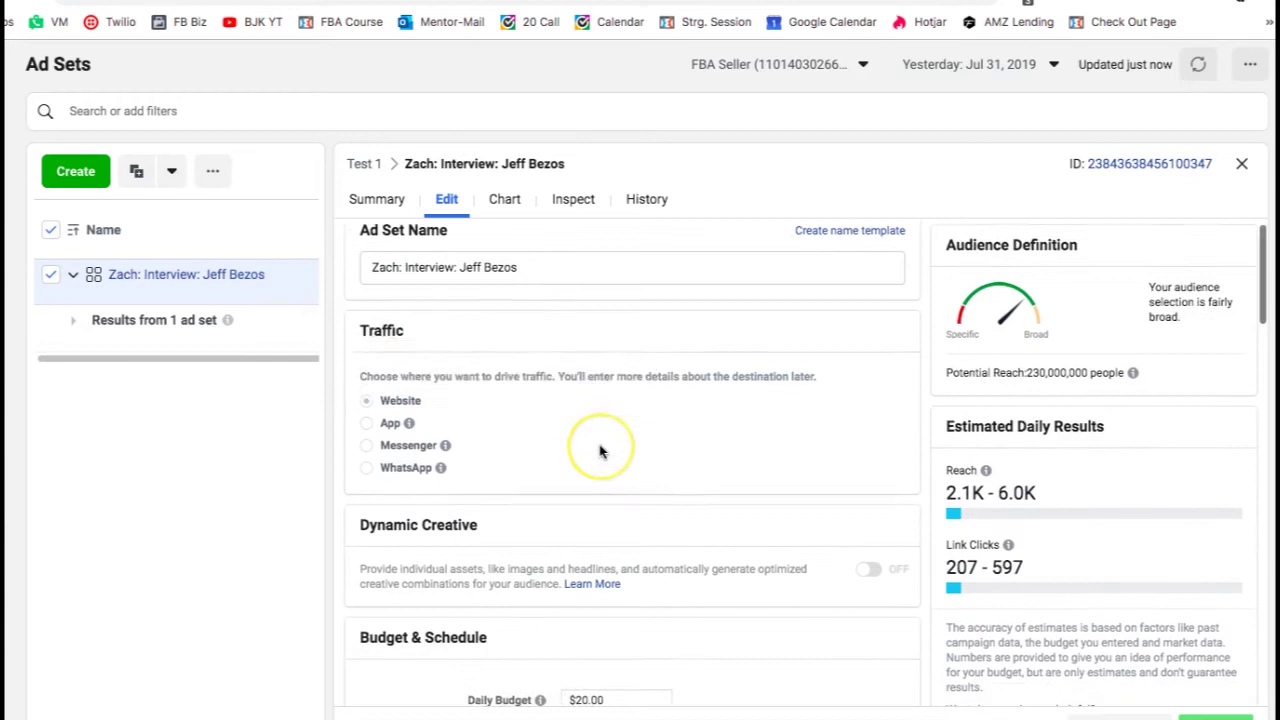
scroll(600, 450, "up", 2)
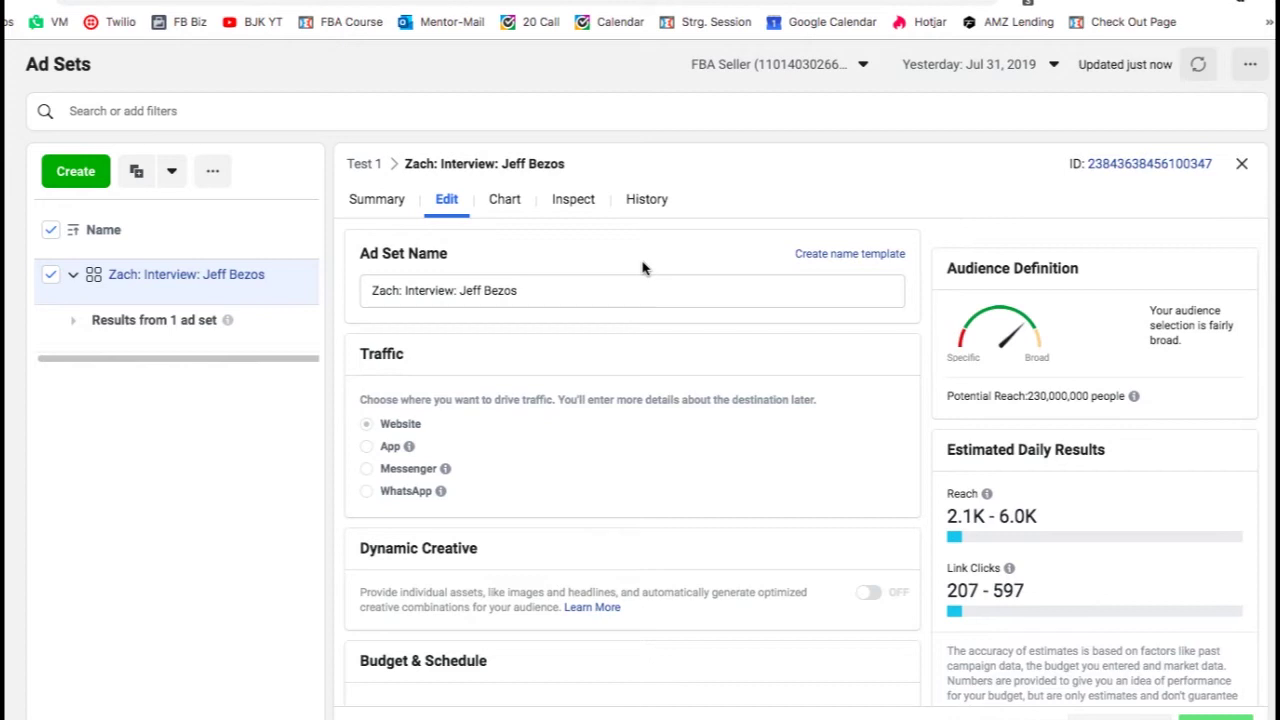
- Set the ad set's daily budget to $10.00
scroll(643, 267, "down", 5)
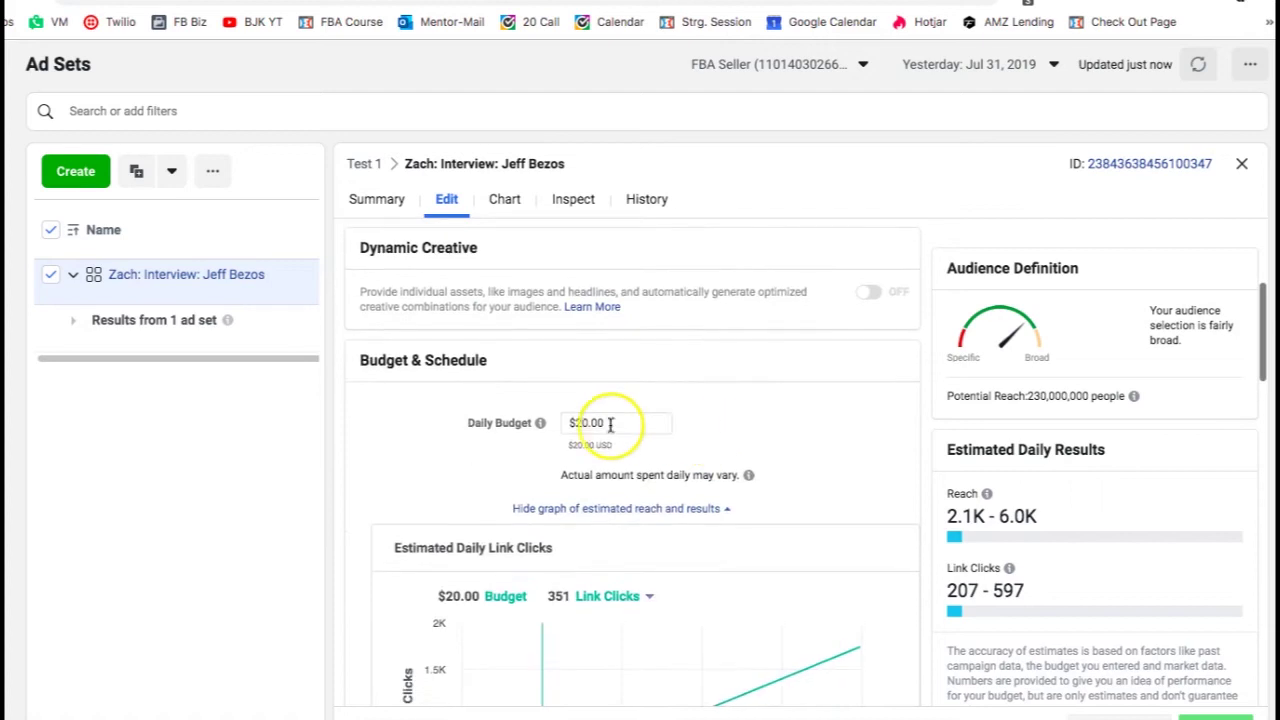
left_click(581, 423)
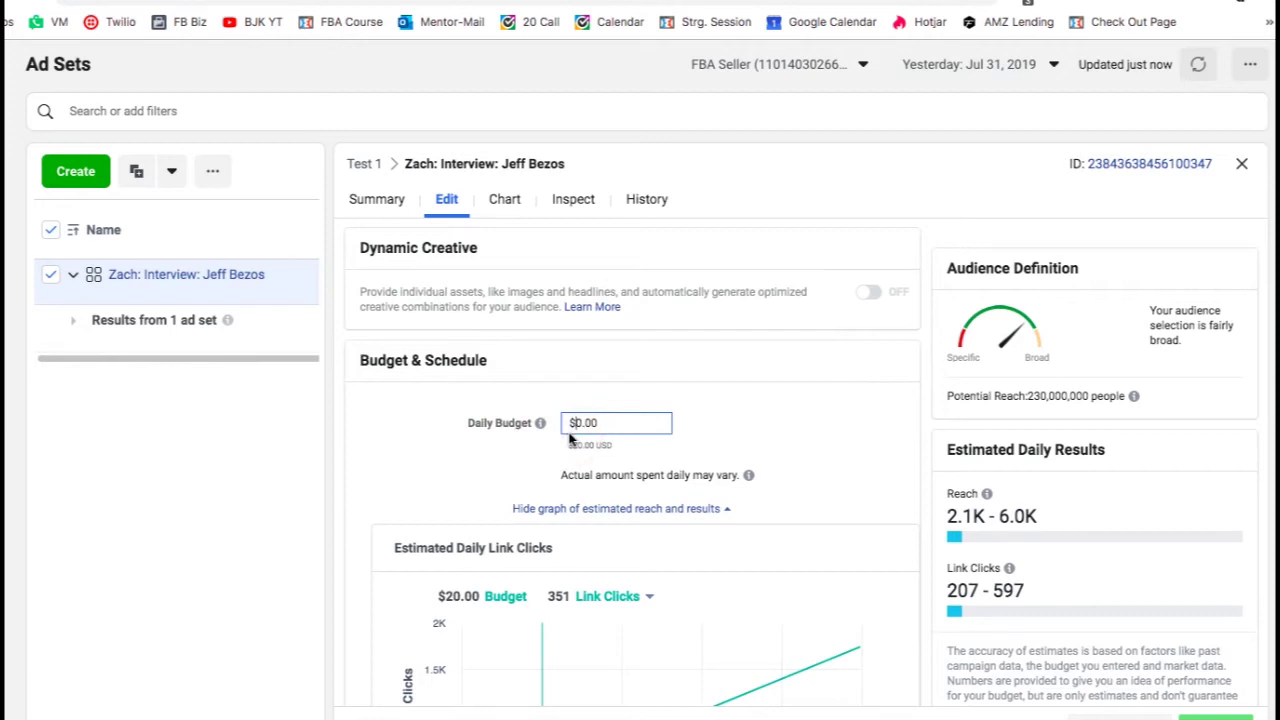
left_click(592, 365)
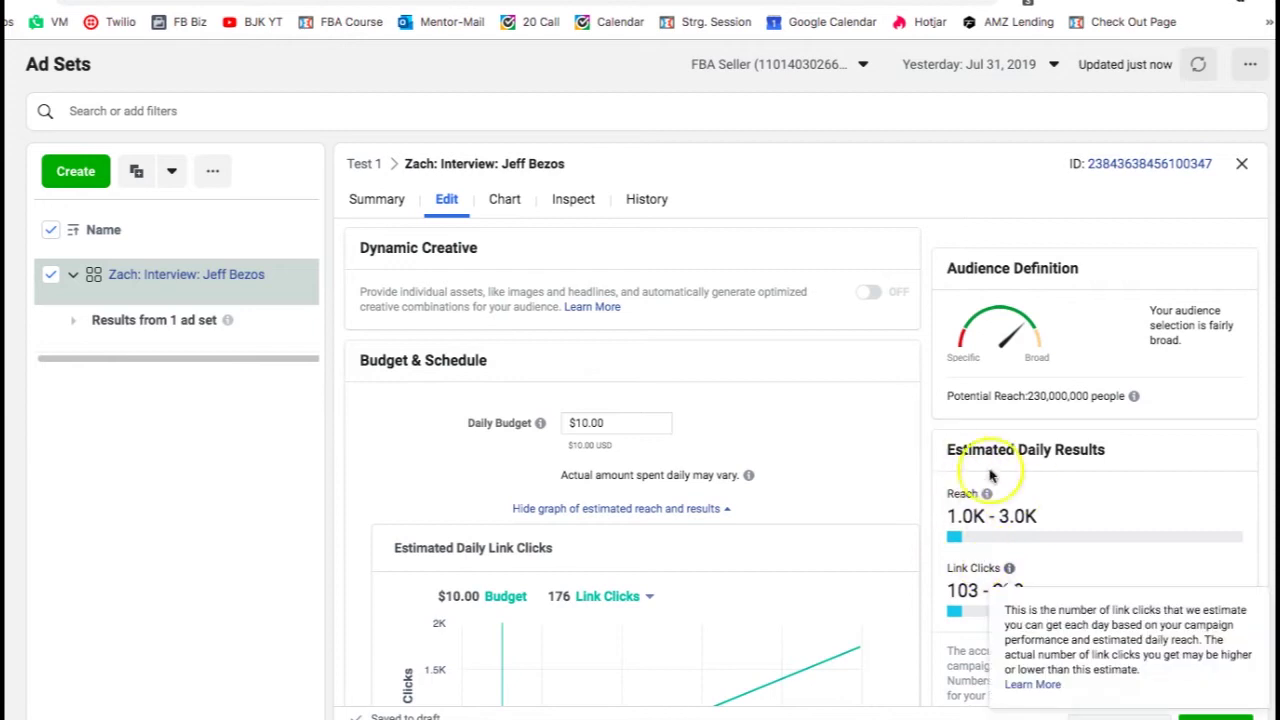
- Try a $50.00 daily budget to compare the estimated daily results, and restore it to $10.00
left_click(582, 423)
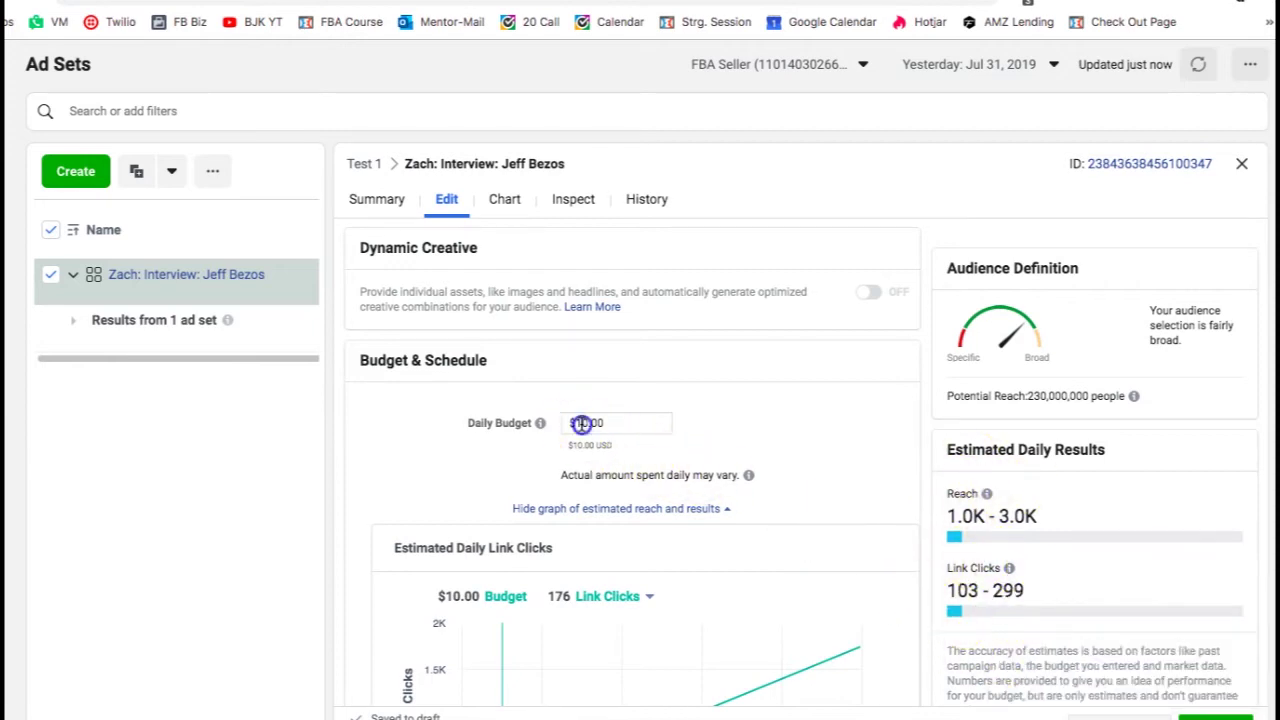
left_click(603, 358)
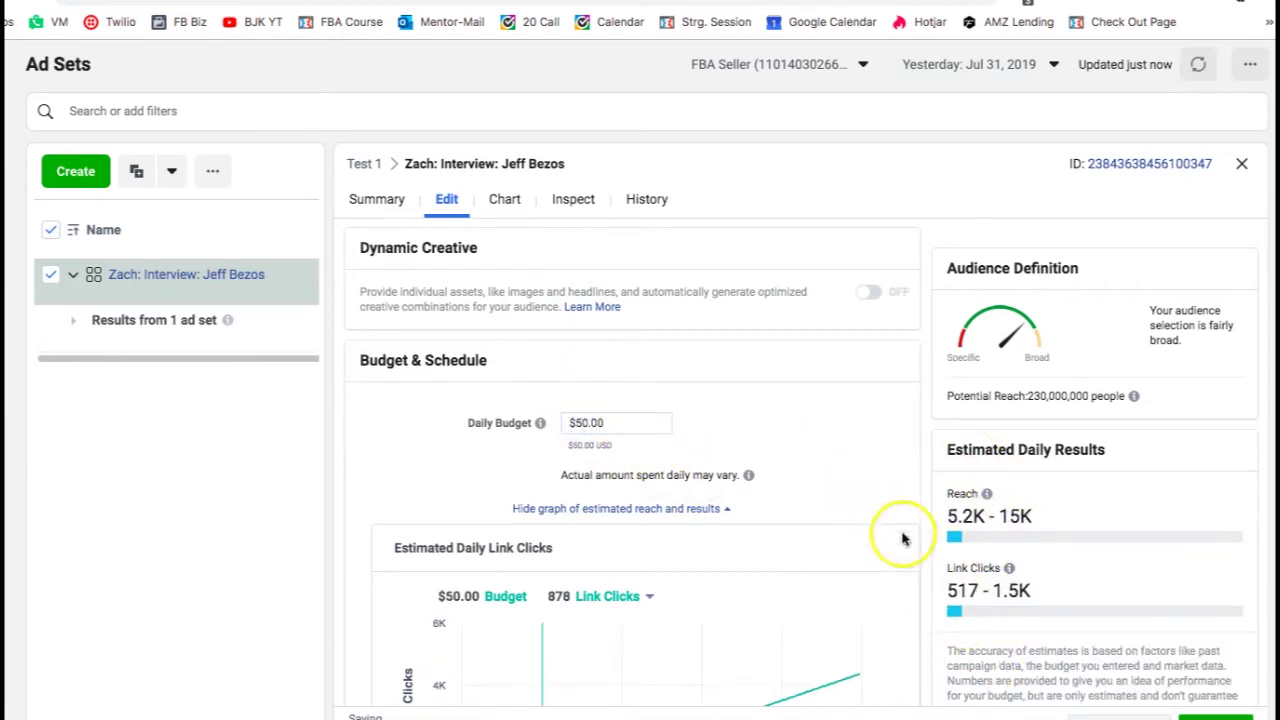
left_click(580, 423)
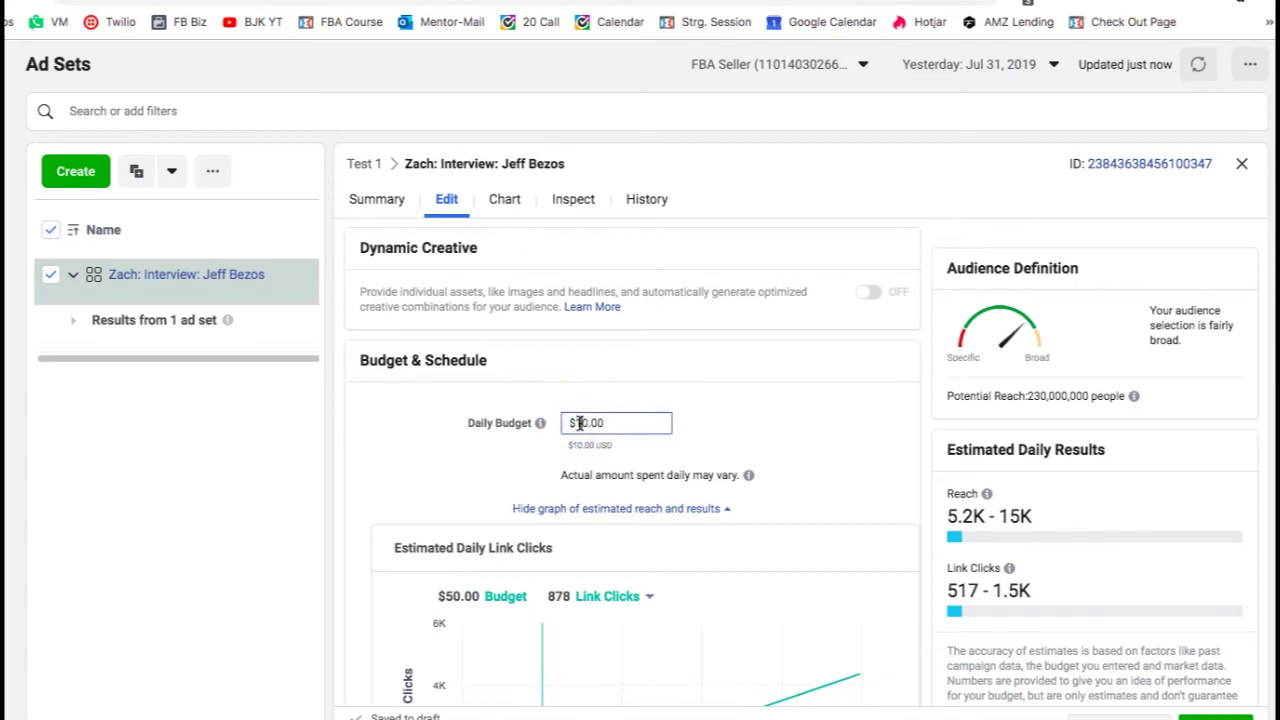
left_click(595, 348)
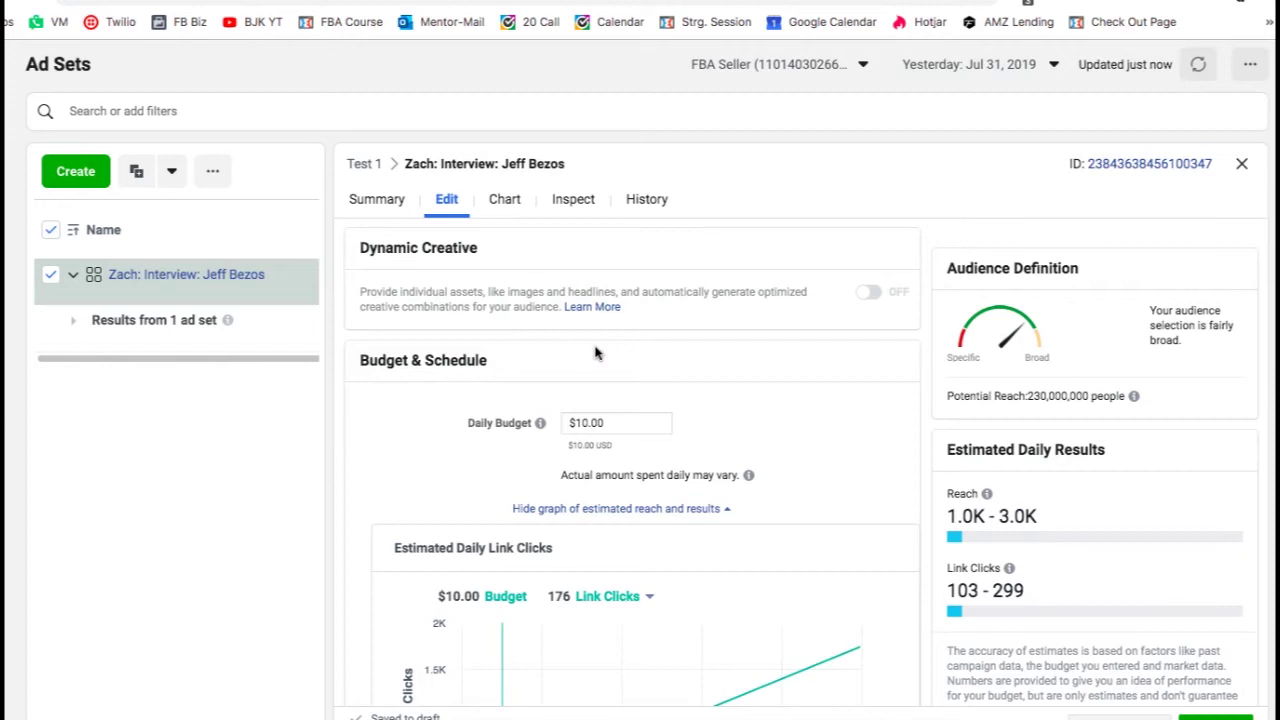
- Review the ad set's budget graph, start and end dates, and audience settings
left_click(617, 345)
scroll(694, 383, "down", 2)
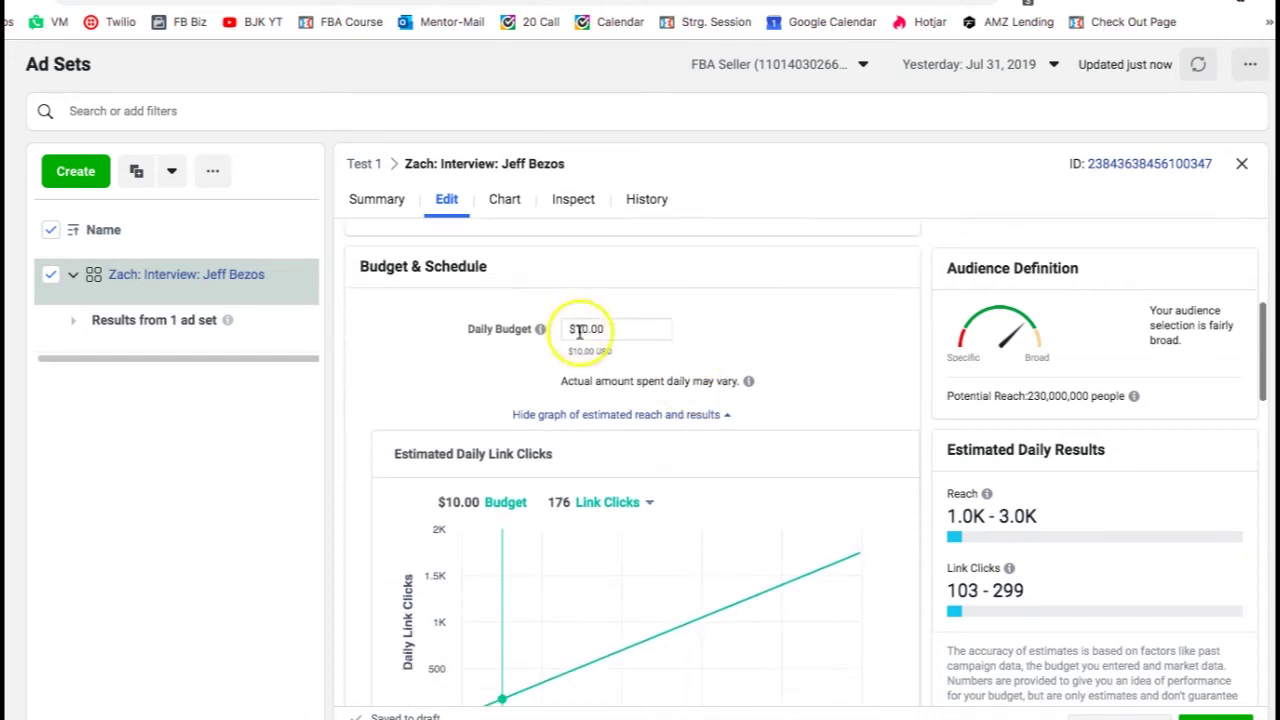
scroll(694, 514, "down", 5)
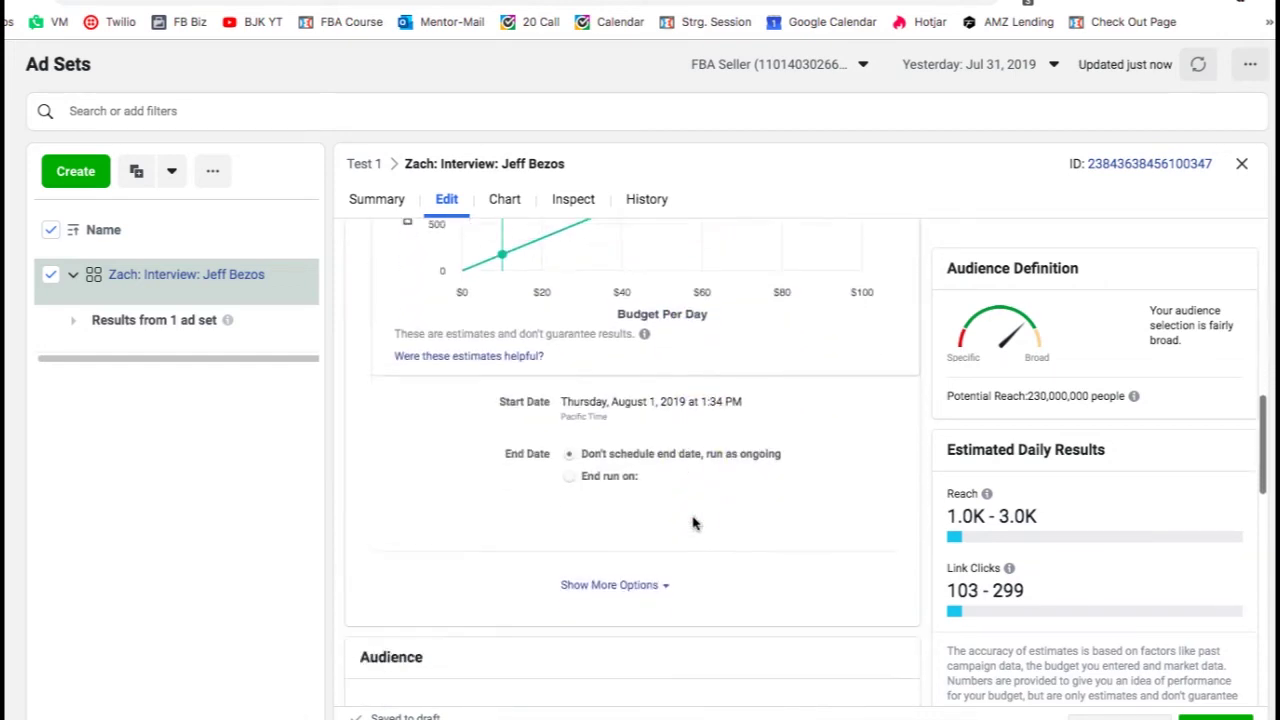
scroll(694, 521, "down", 1)
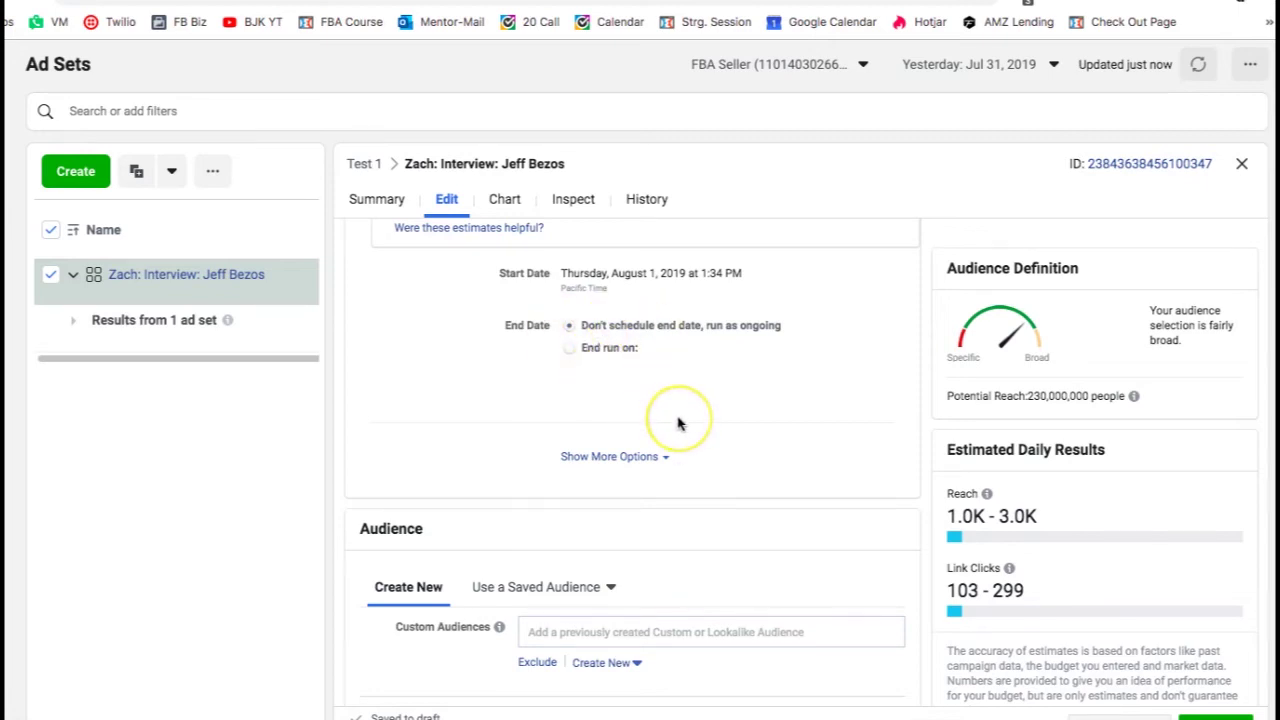
scroll(678, 424, "up", 2)
scroll(678, 424, "down", 4)
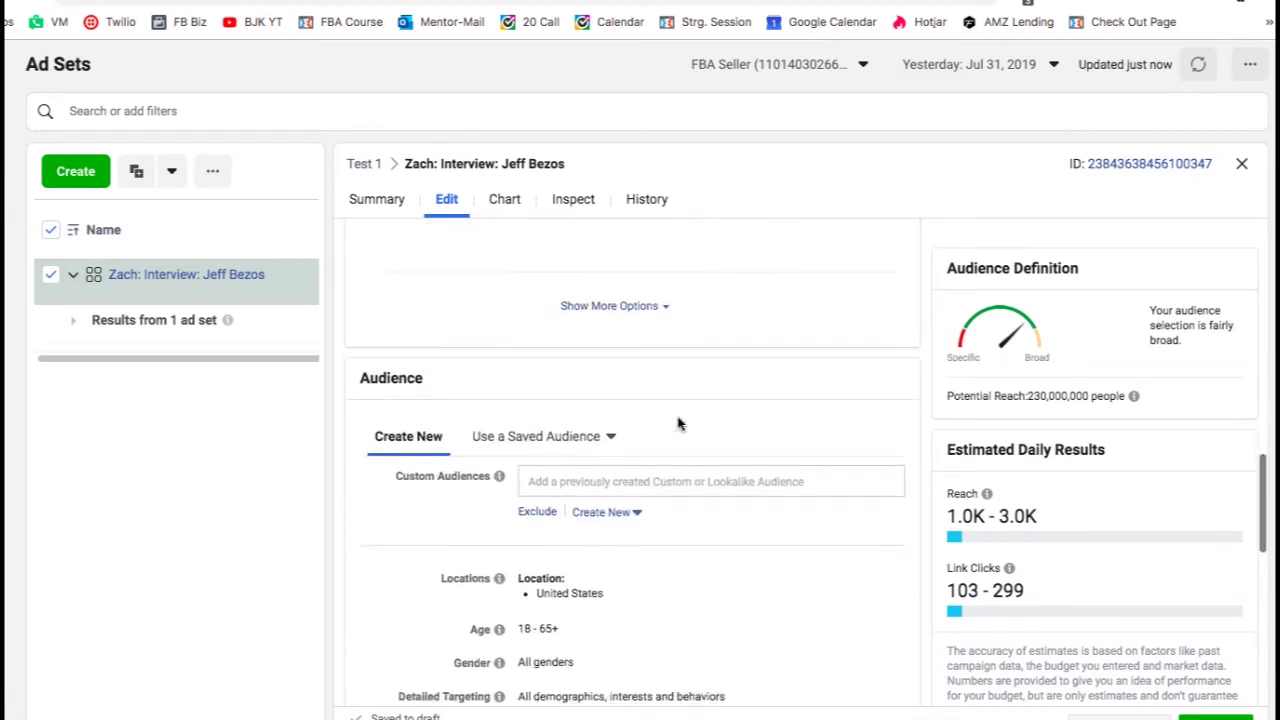
scroll(678, 424, "down", 1)
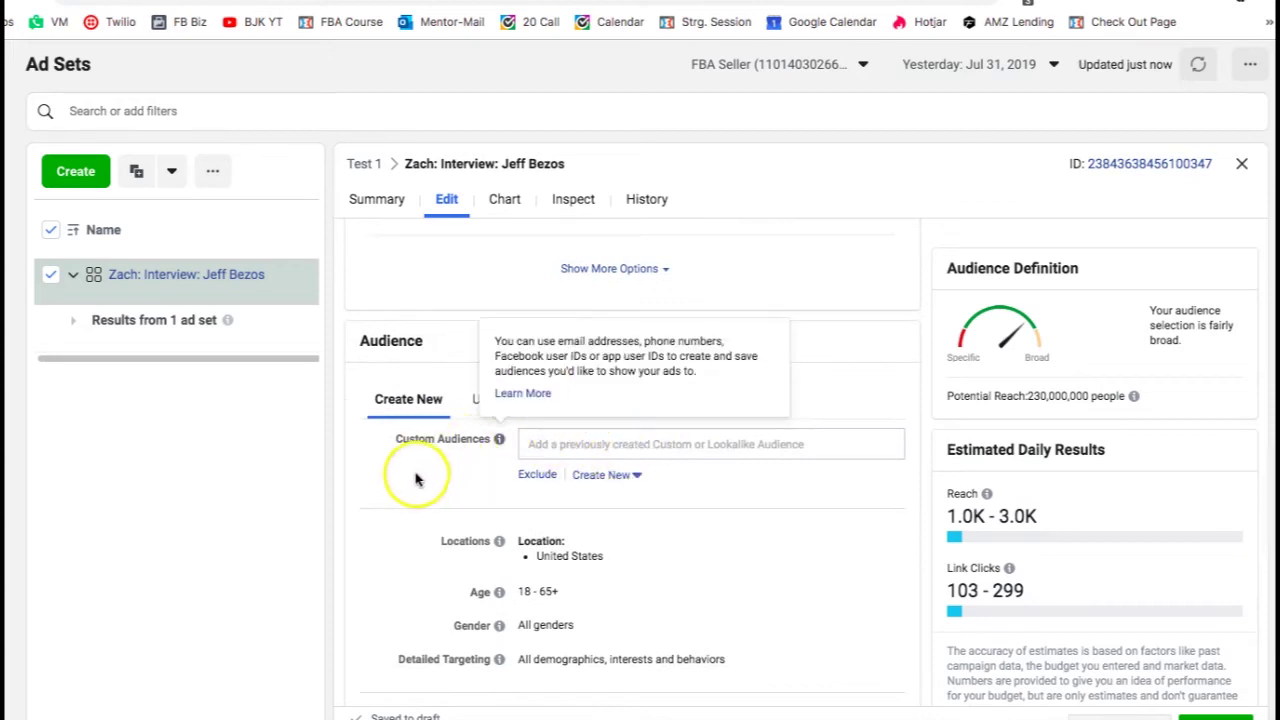
scroll(416, 478, "down", 2)
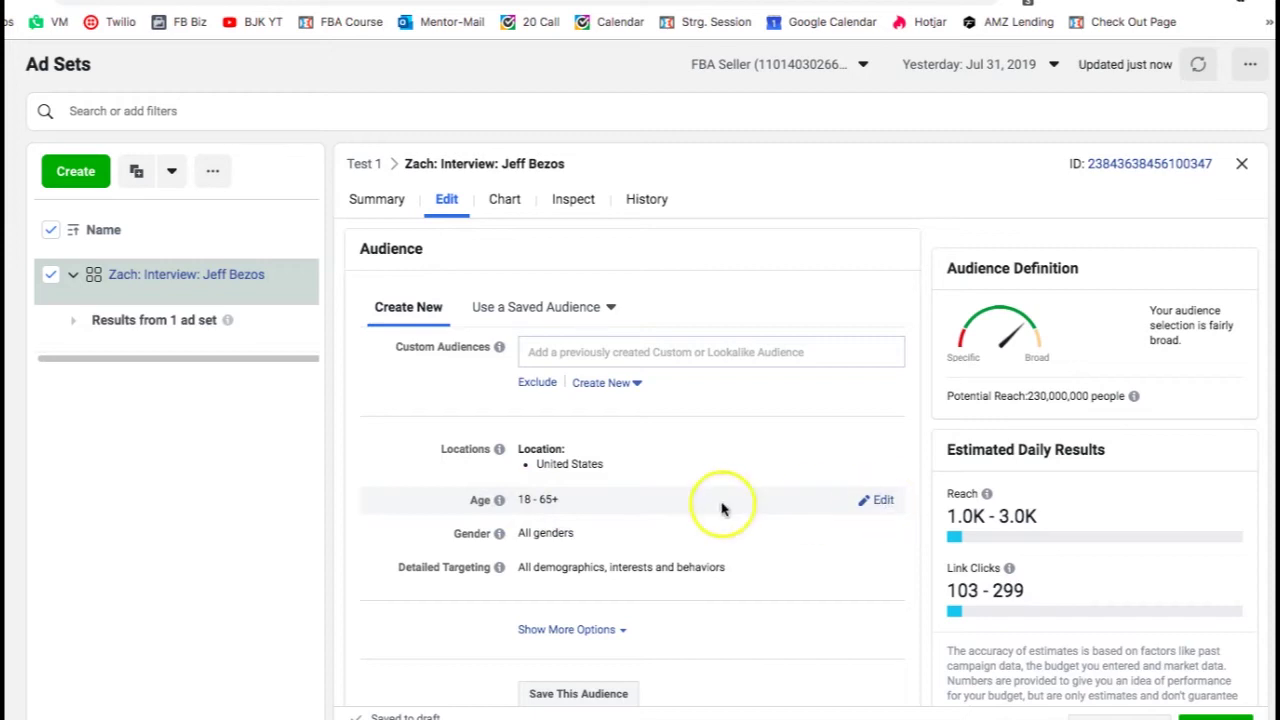
- Set the audience's age range to 25–60 and check its gender setting
left_click(563, 503)
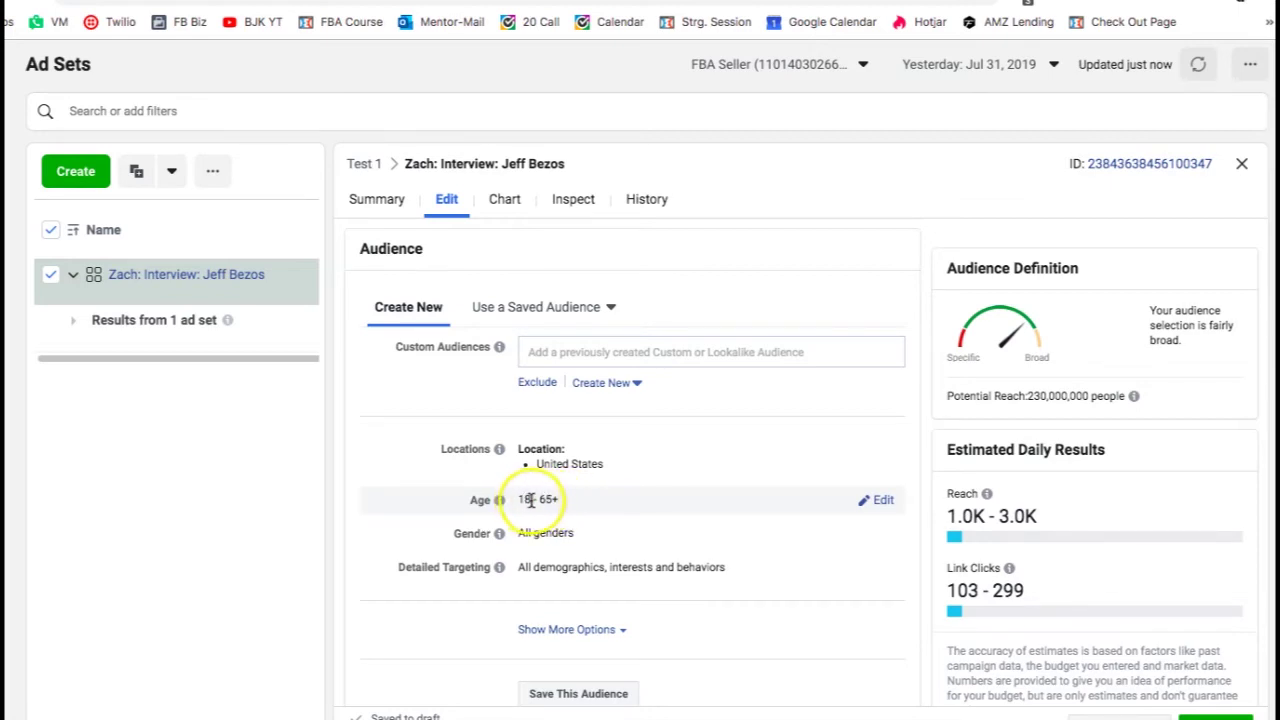
left_click(878, 500)
left_click(548, 502)
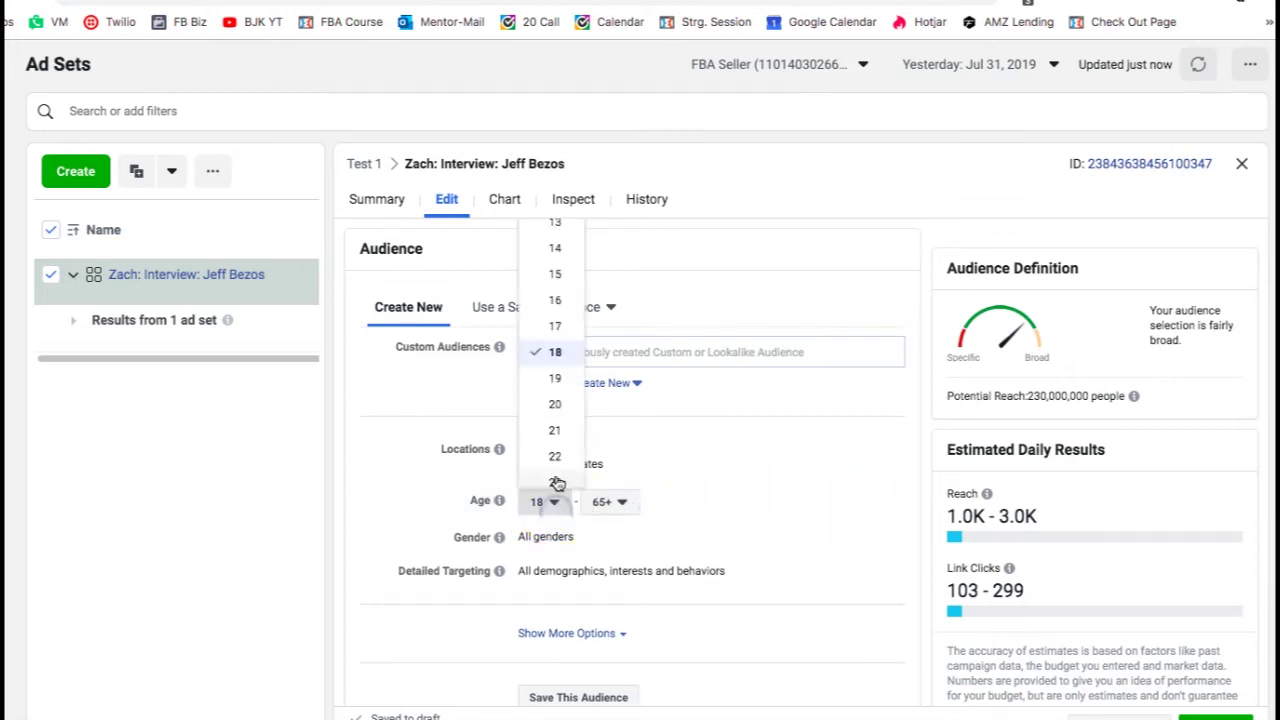
left_click(557, 440)
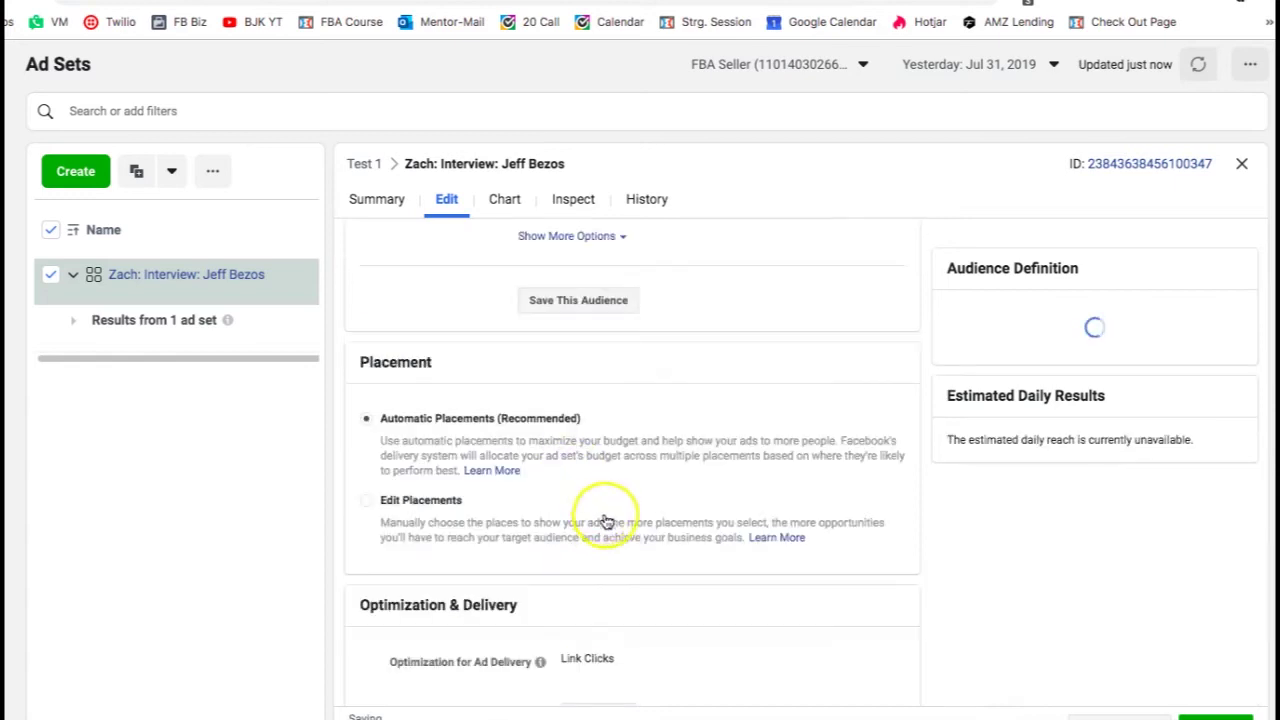
scroll(606, 563, "down", 3)
scroll(634, 457, "up", 1)
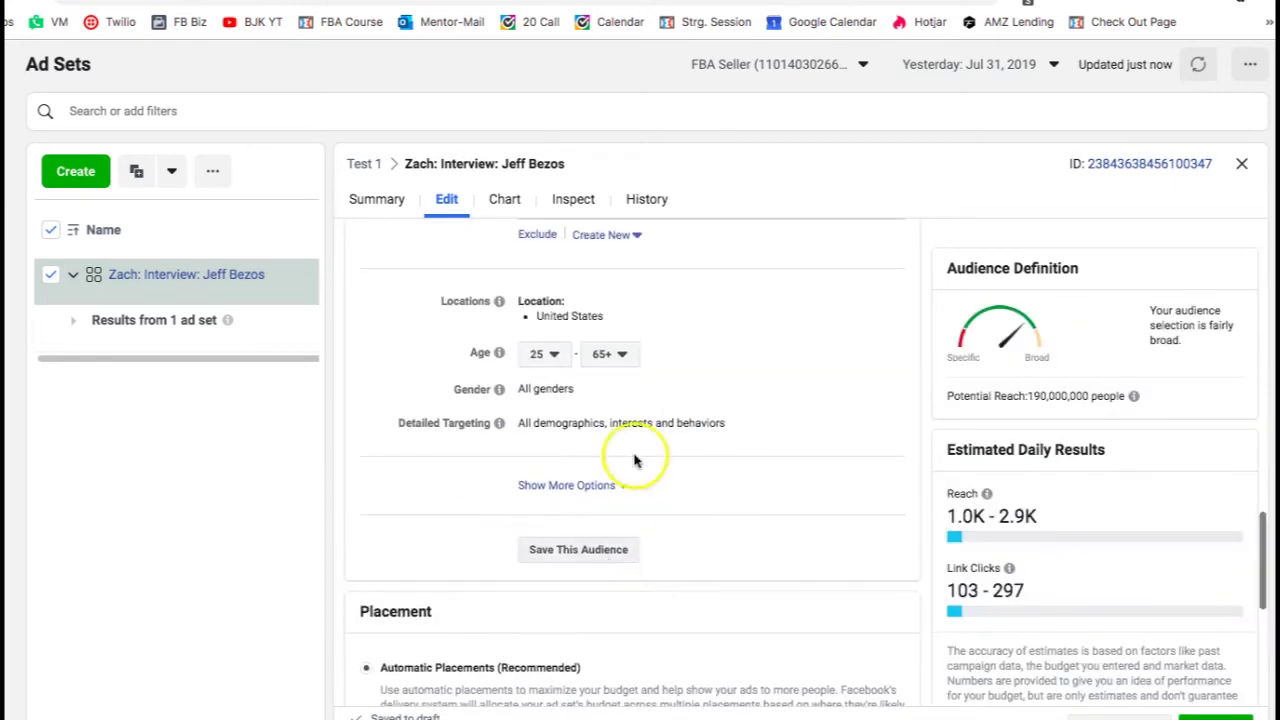
left_click(612, 354)
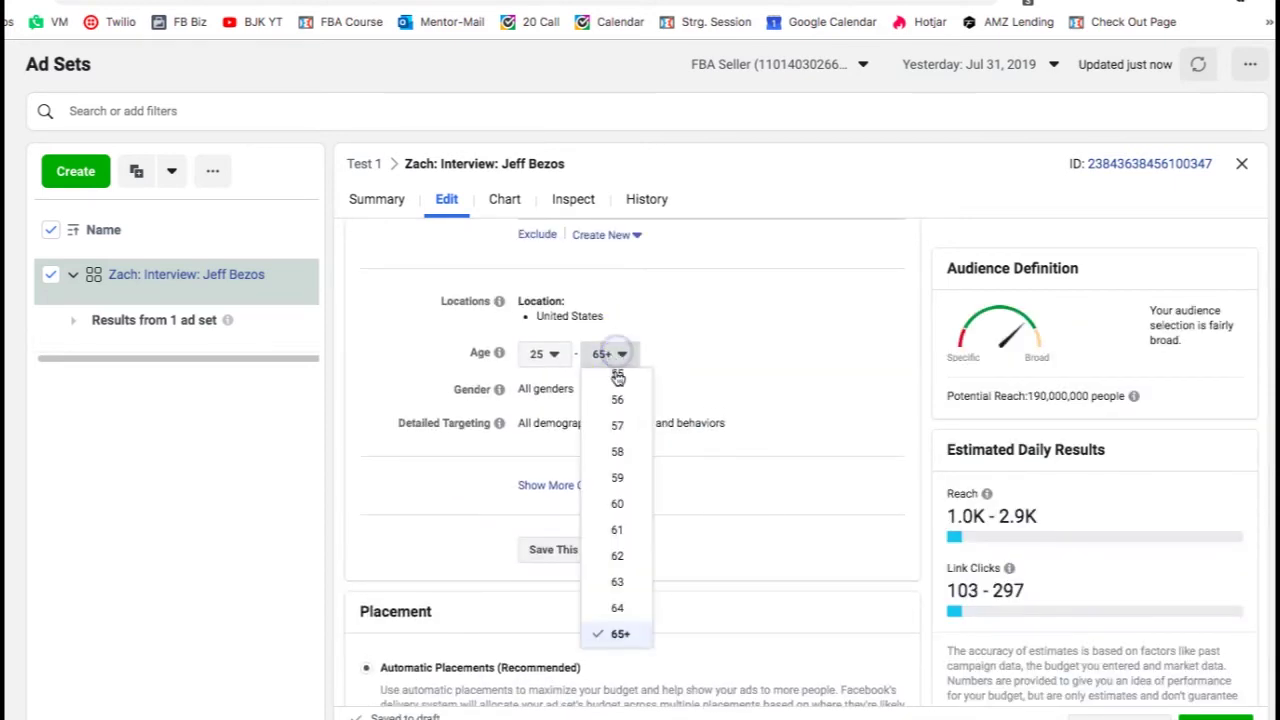
left_click(630, 503)
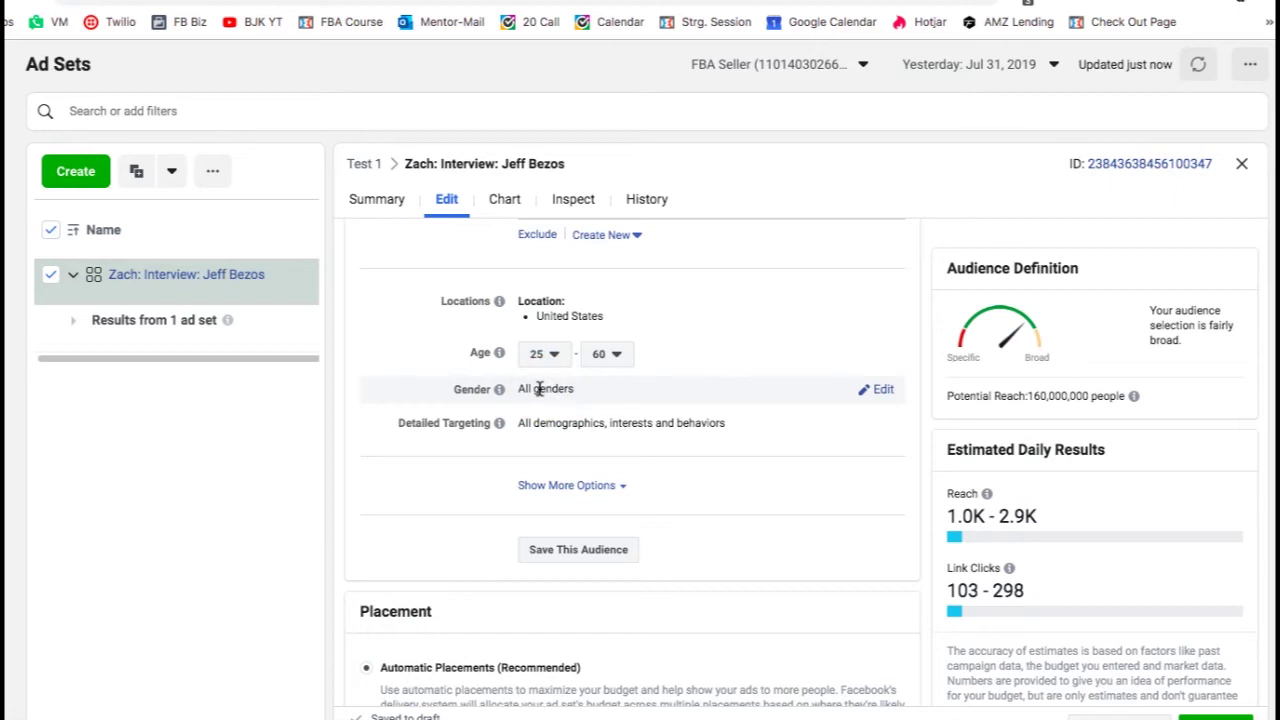
left_click_drag(518, 388, 563, 385)
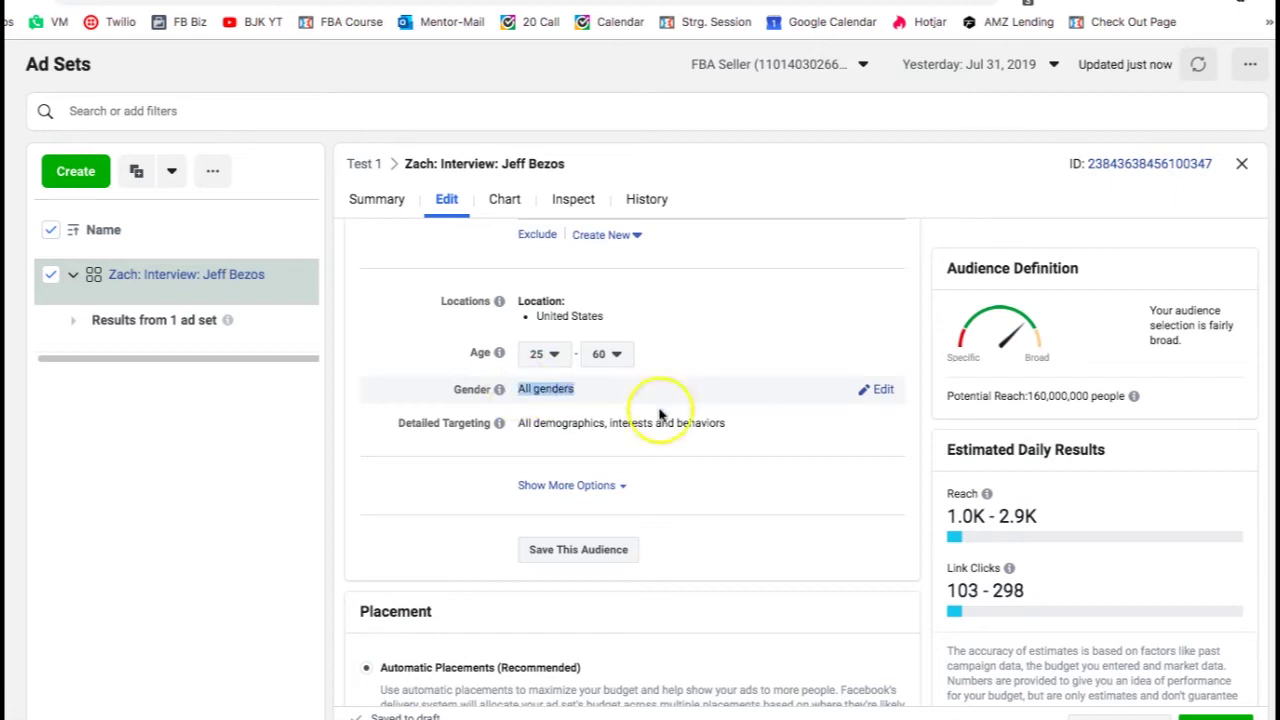
left_click(928, 388)
- Switch the ad set to manual placements and exclude Audience Network, Messenger and Instagram, keeping only Facebook
scroll(797, 405, "down", 3)
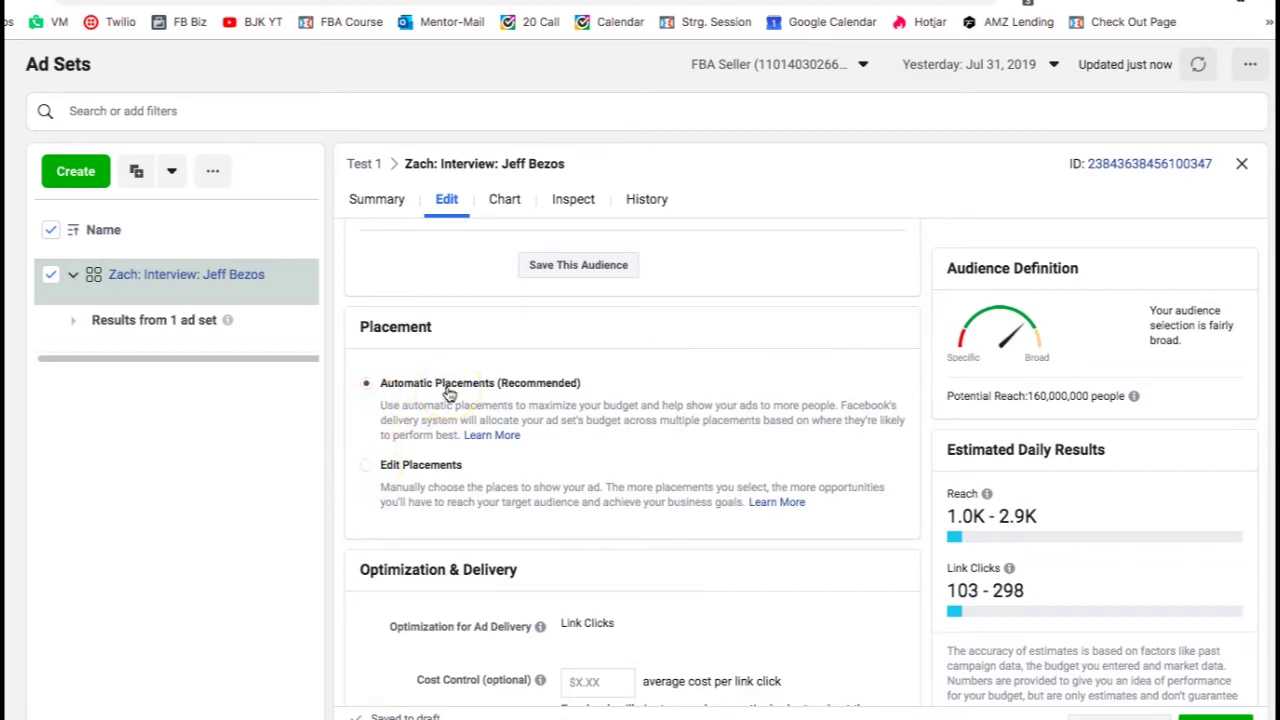
left_click(366, 465)
scroll(435, 502, "down", 1)
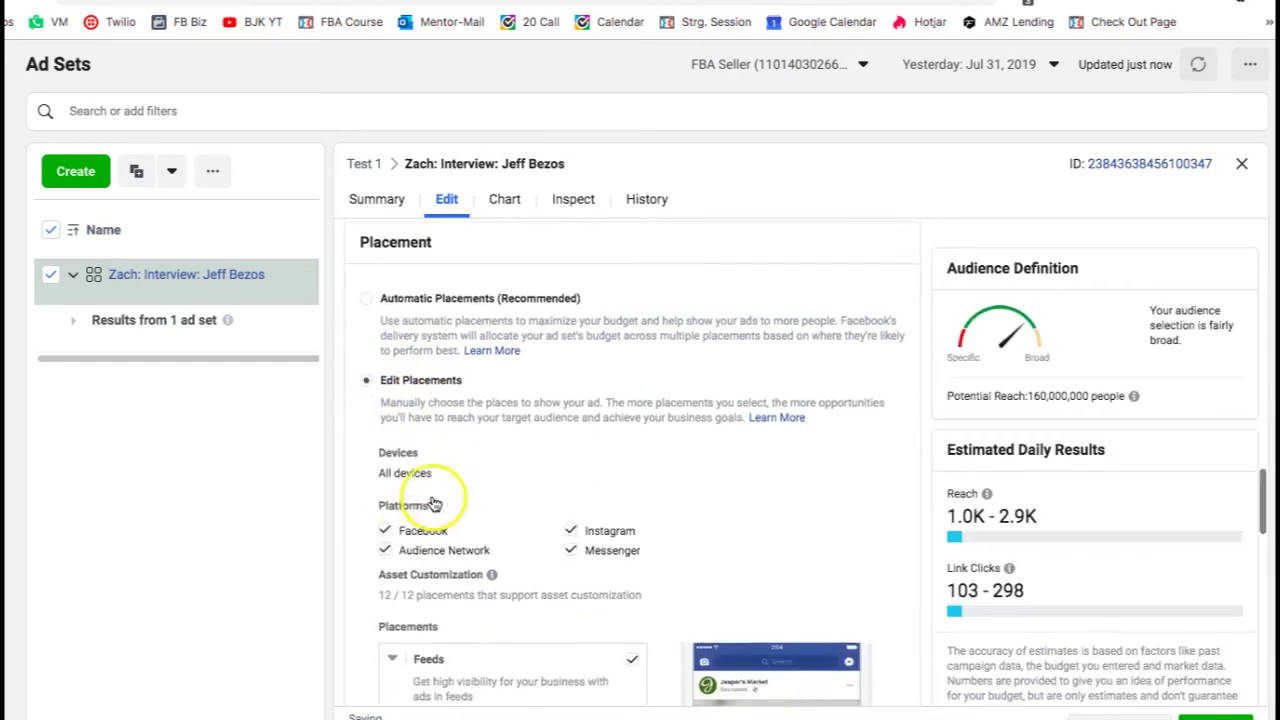
left_click(385, 540)
left_click(571, 545)
left_click(570, 521)
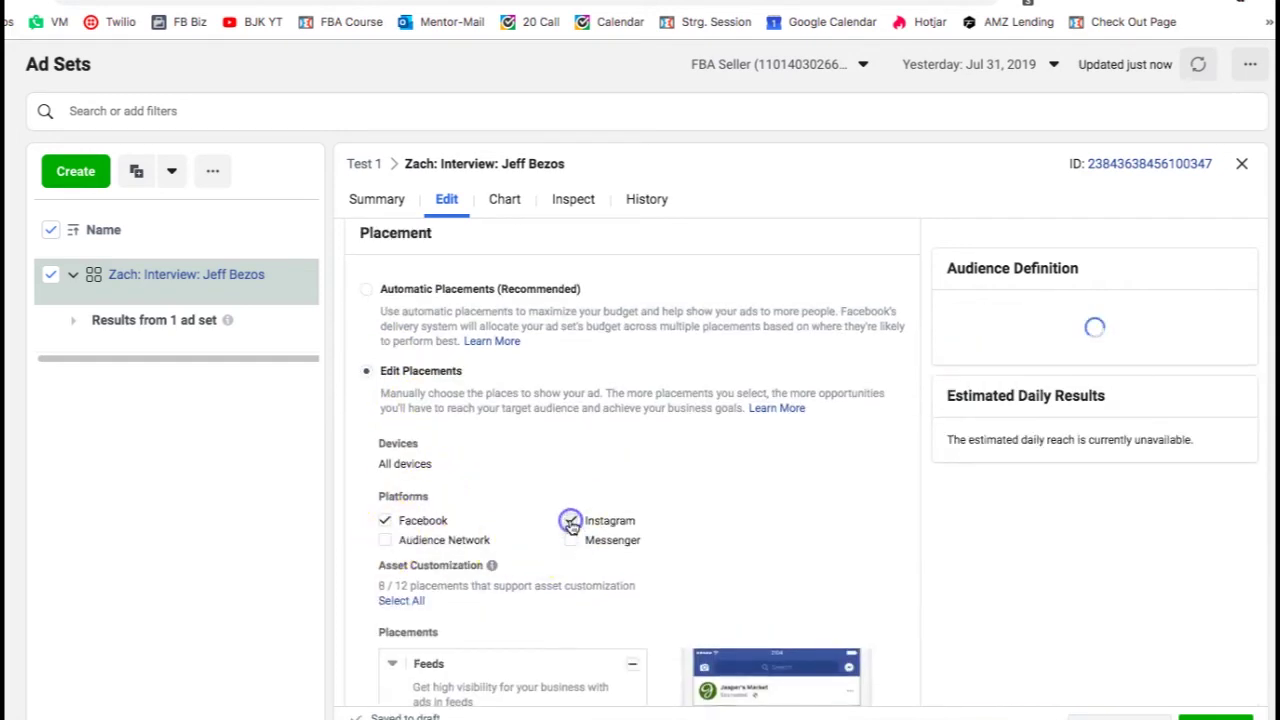
- Add the Jeff Bezos interest to the audience's detailed targeting
scroll(626, 497, "up", 4)
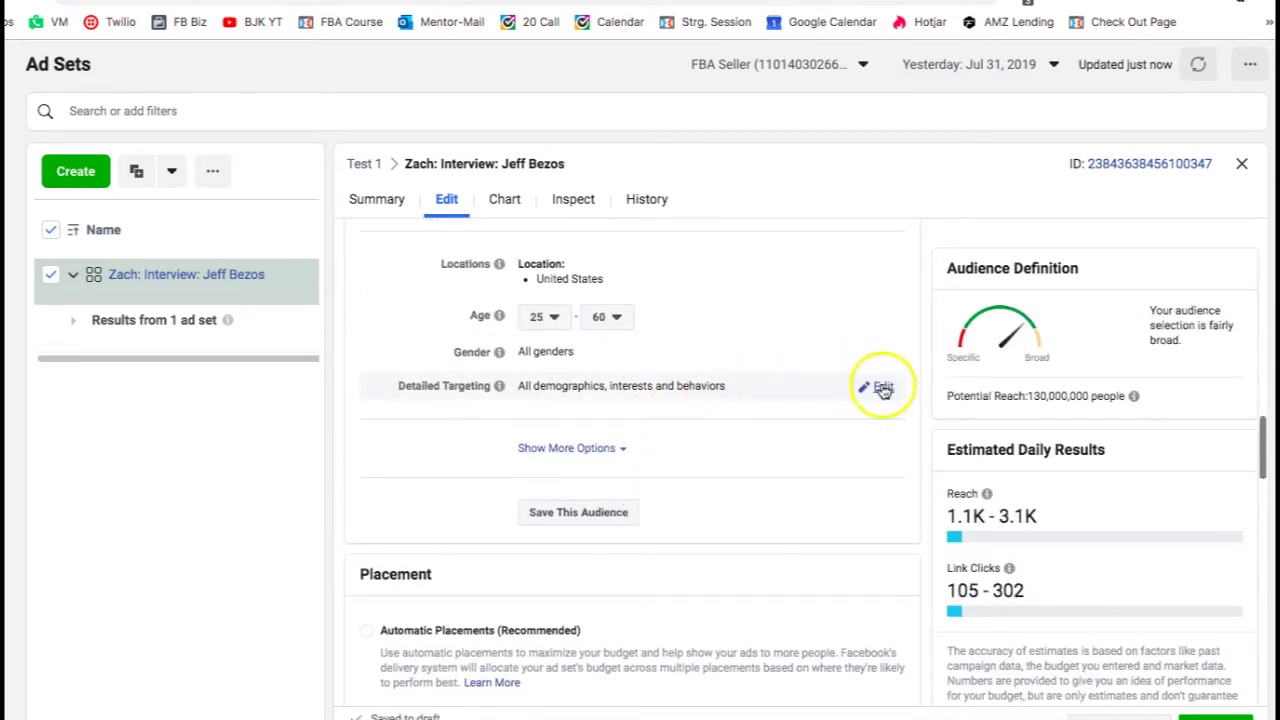
mouse_move(499, 388)
left_click(884, 385)
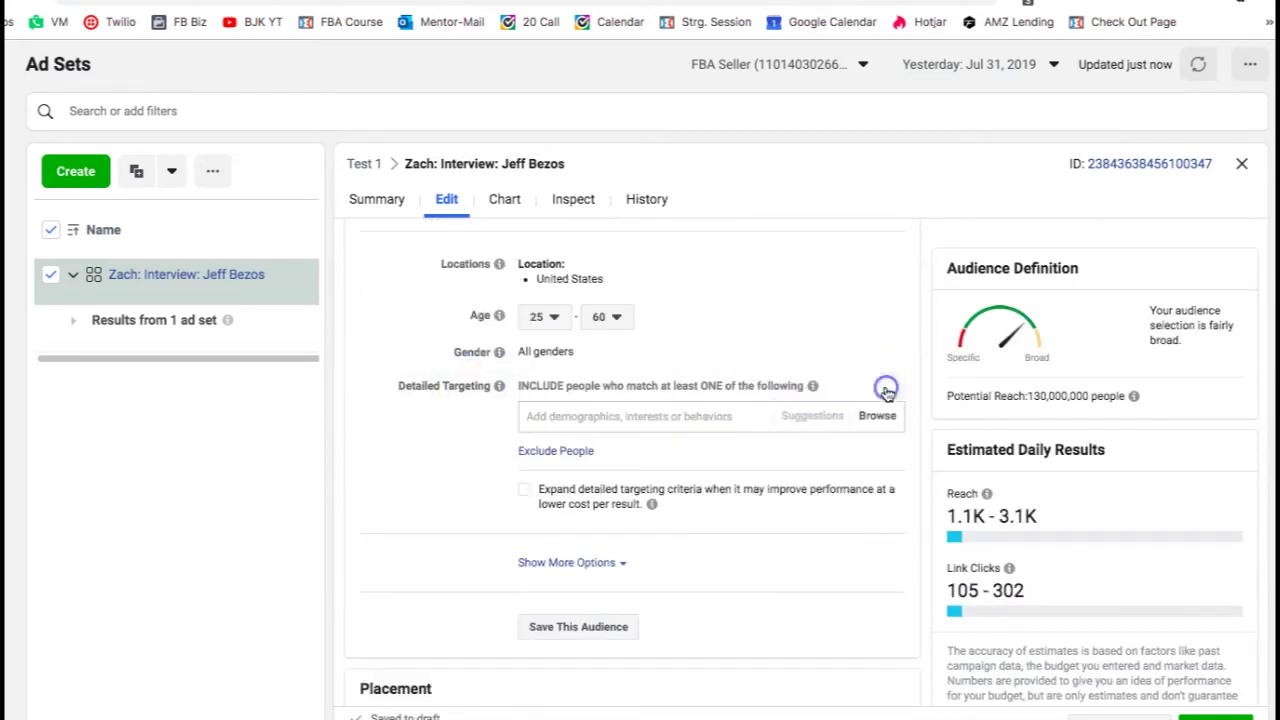
left_click(693, 414)
type("jeff bez")
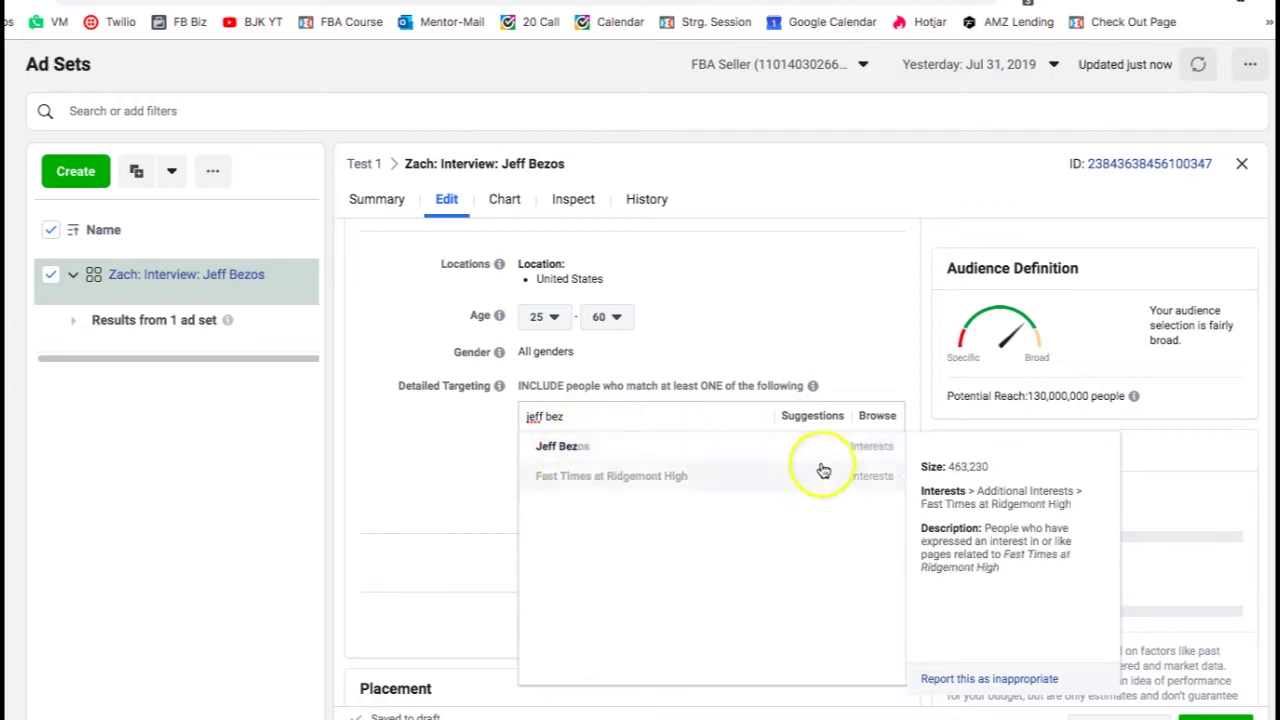
left_click(565, 447)
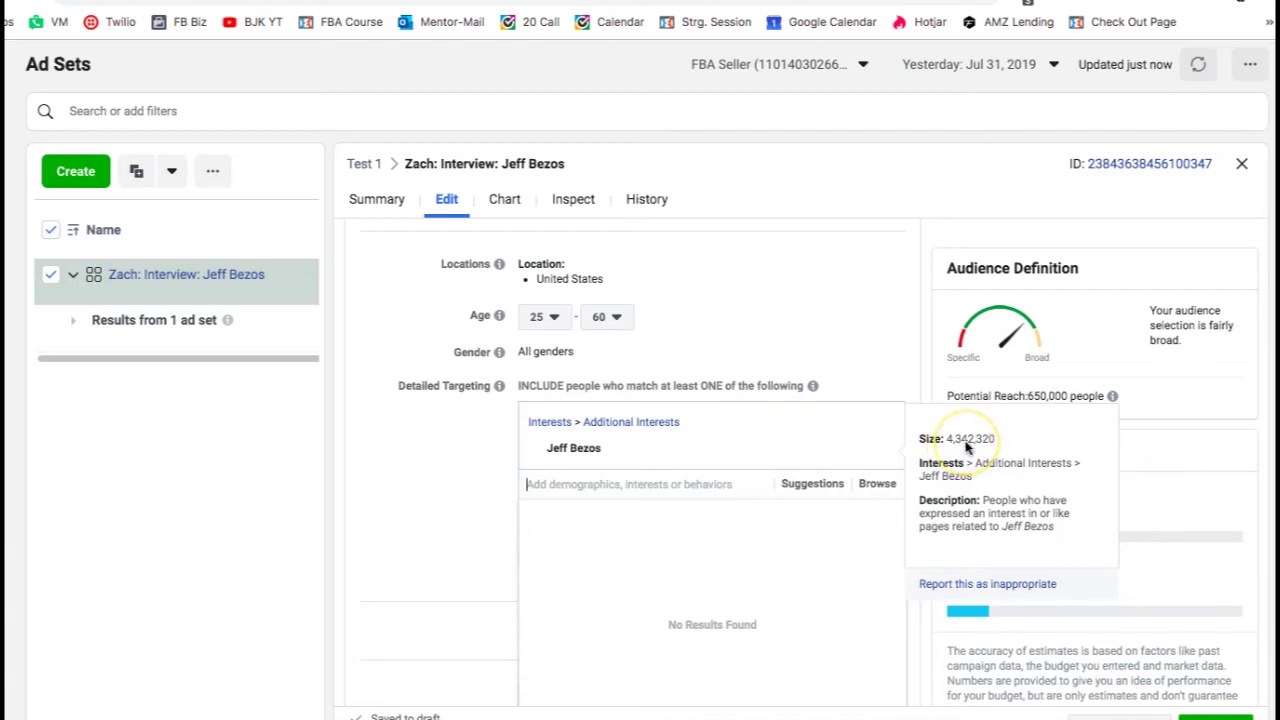
left_click(402, 418)
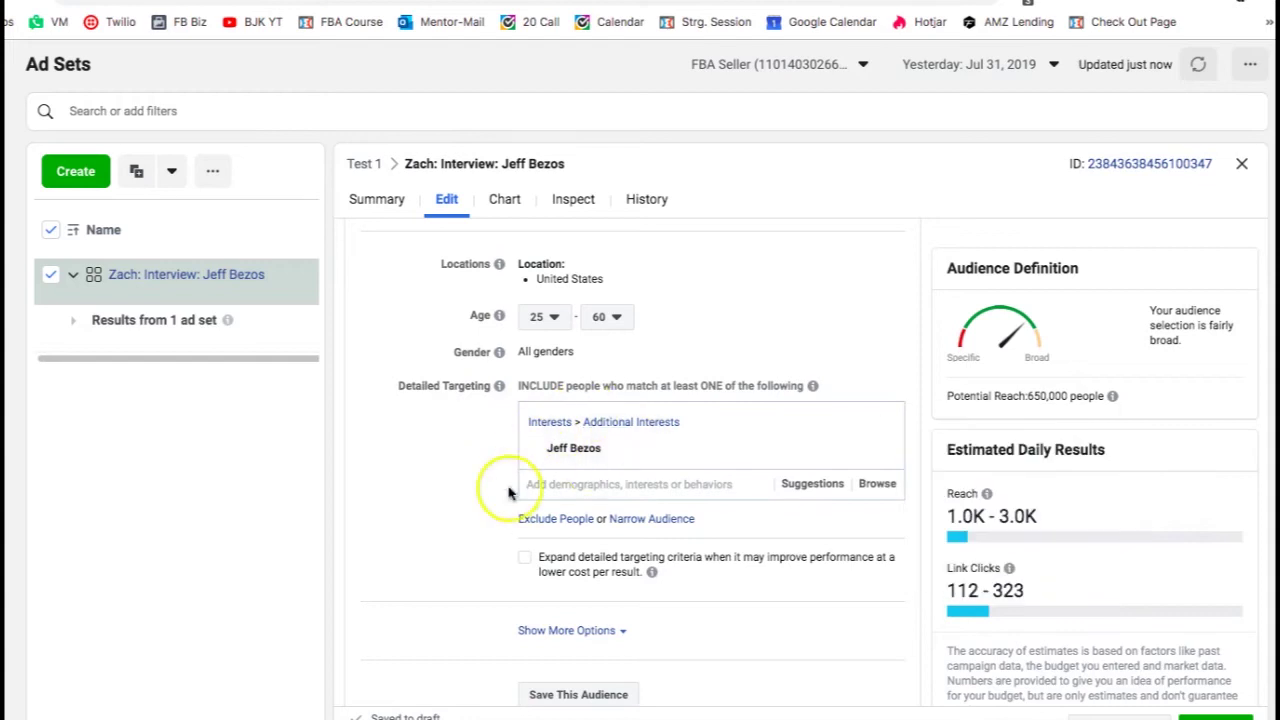
- Check the placement settings, publish the ad set's changes and close its editor
scroll(370, 462, "down", 1)
scroll(370, 462, "down", 5)
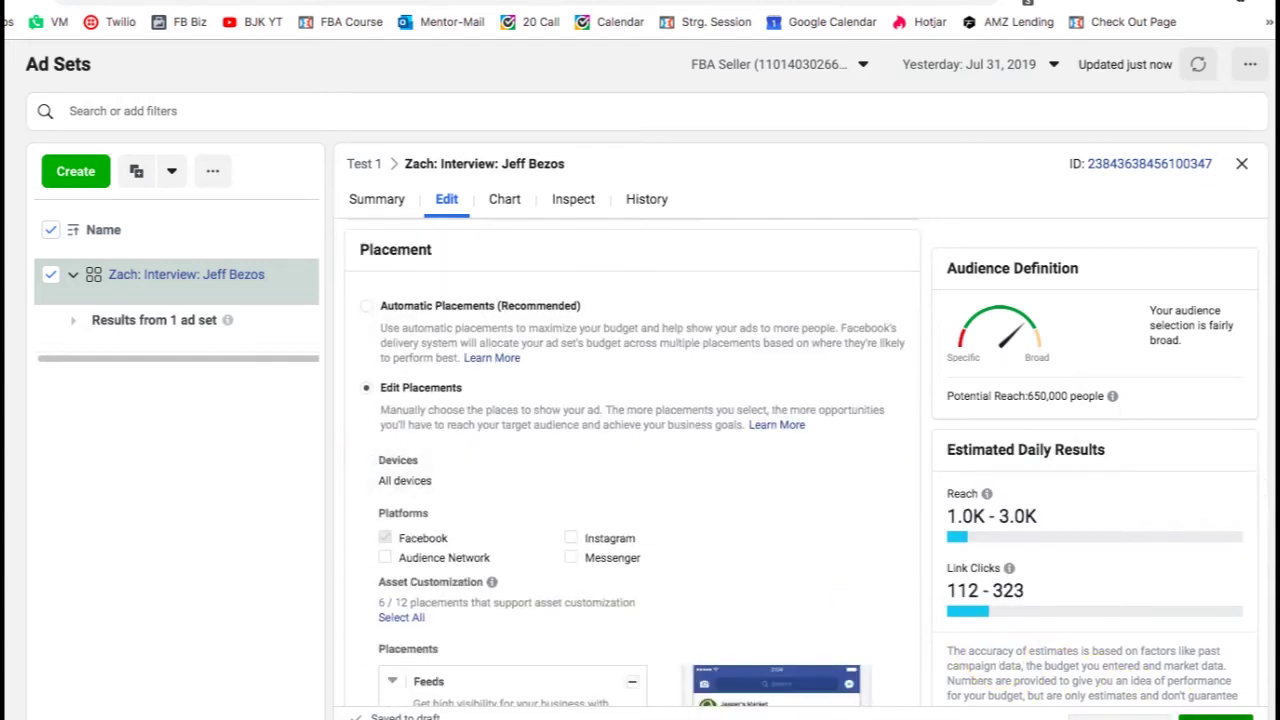
left_click(1212, 716)
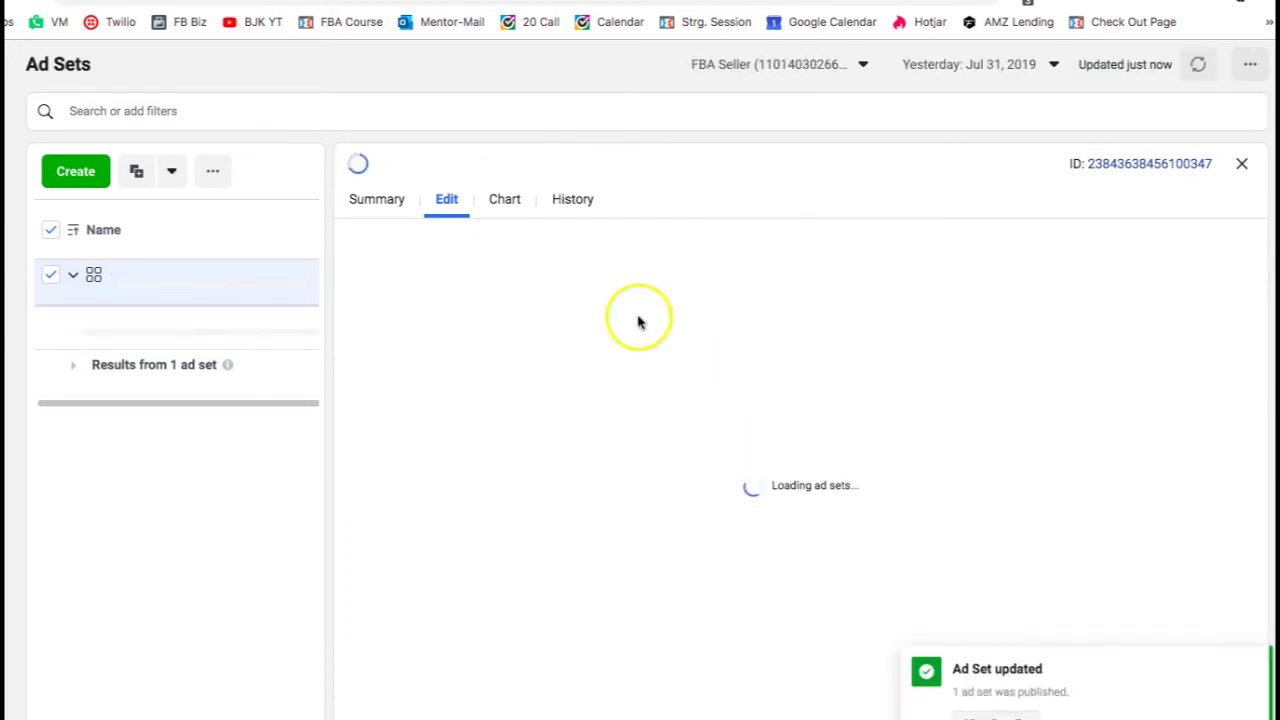
left_click(1240, 163)
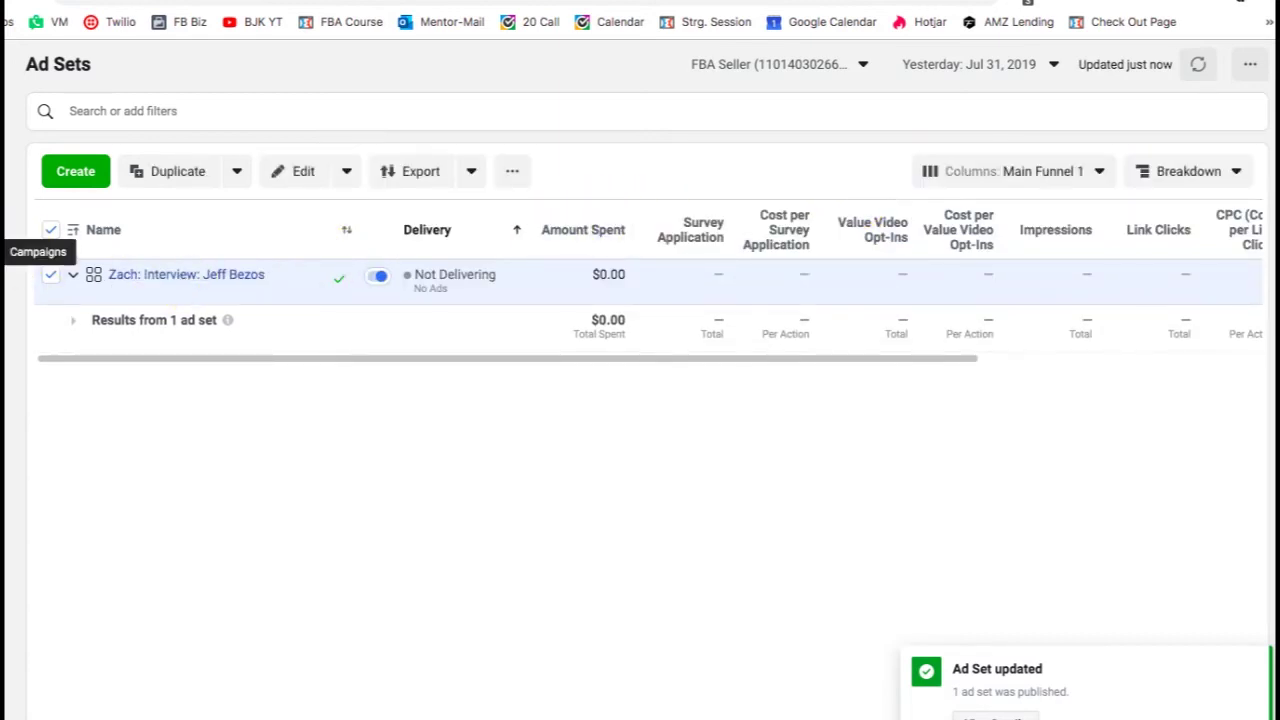
- Return to the campaigns list and open the ads of Test 1's Jeff Bezos interview ad set
mouse_move(37, 253)
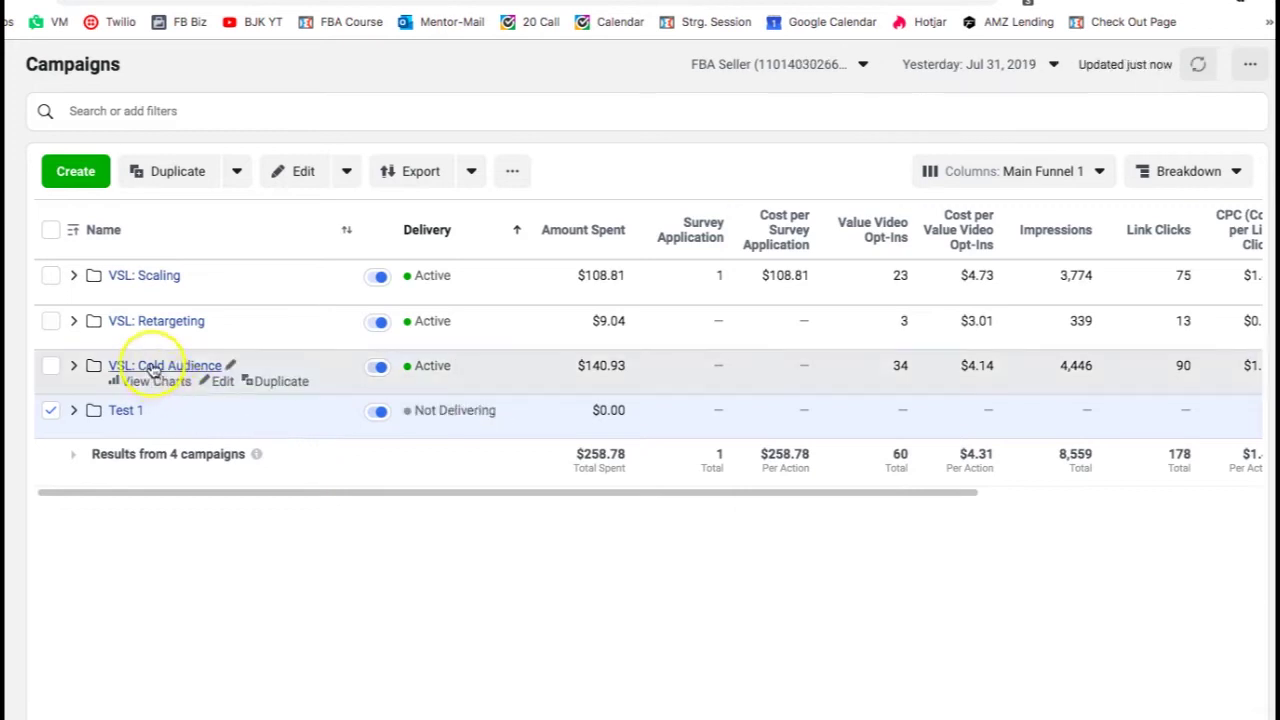
left_click(123, 410)
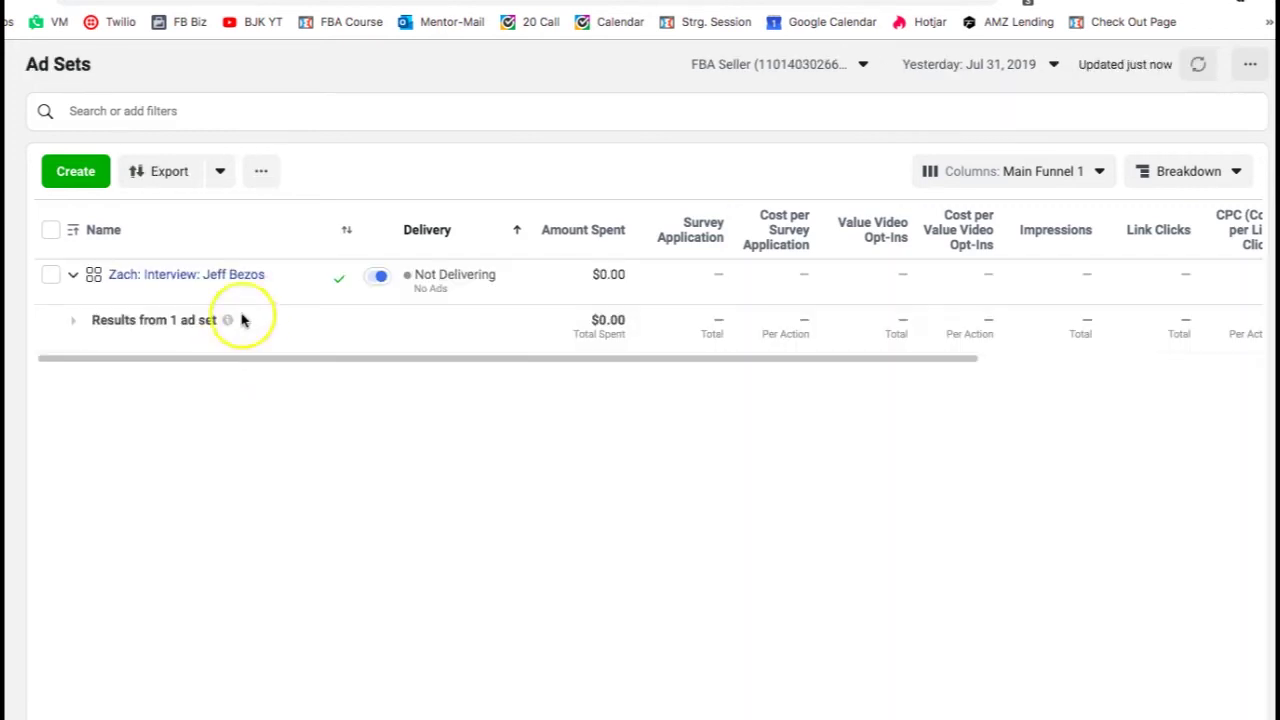
left_click(175, 275)
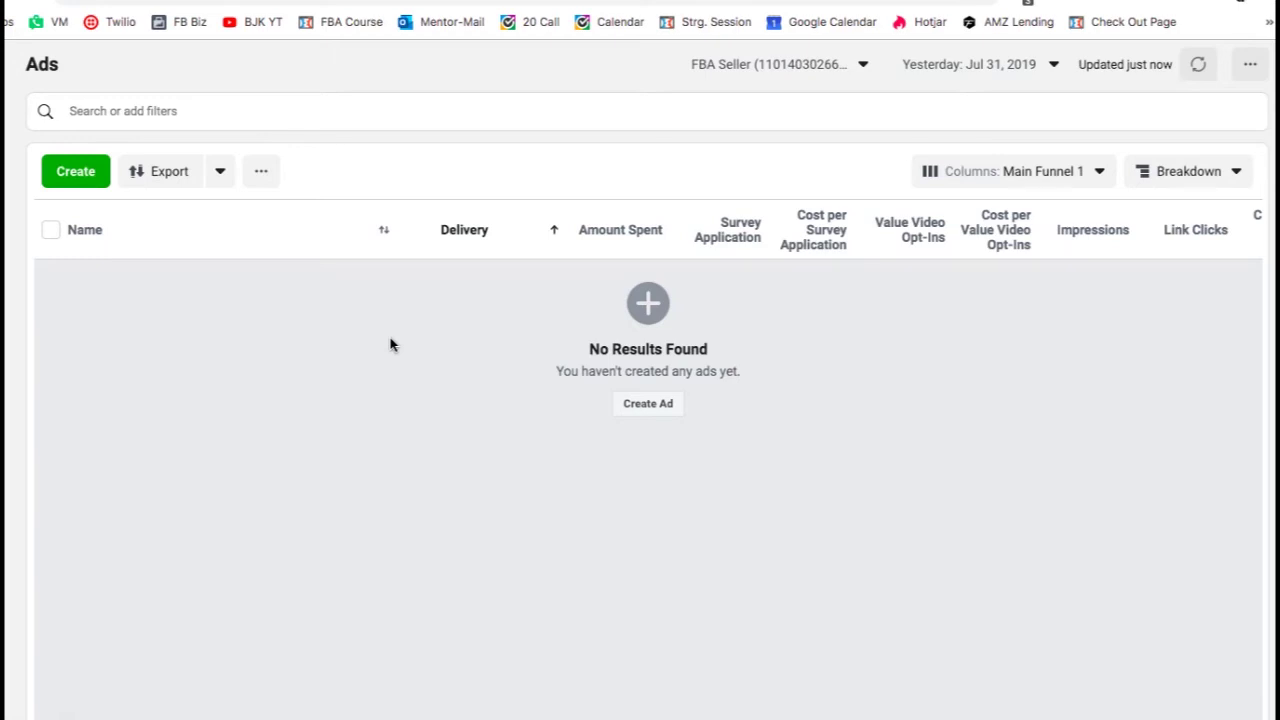
- Create a new ad named Interview in the existing Test 1 campaign and Jeff Bezos ad set, saving it to draft
left_click(88, 181)
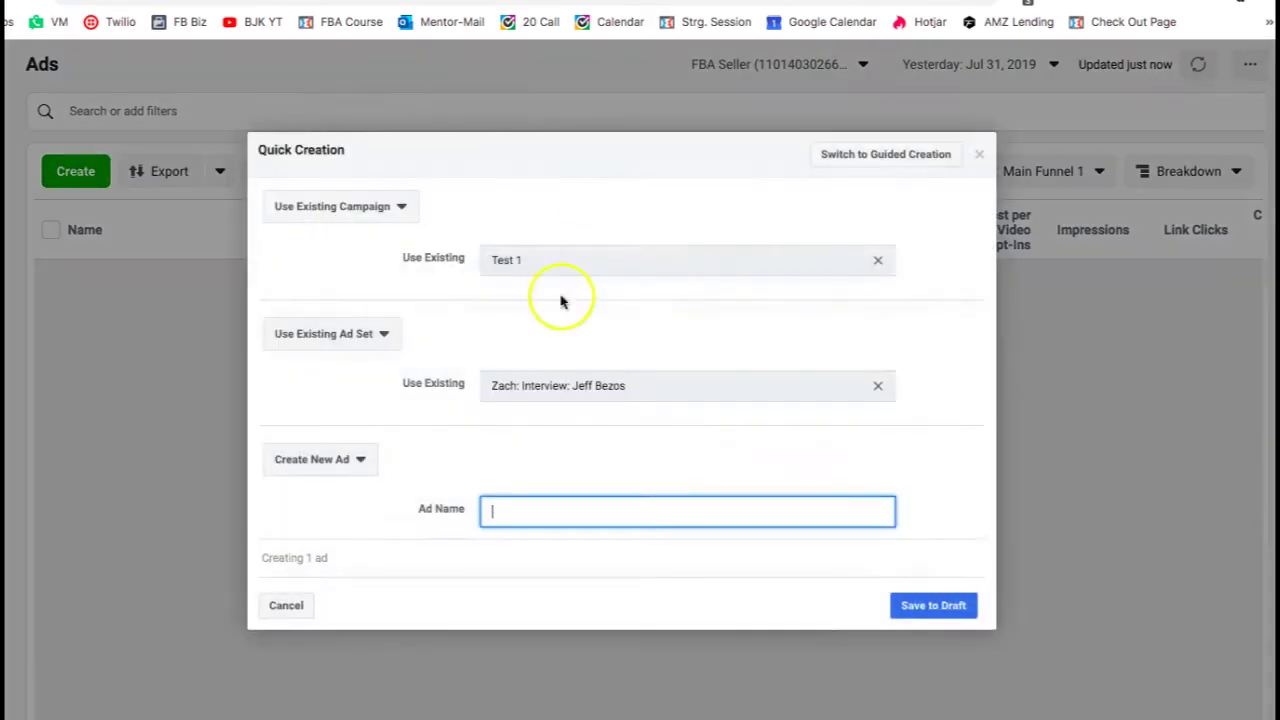
left_click(979, 154)
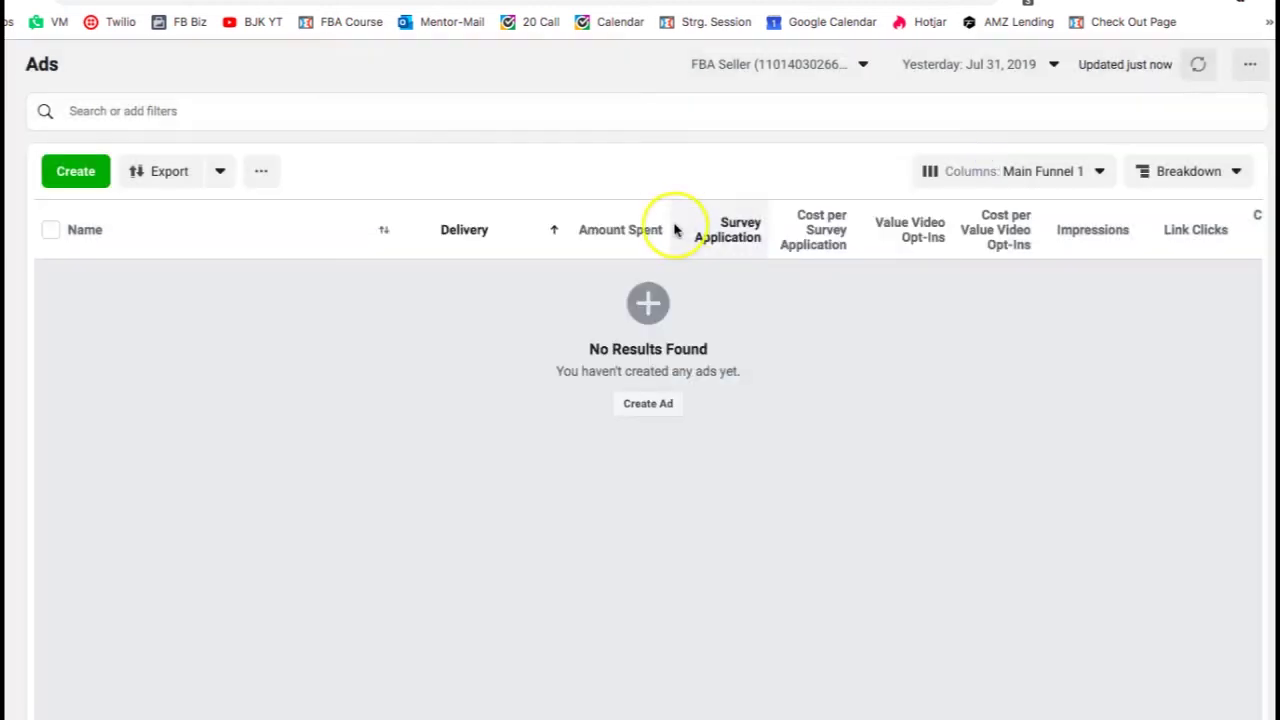
left_click(97, 172)
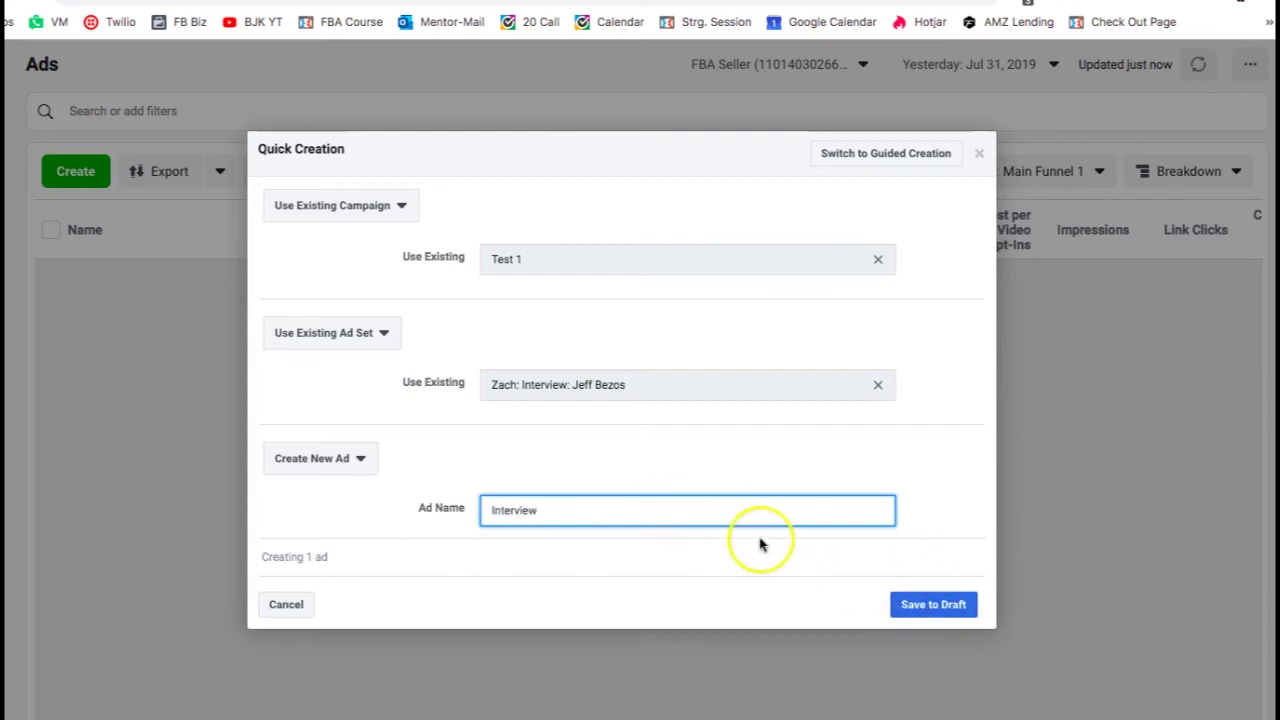
left_click(924, 606)
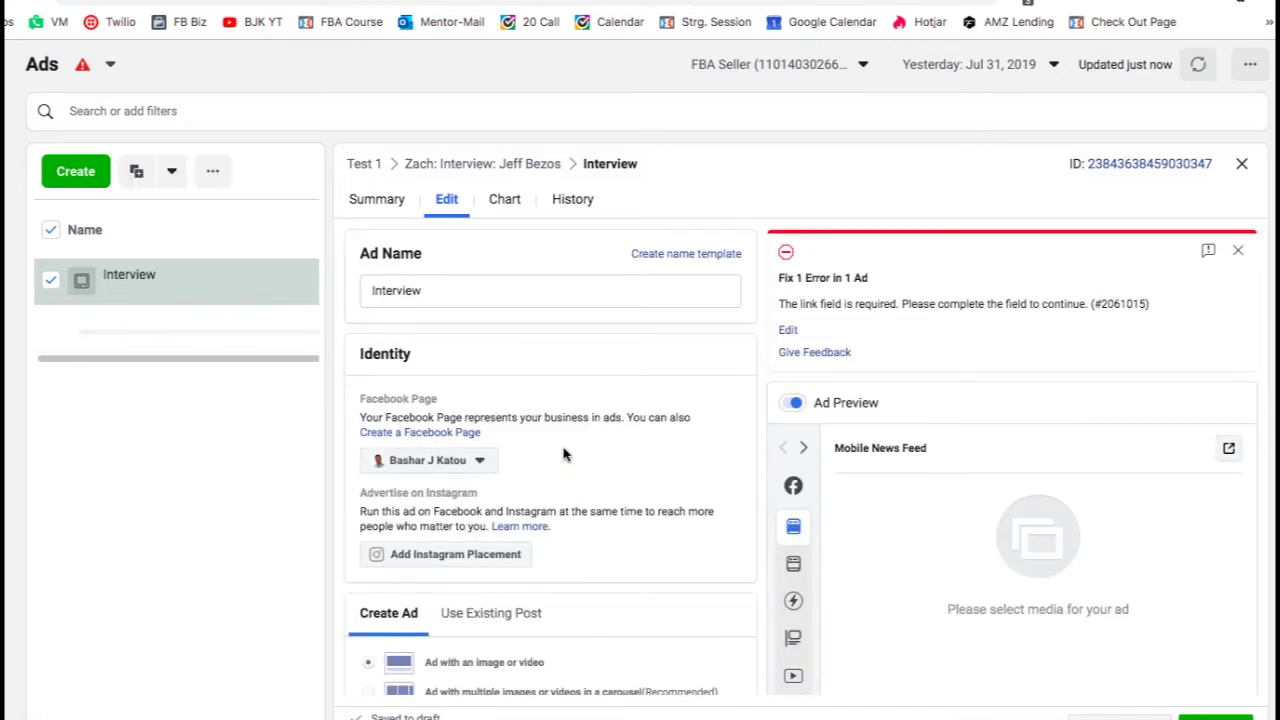
- Set the Interview ad's media type to Video / Slideshow and choose the "Bought 85k Boat" video from the account's assets
left_click(541, 468)
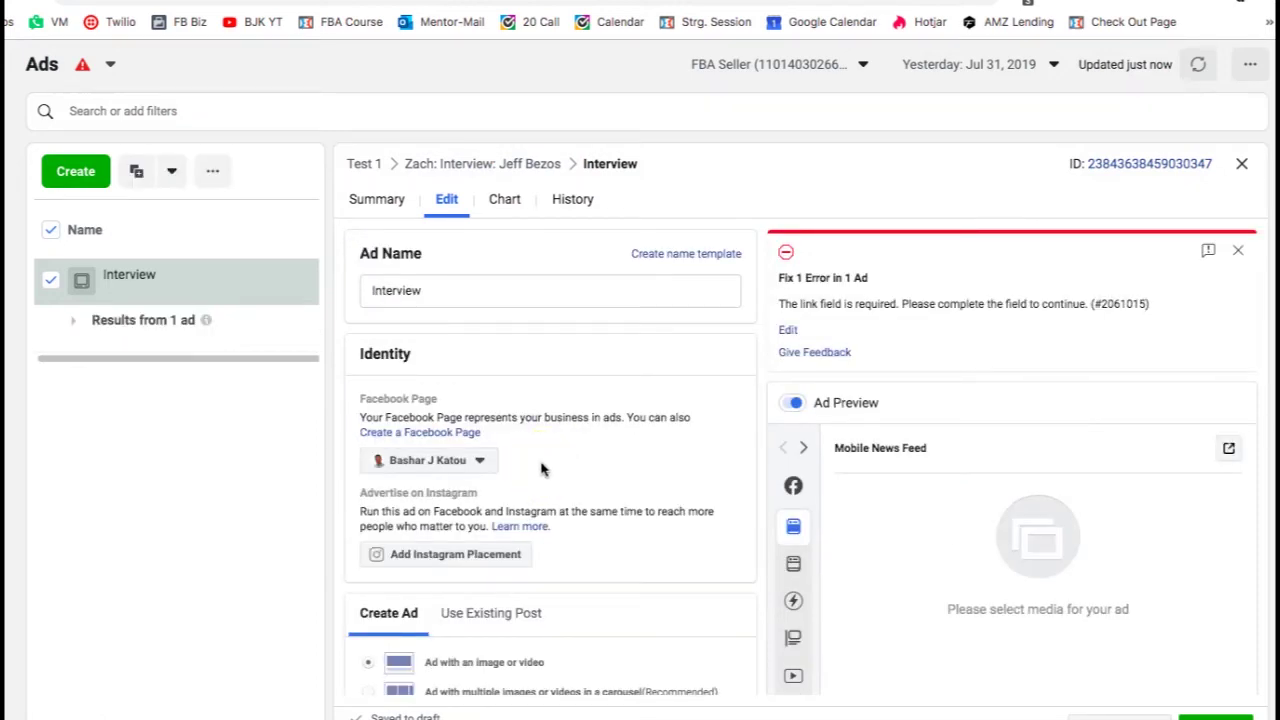
scroll(541, 468, "down", 5)
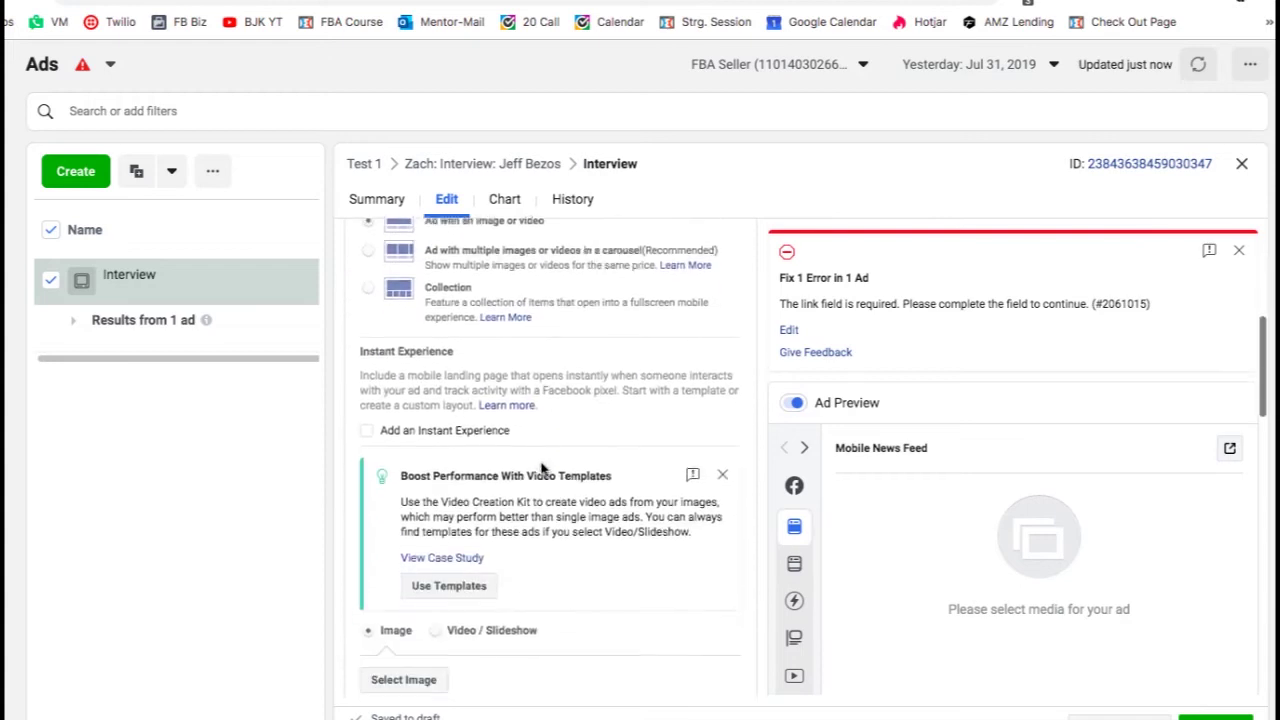
scroll(541, 468, "down", 2)
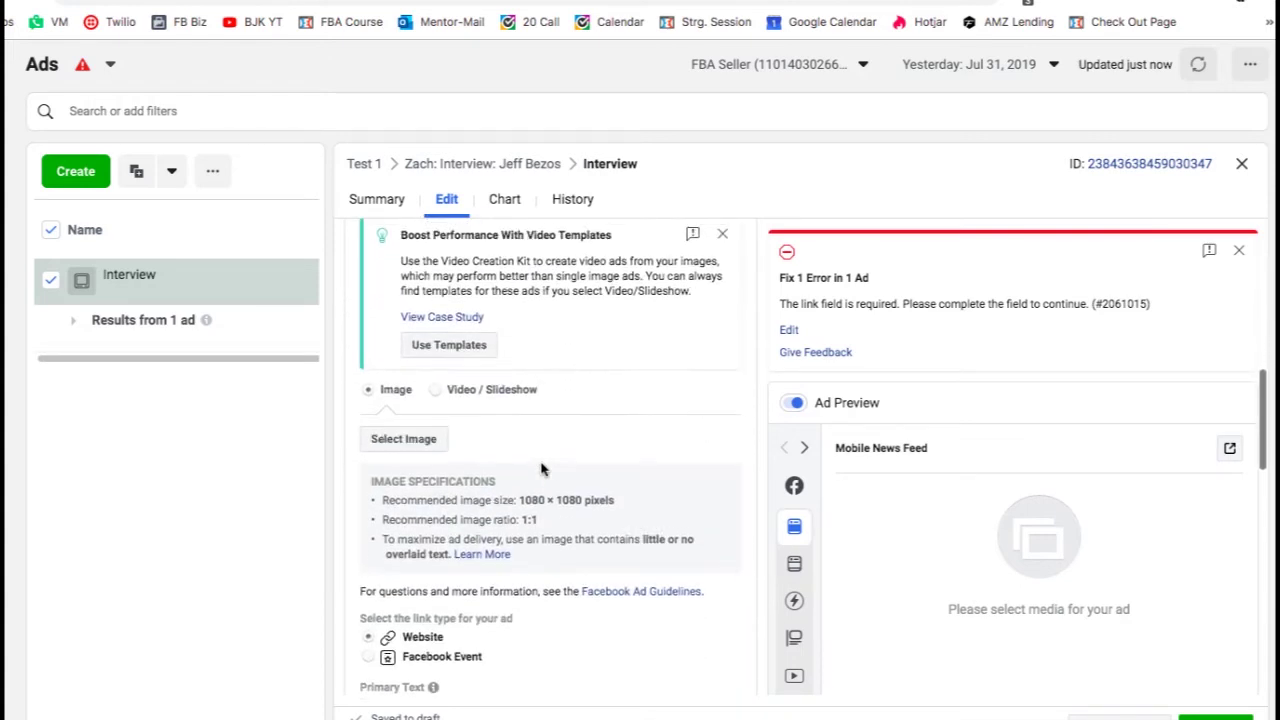
left_click(416, 393)
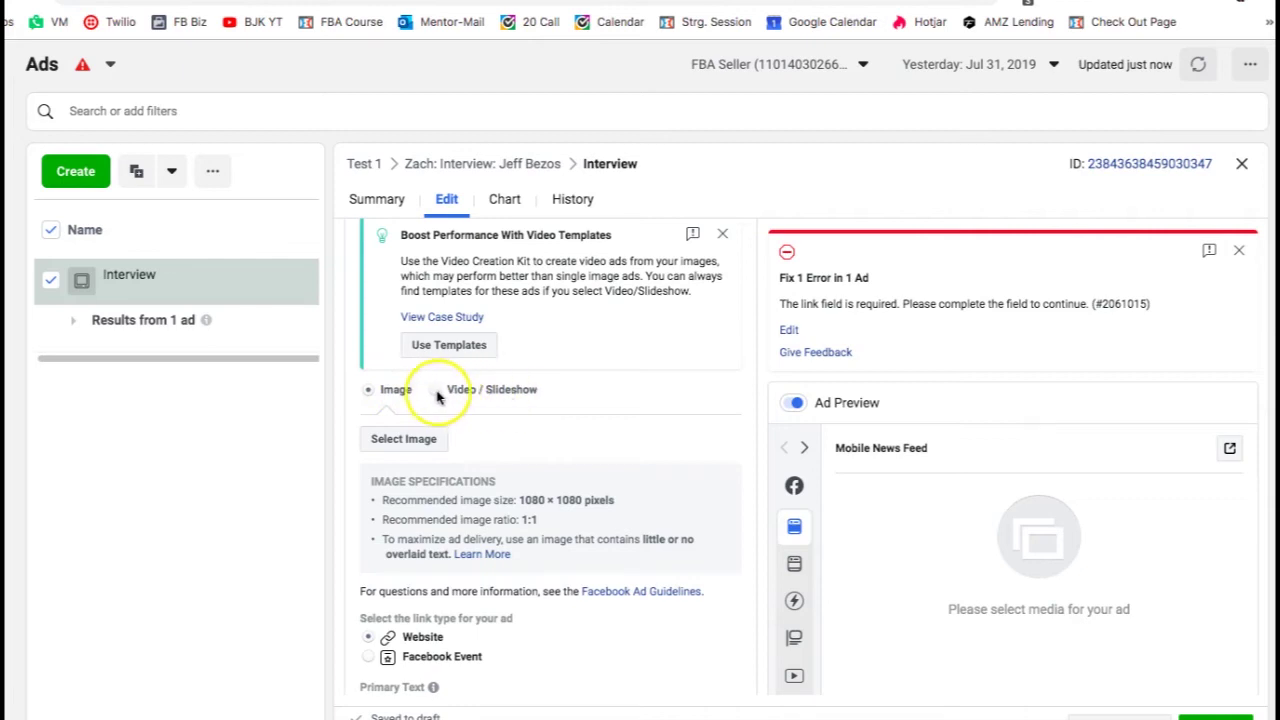
left_click(436, 390)
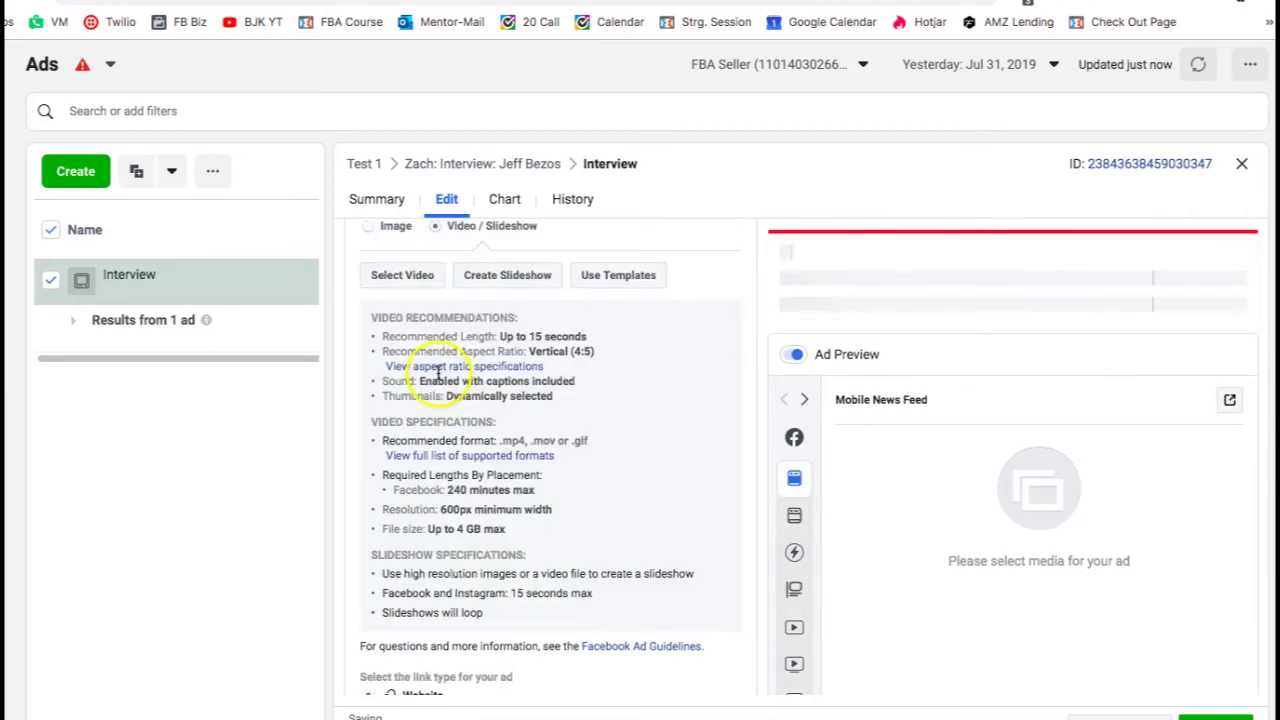
left_click(405, 432)
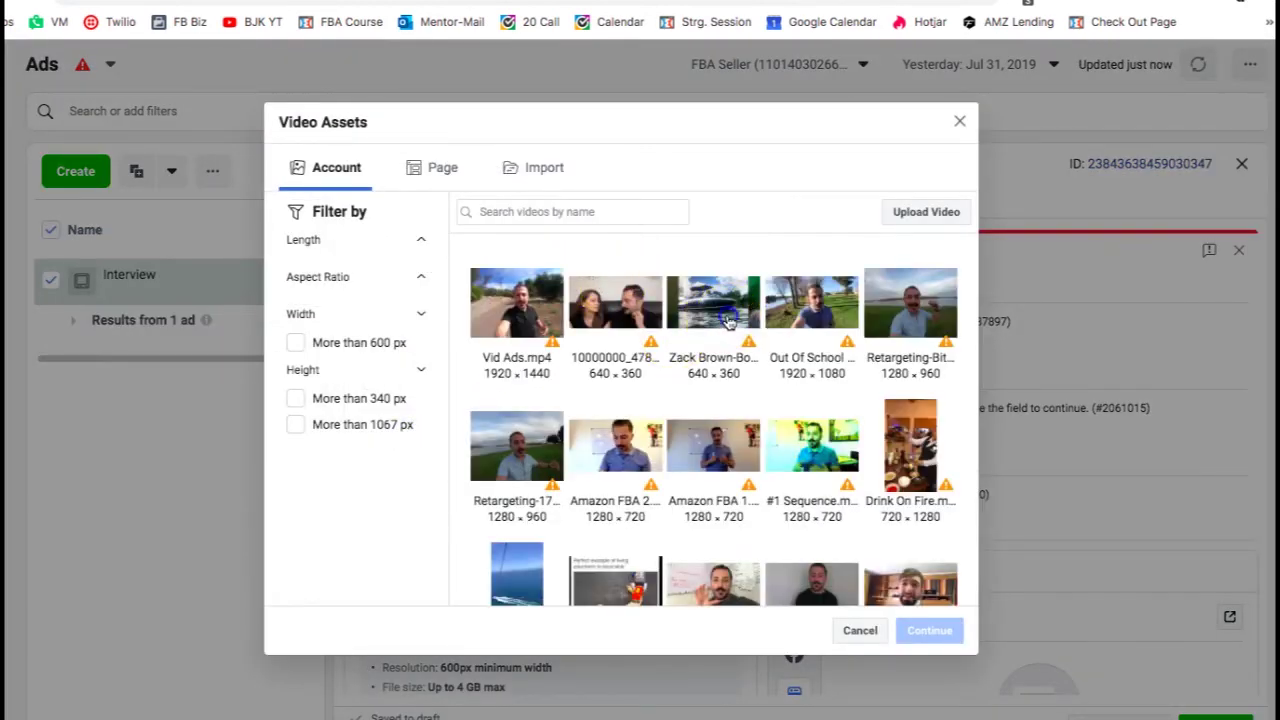
left_click(729, 318)
scroll(784, 416, "down", 8)
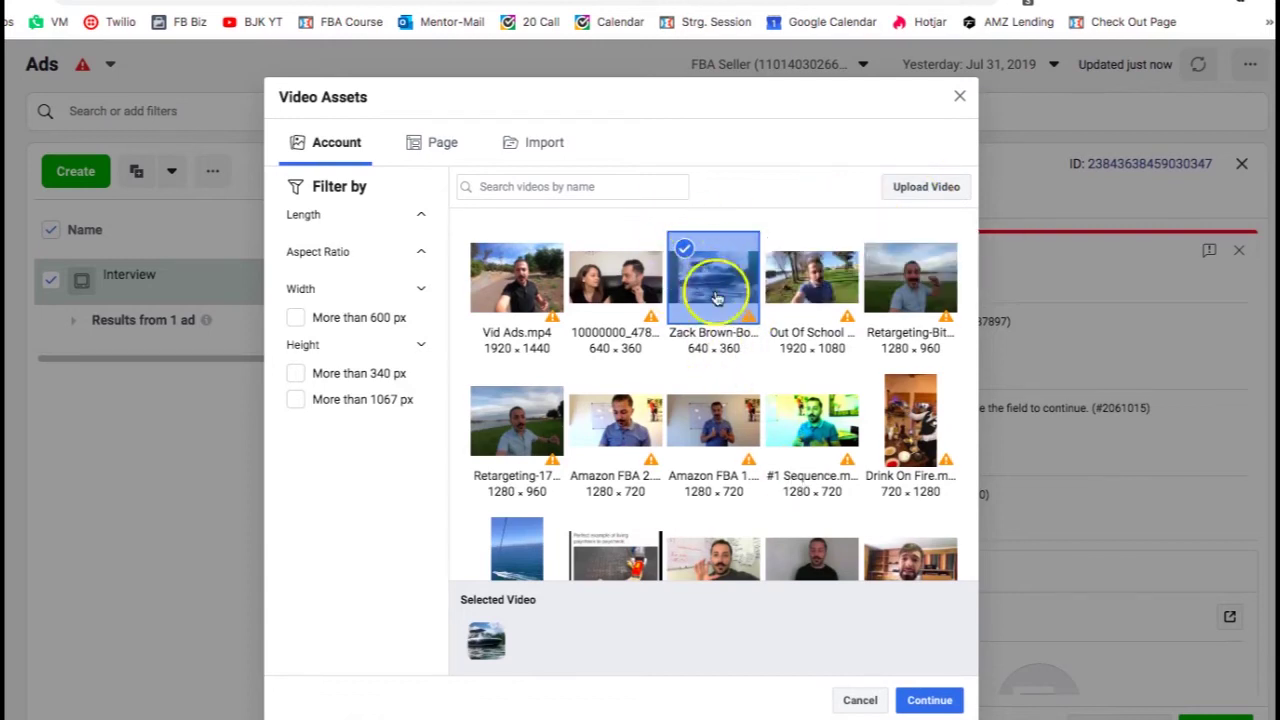
left_click(929, 702)
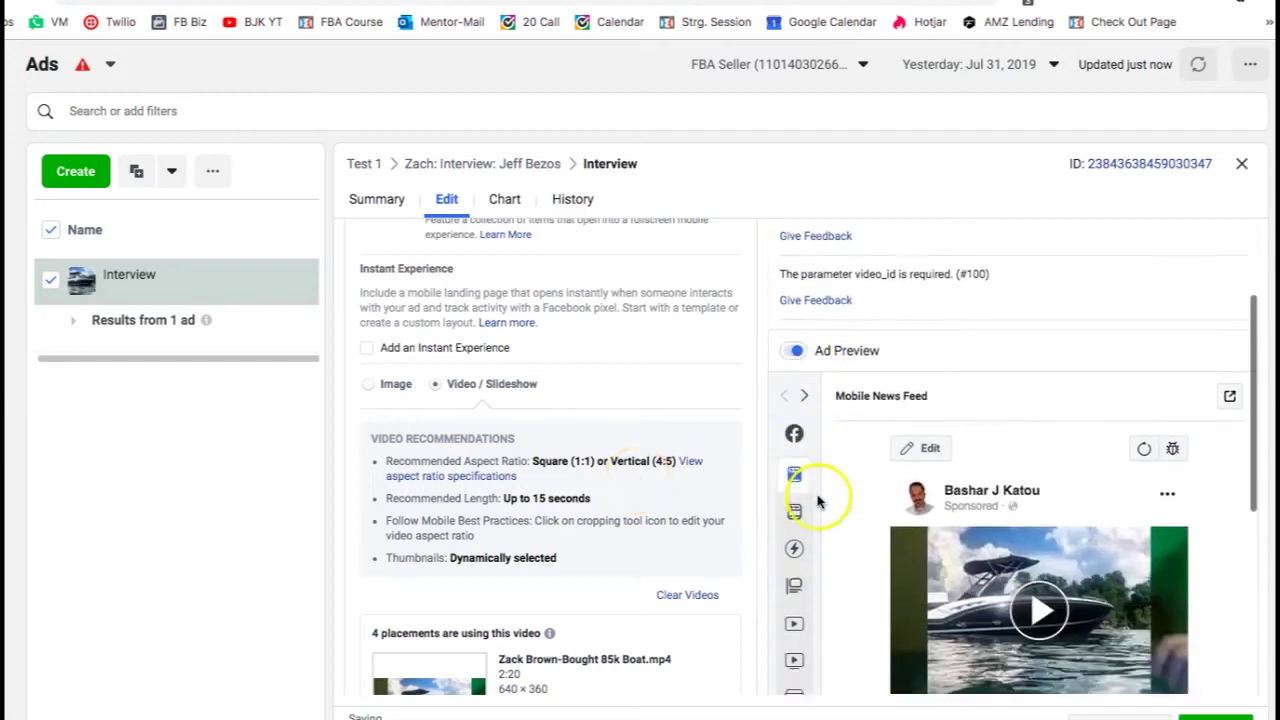
- Play the video in the Mobile News Feed ad preview and switch the preview to Desktop News Feed
left_click(1042, 592)
scroll(1003, 495, "down", 2)
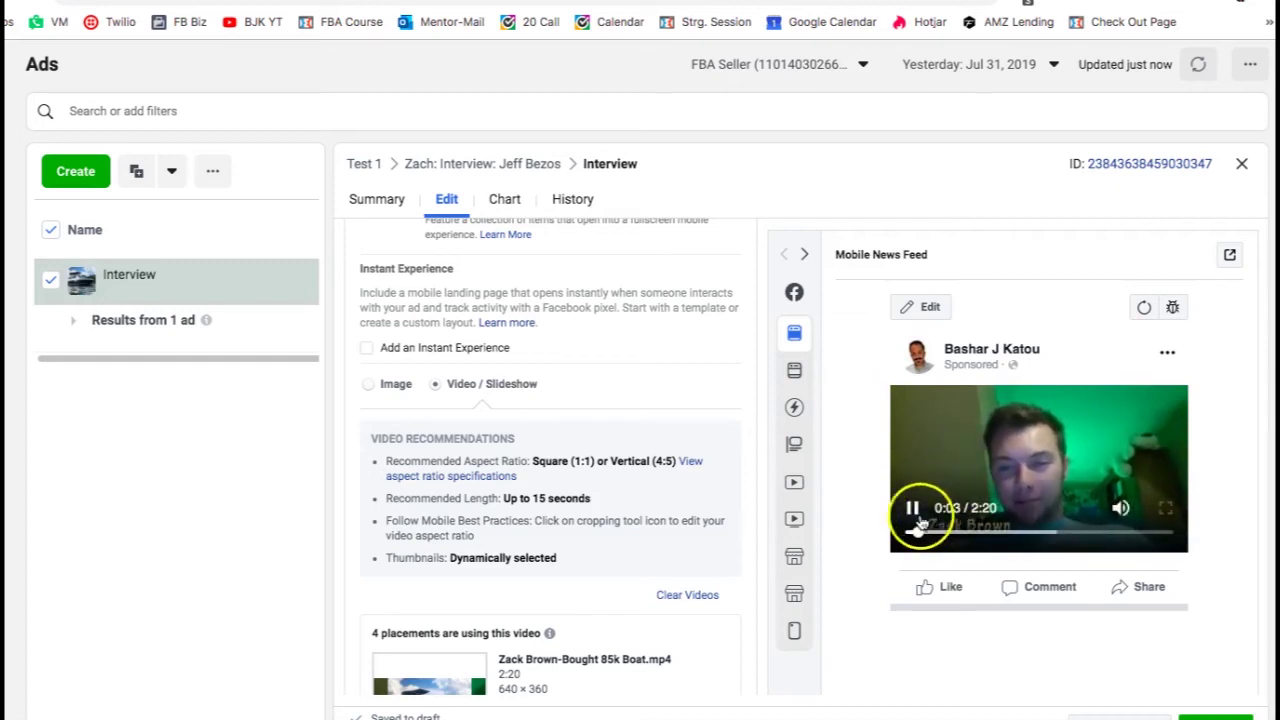
mouse_move(797, 338)
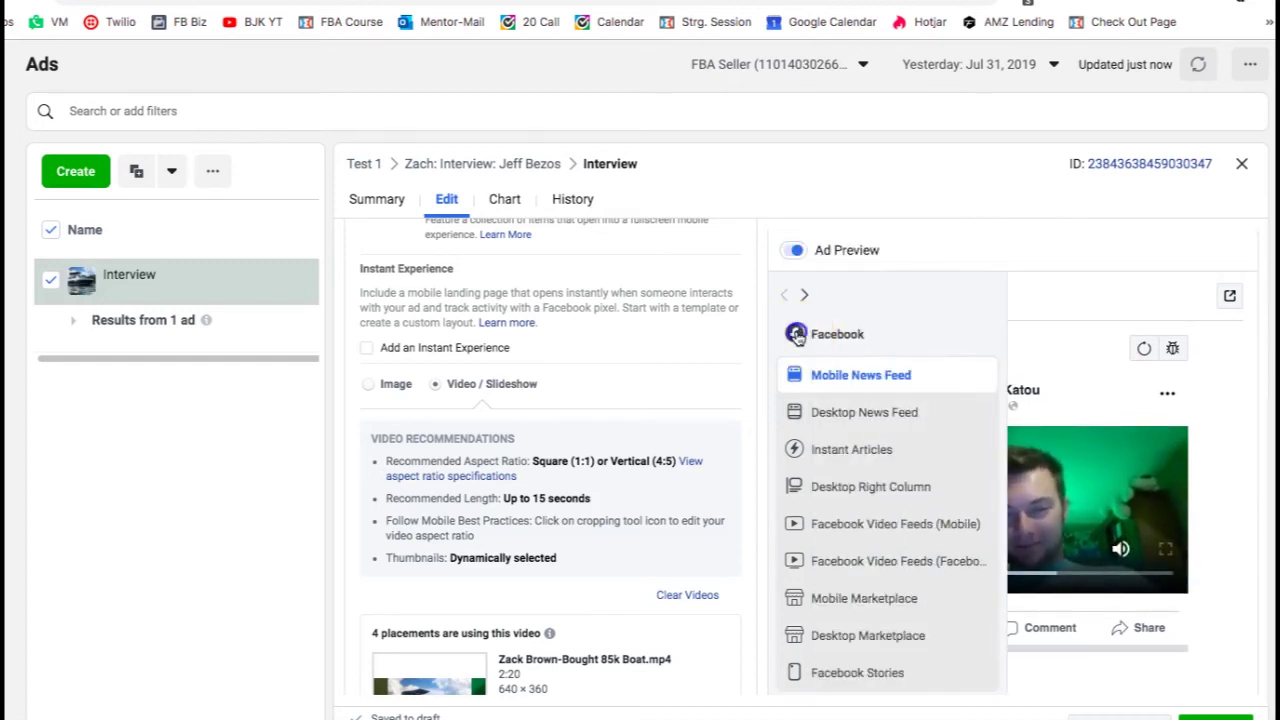
left_click(797, 422)
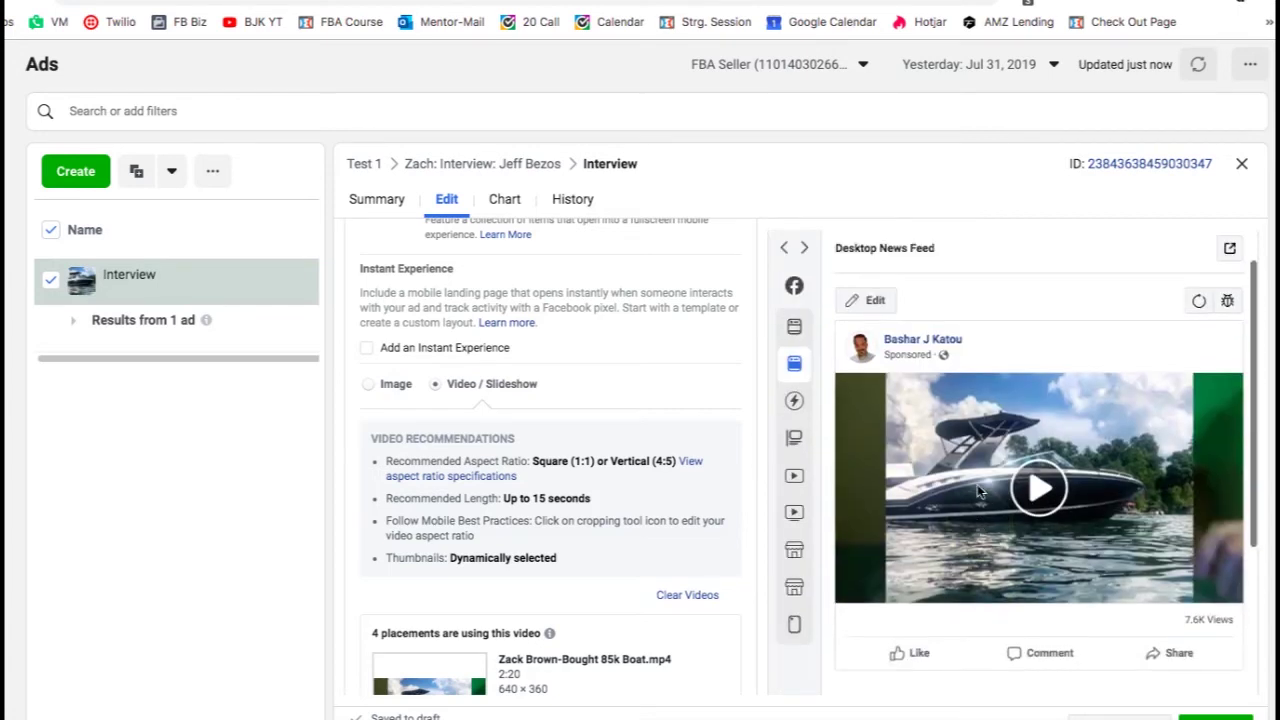
scroll(551, 343, "up", 1)
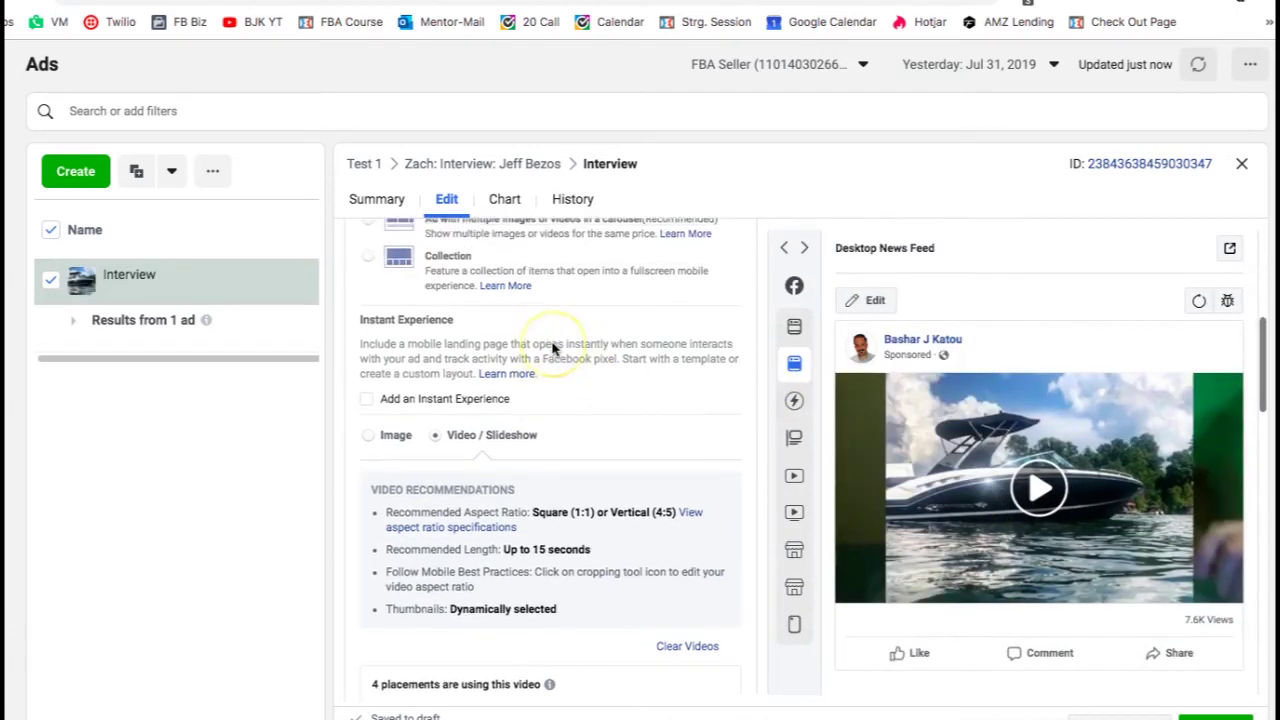
- In the published Facebook post, close the open chats and copy the full post text from its opening line through the final training link
scroll(553, 348, "down", 2)
scroll(553, 348, "down", 6)
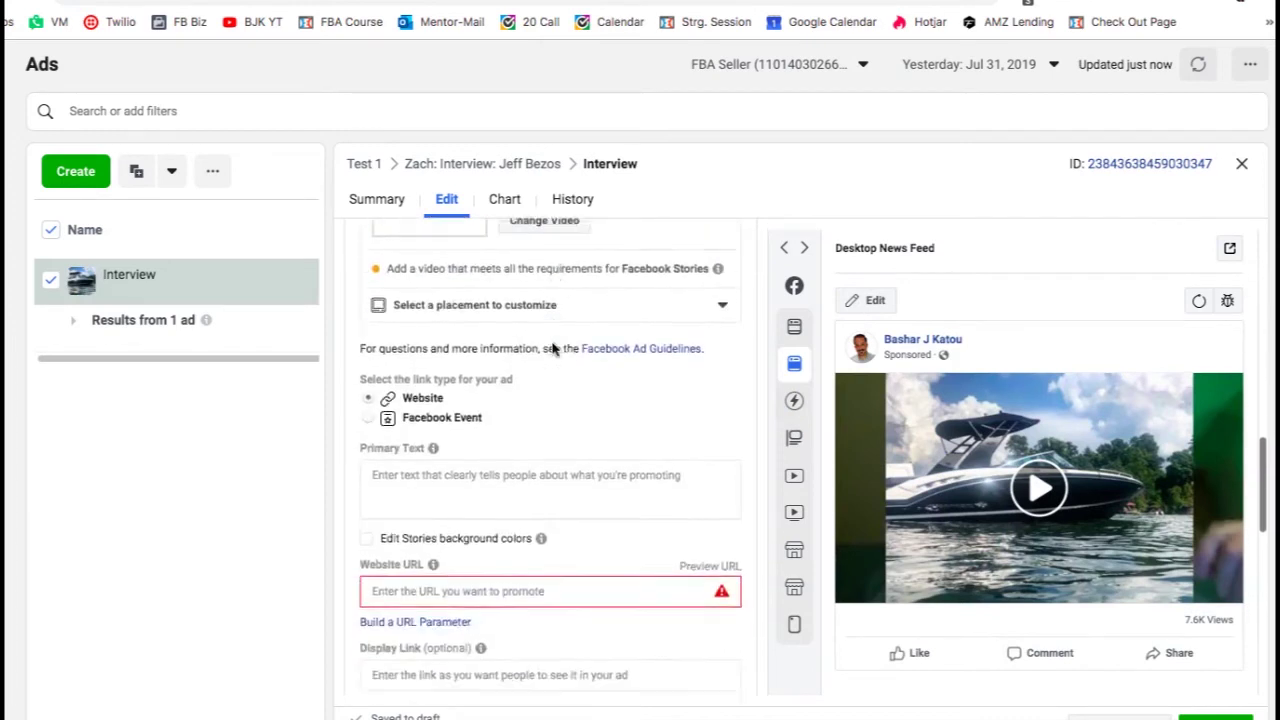
left_click(493, 373)
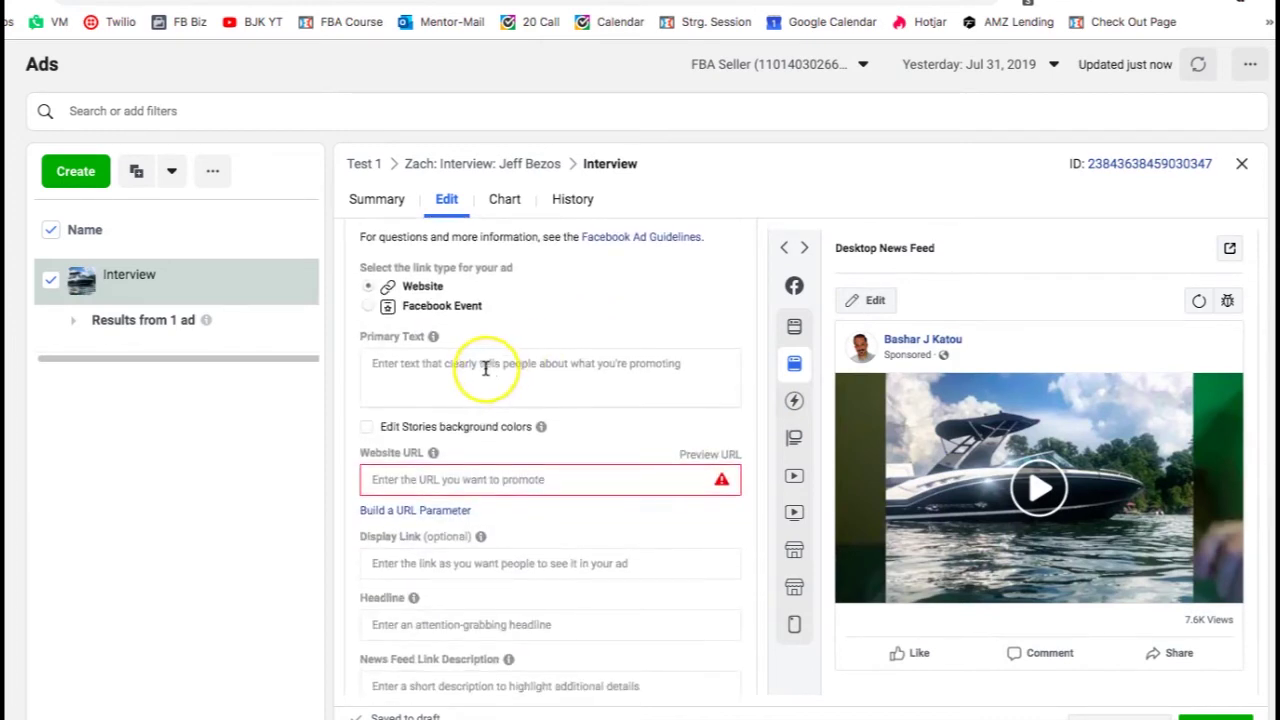
left_click(483, 367)
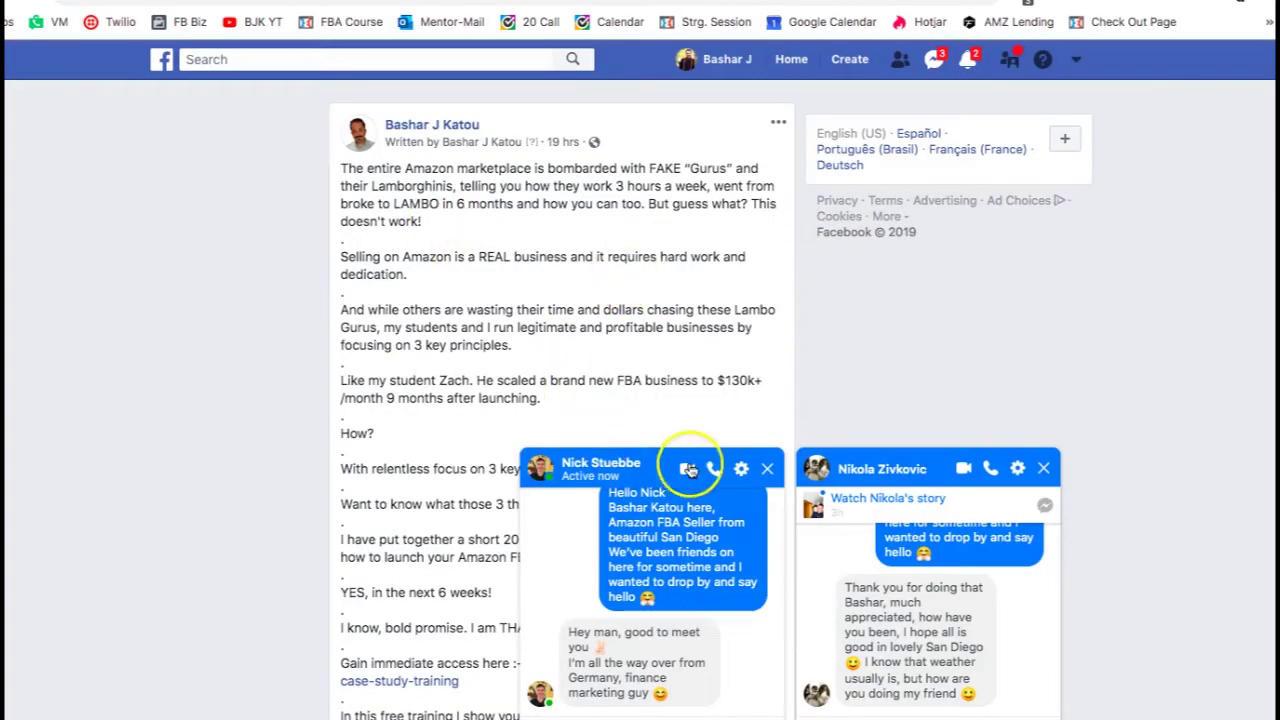
left_click(772, 469)
left_click(1043, 468)
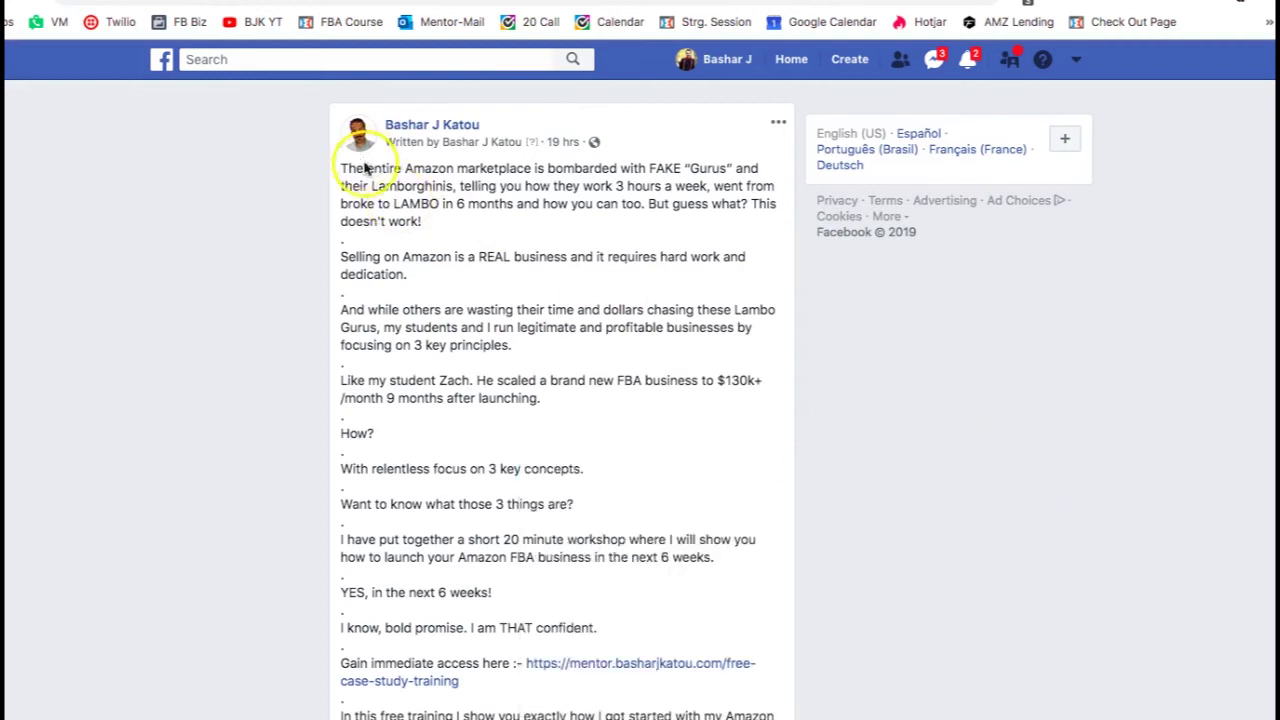
scroll(411, 355, "down", 4)
scroll(410, 385, "up", 1)
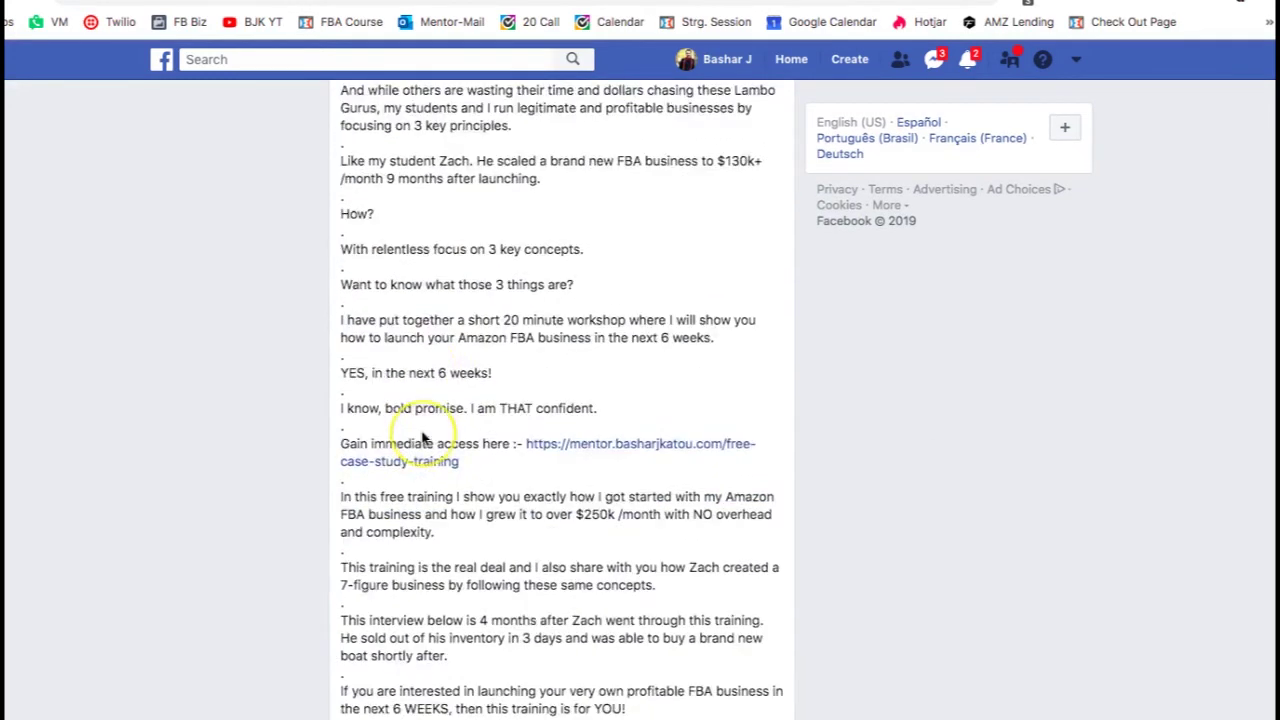
scroll(410, 400, "down", 5)
scroll(422, 437, "up", 1)
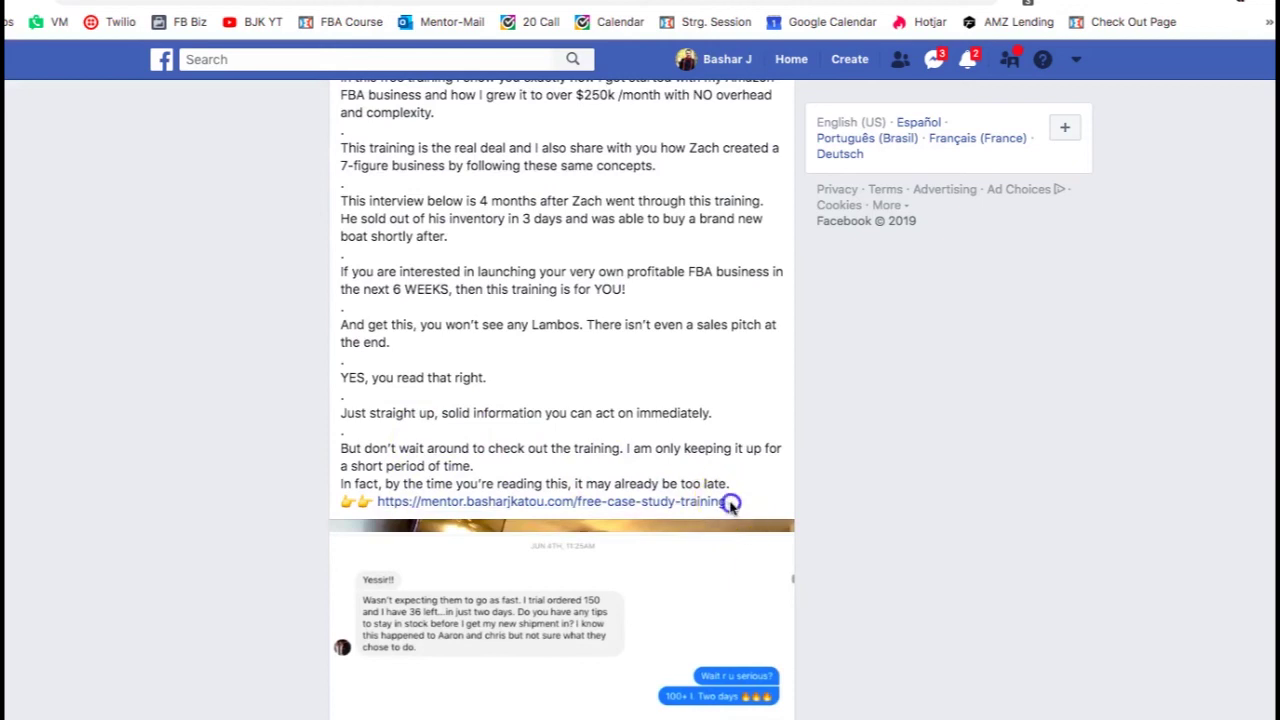
left_click_drag(729, 500, 340, 172)
scroll(477, 270, "up", 6)
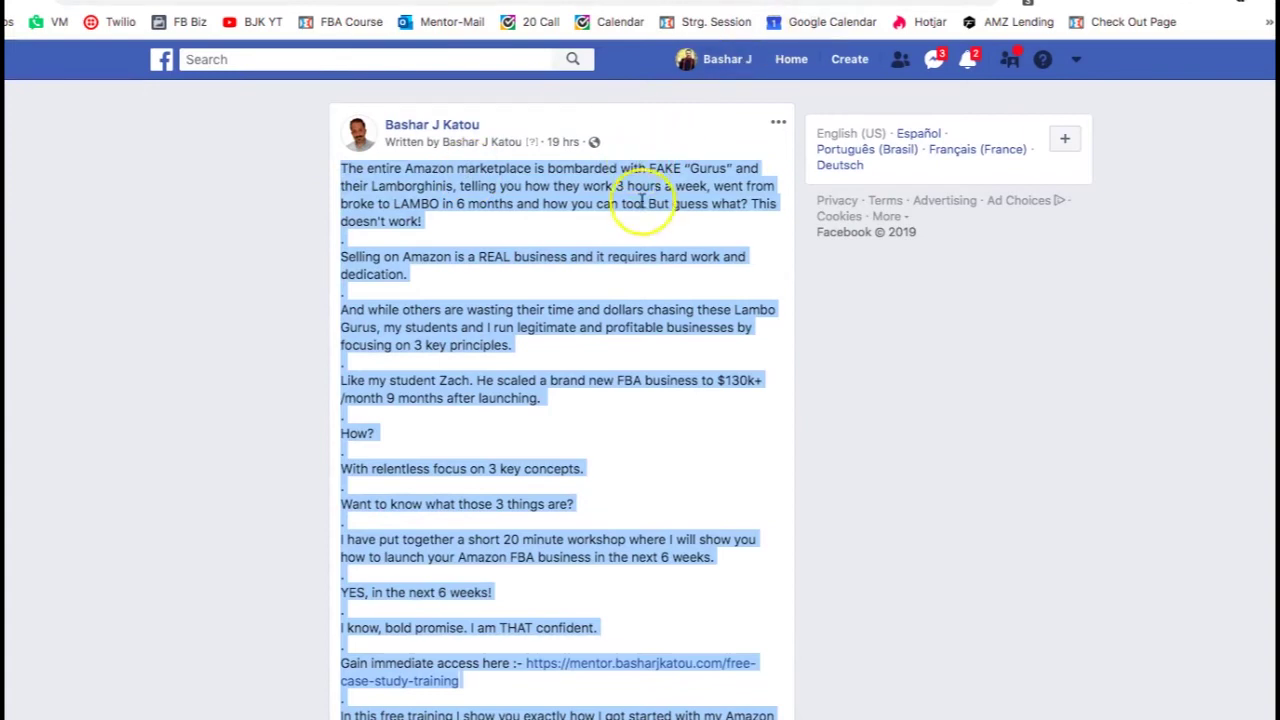
- Return to the Interview ad, paste the copied post text as its primary text and check it in the preview
key("ctrl+Tab")
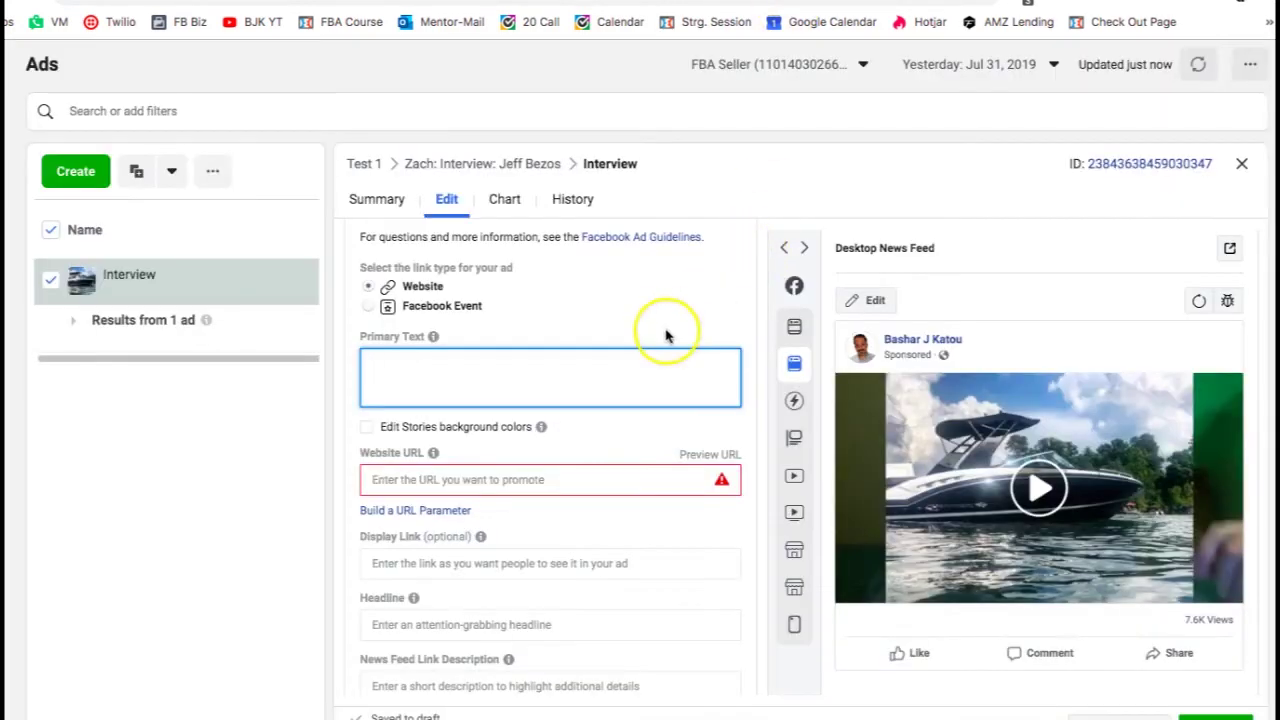
left_click(543, 363)
key("ctrl+v")
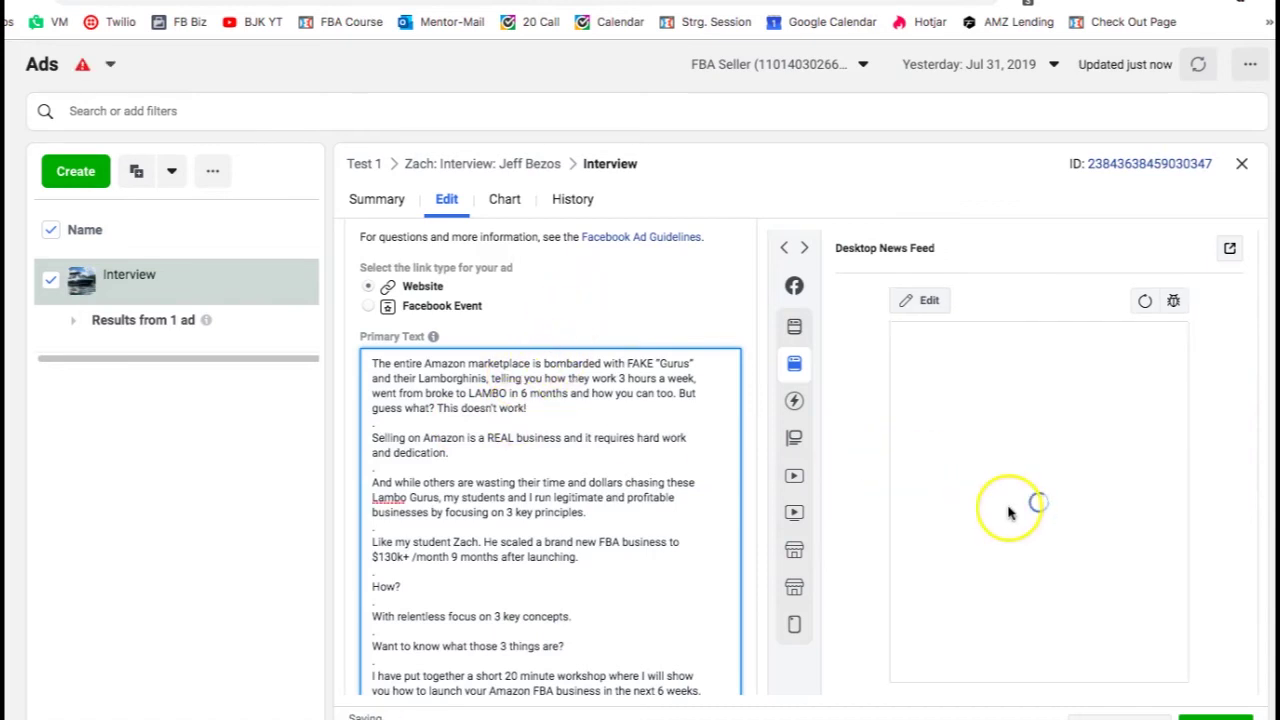
scroll(1003, 503, "down", 1)
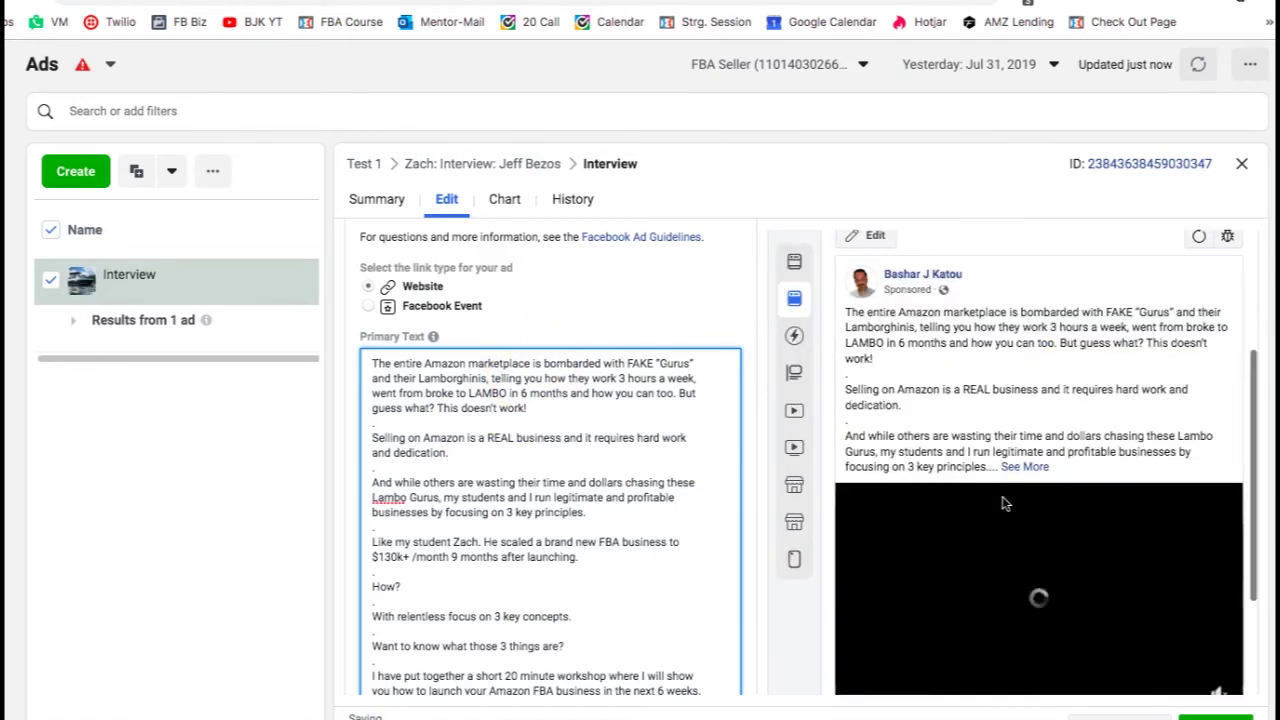
scroll(568, 400, "down", 2)
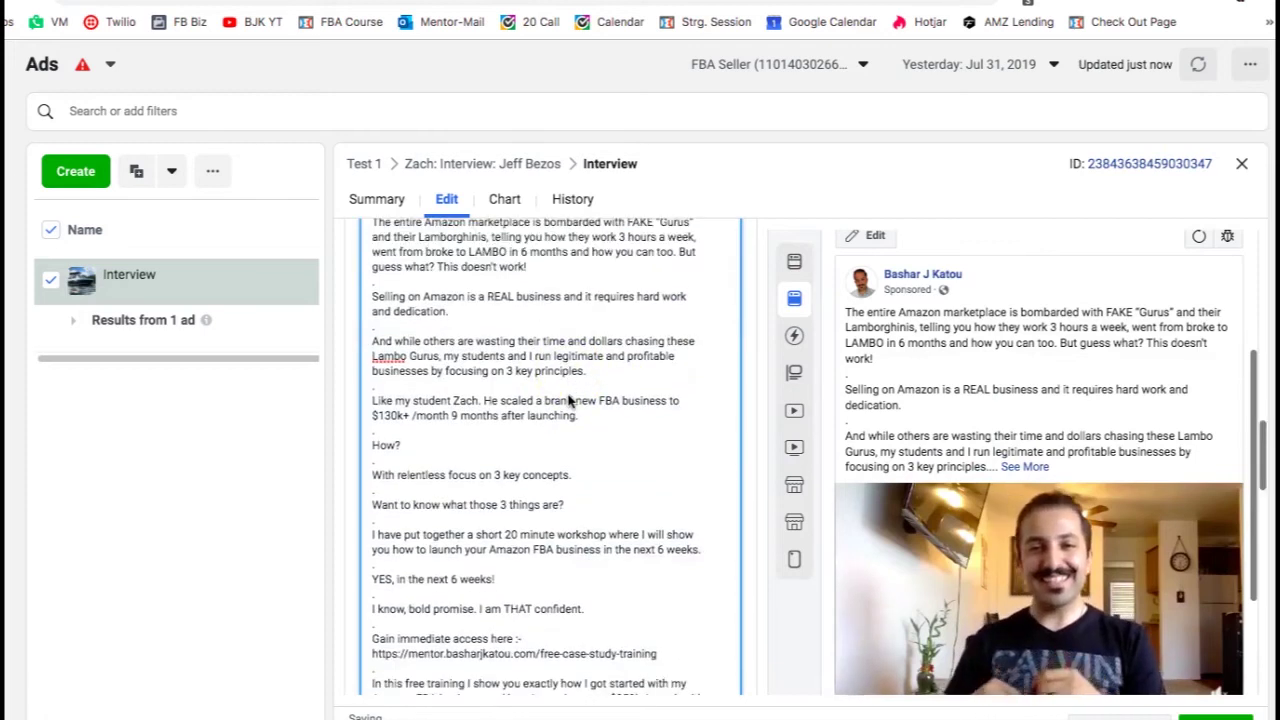
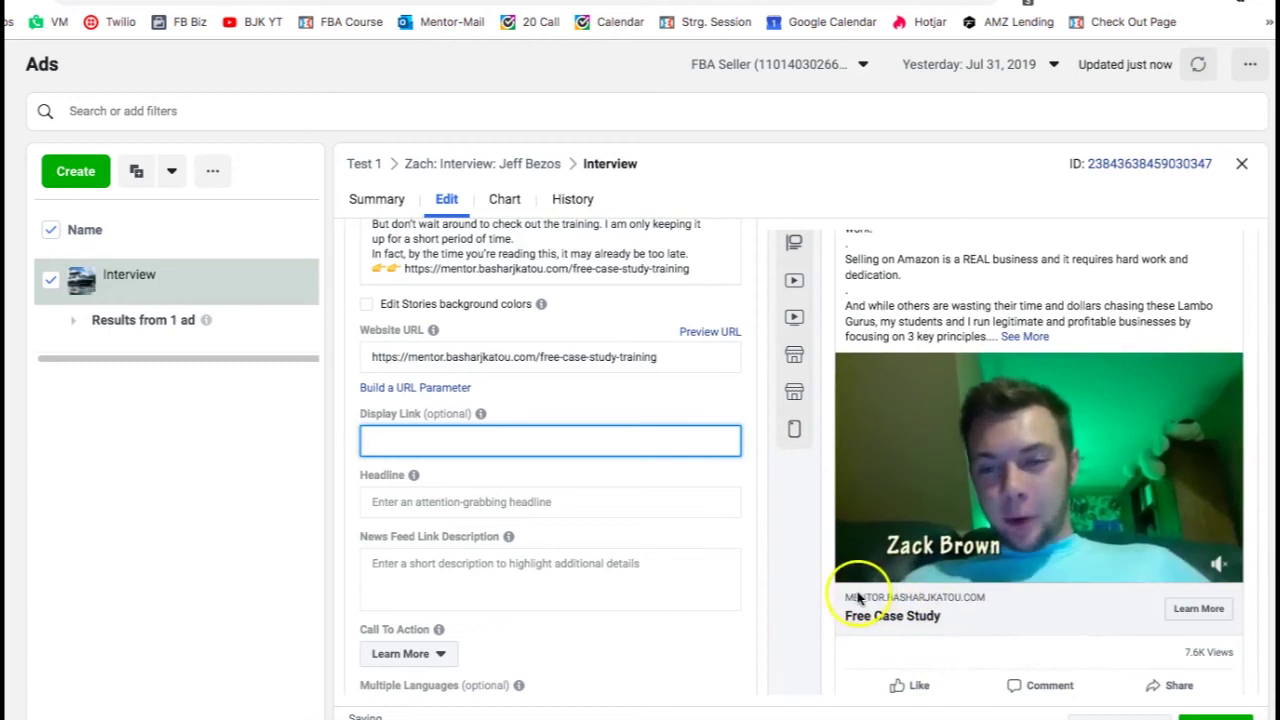
- Set the ad's display link to basharjkatou.com and its headline to "How Zach Now Earns 130k+/mo 9Months After Launching His FBA Biz"
type("rjkatou.com")
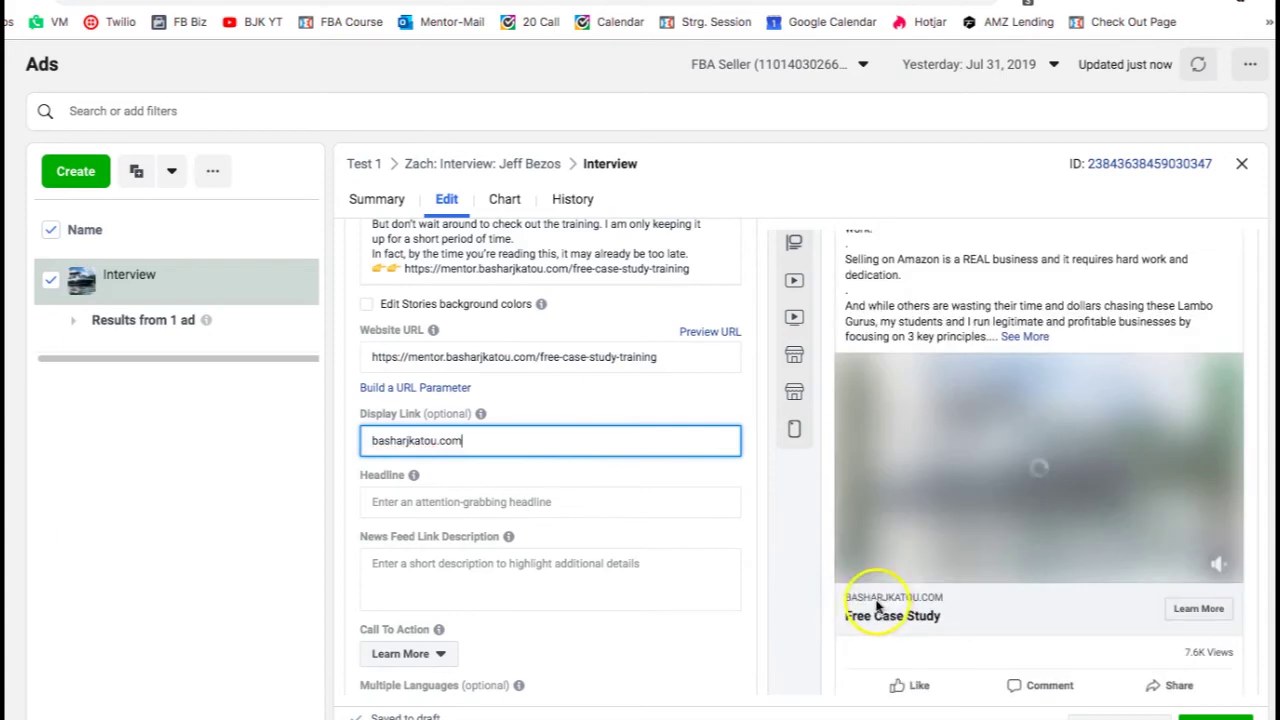
left_click(908, 608)
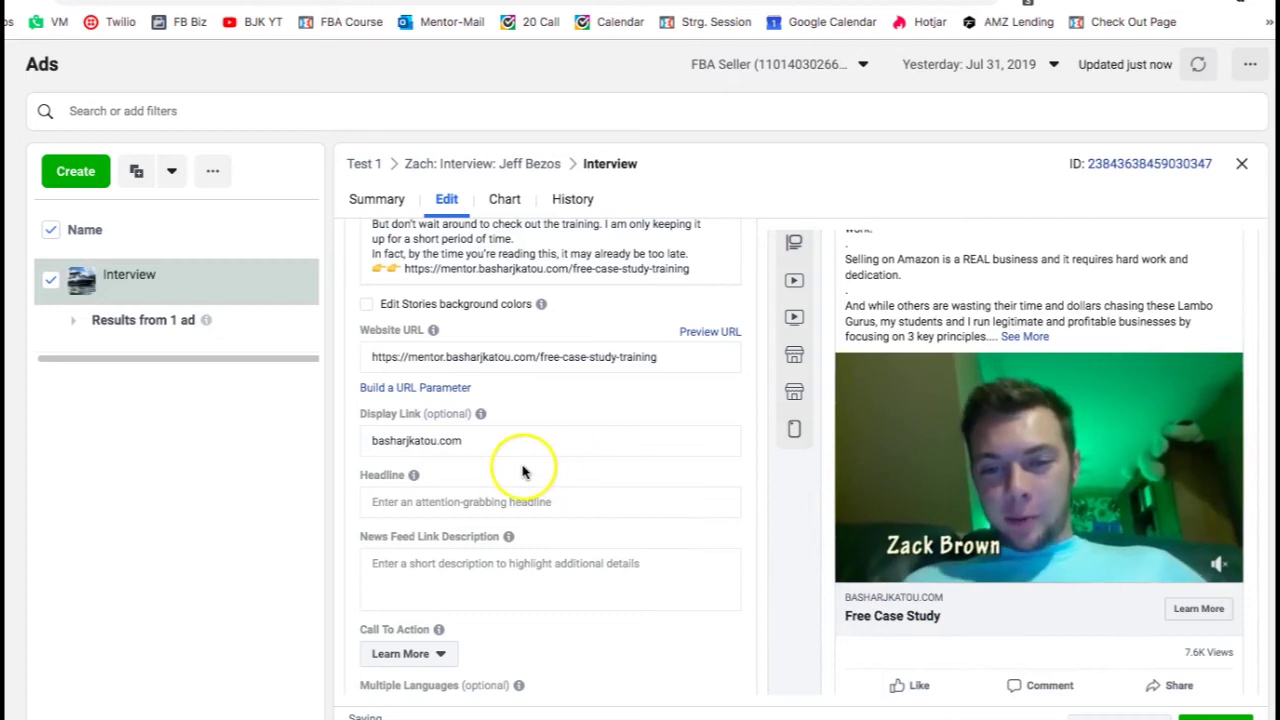
left_click(491, 503)
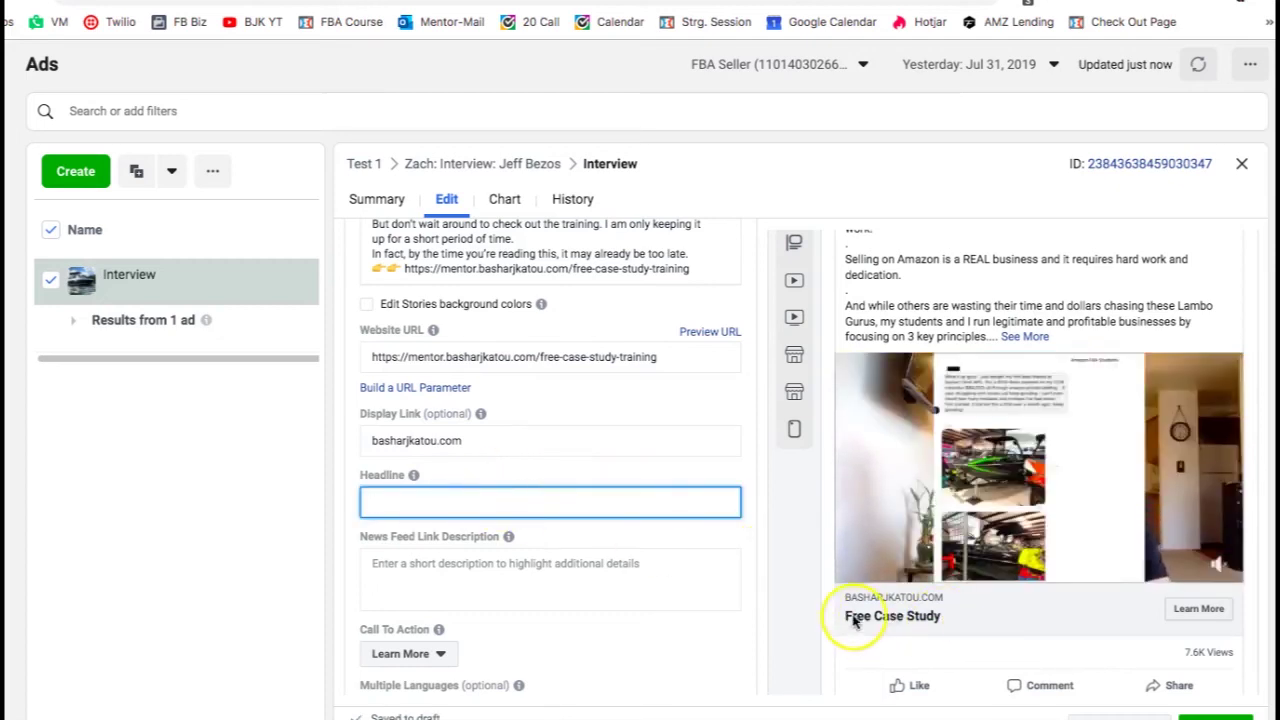
left_click(891, 8)
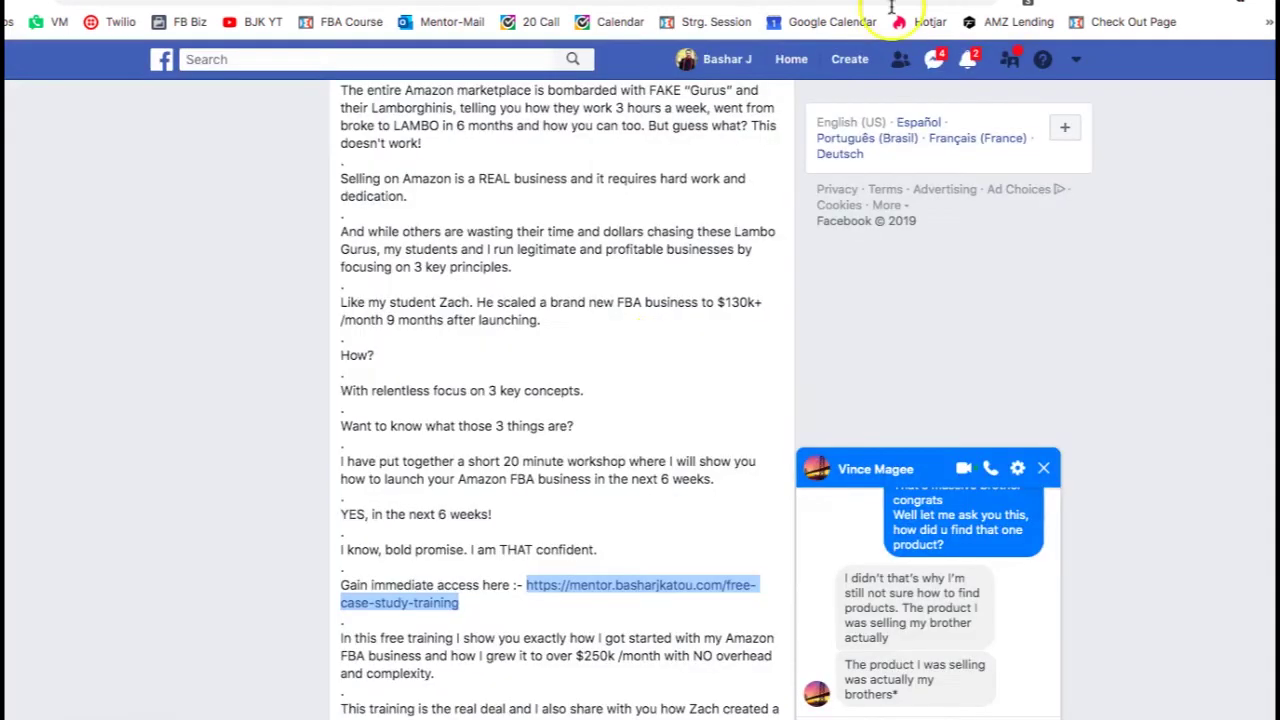
scroll(623, 406, "down", 9)
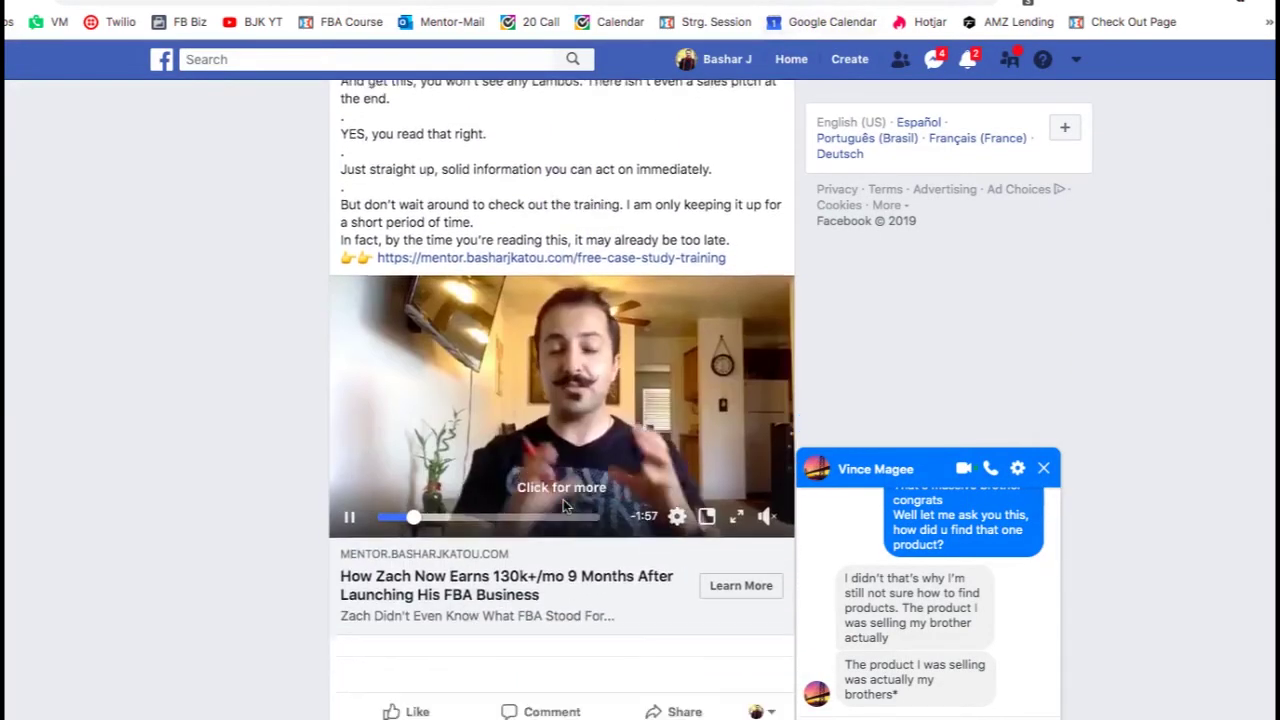
left_click_drag(543, 570, 515, 568)
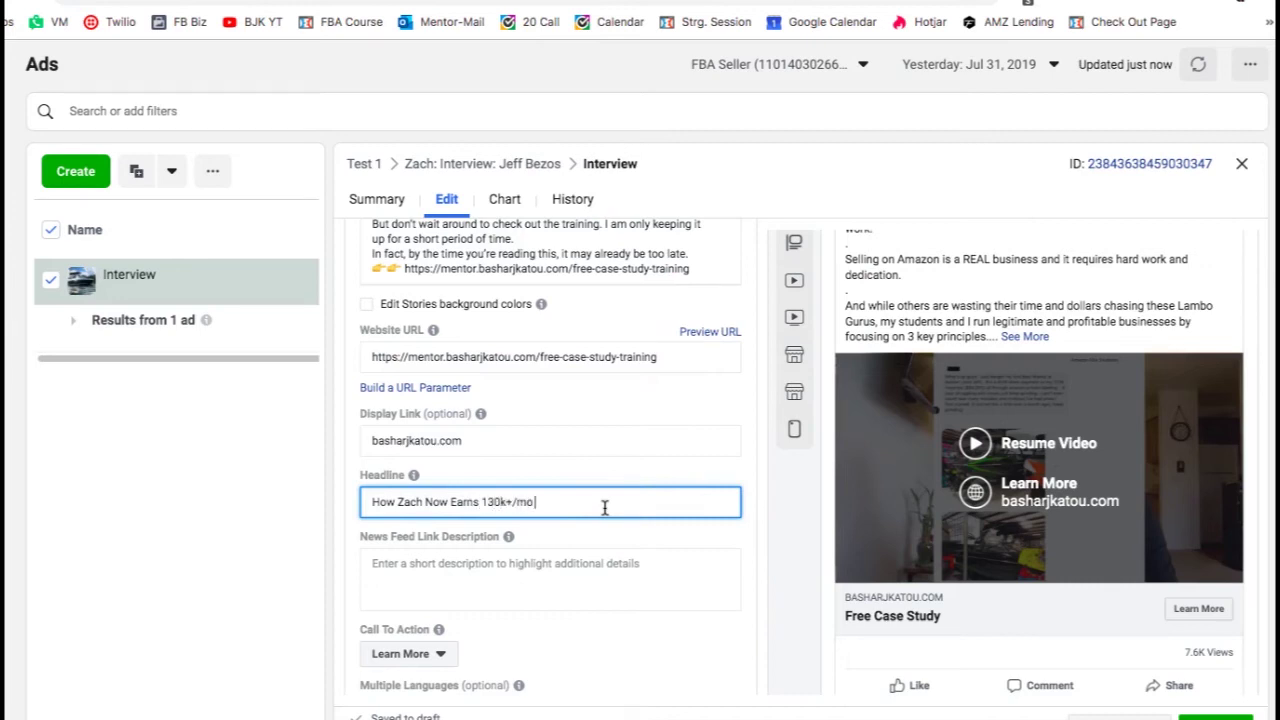
type("Months After Launching His FBA Biz")
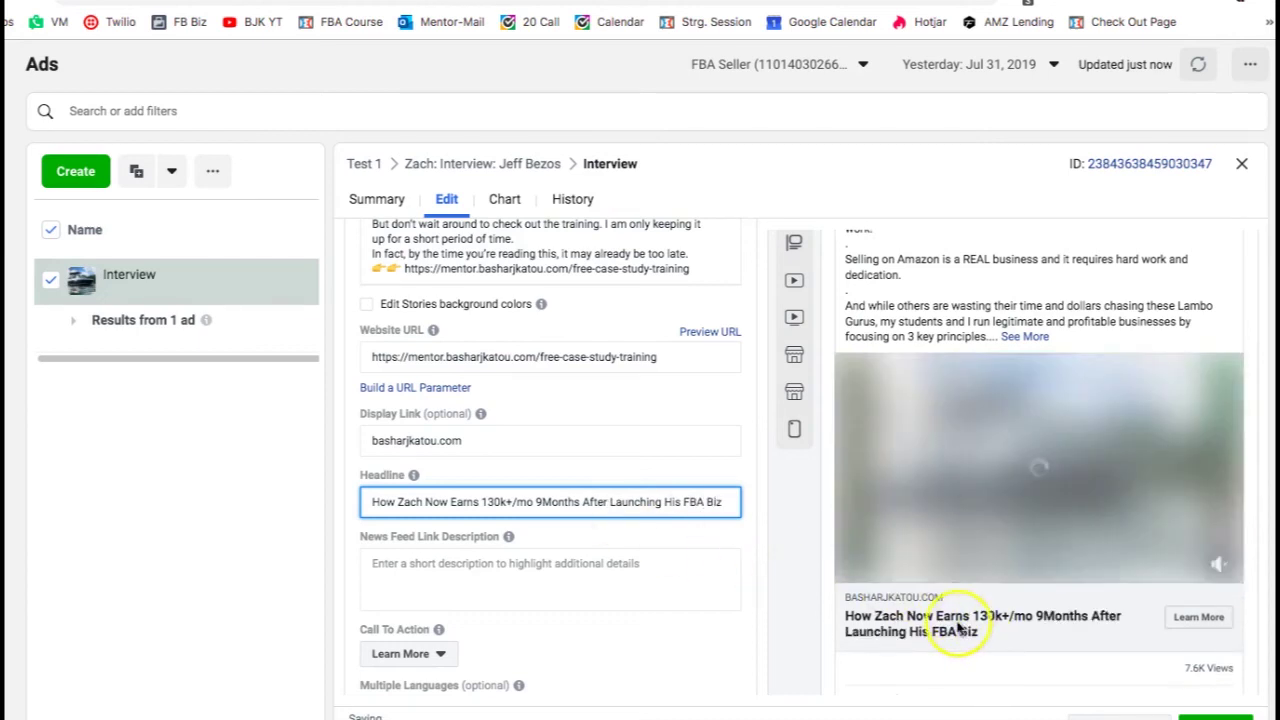
- Set the ad's News Feed link description to "Zach Didn't Know What FBA Even Stood For..."
left_click(493, 563)
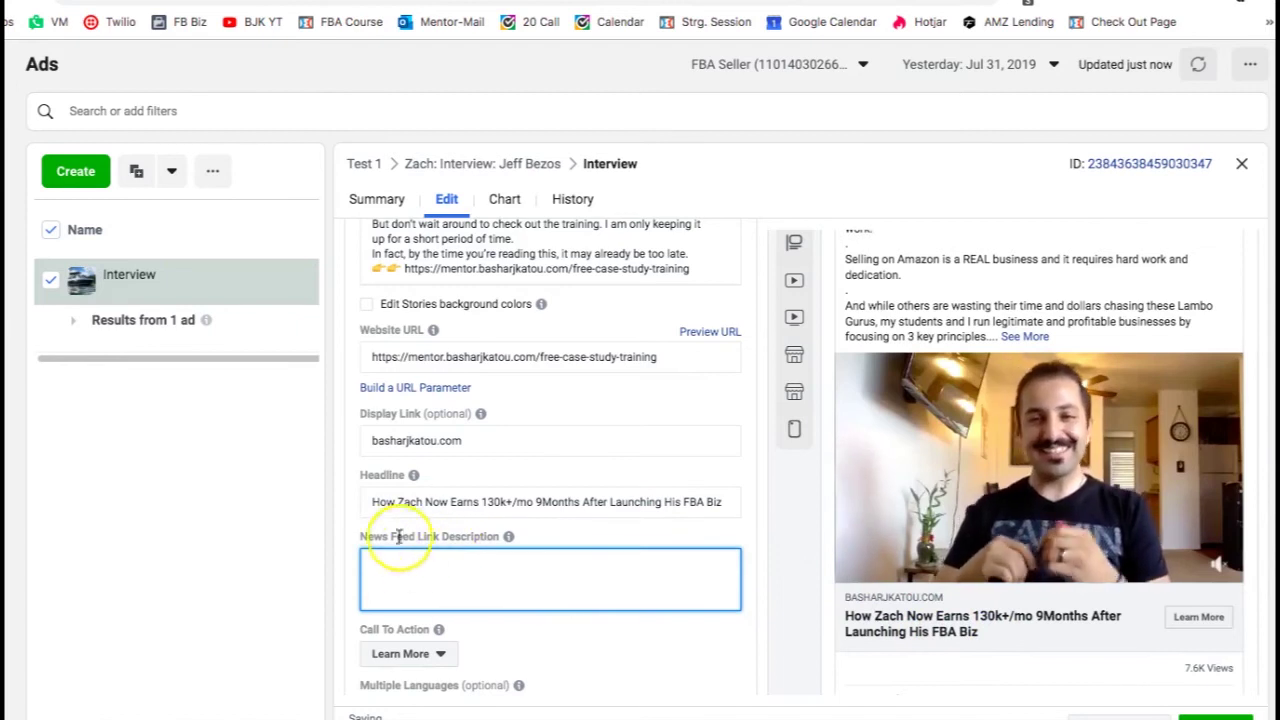
mouse_move(502, 538)
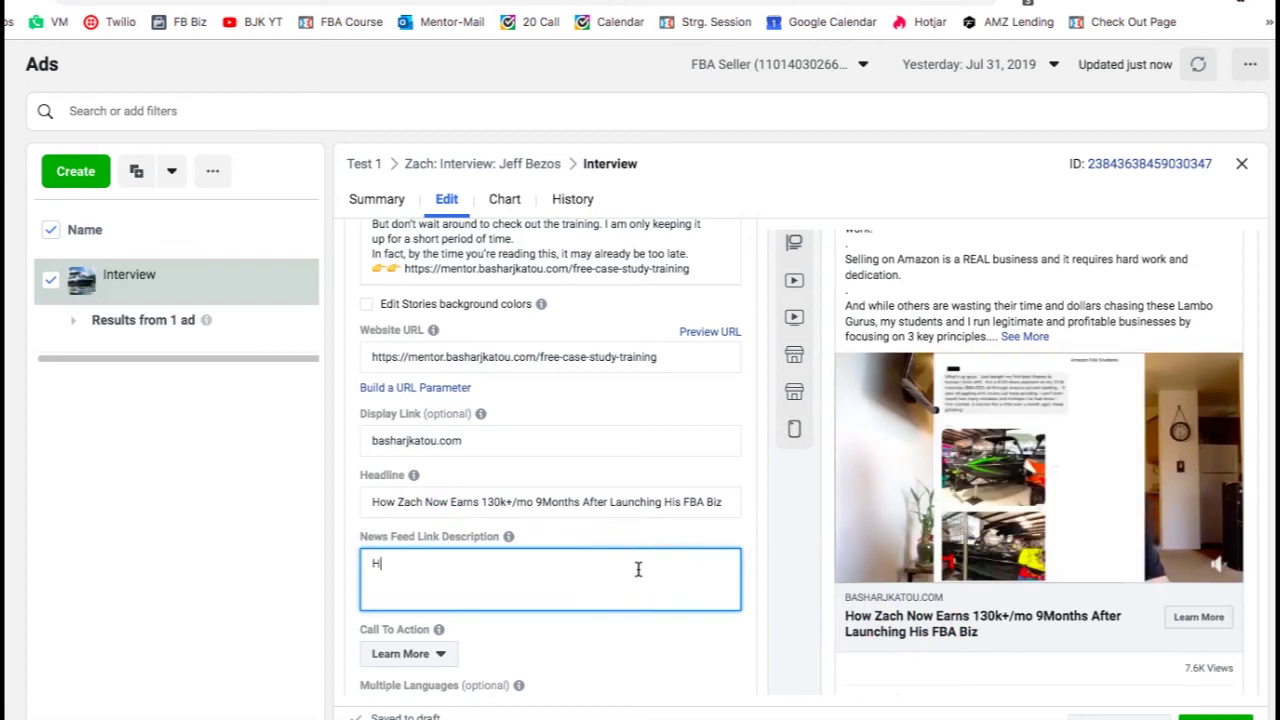
key("BackSpace")
type("Zach Didn't")
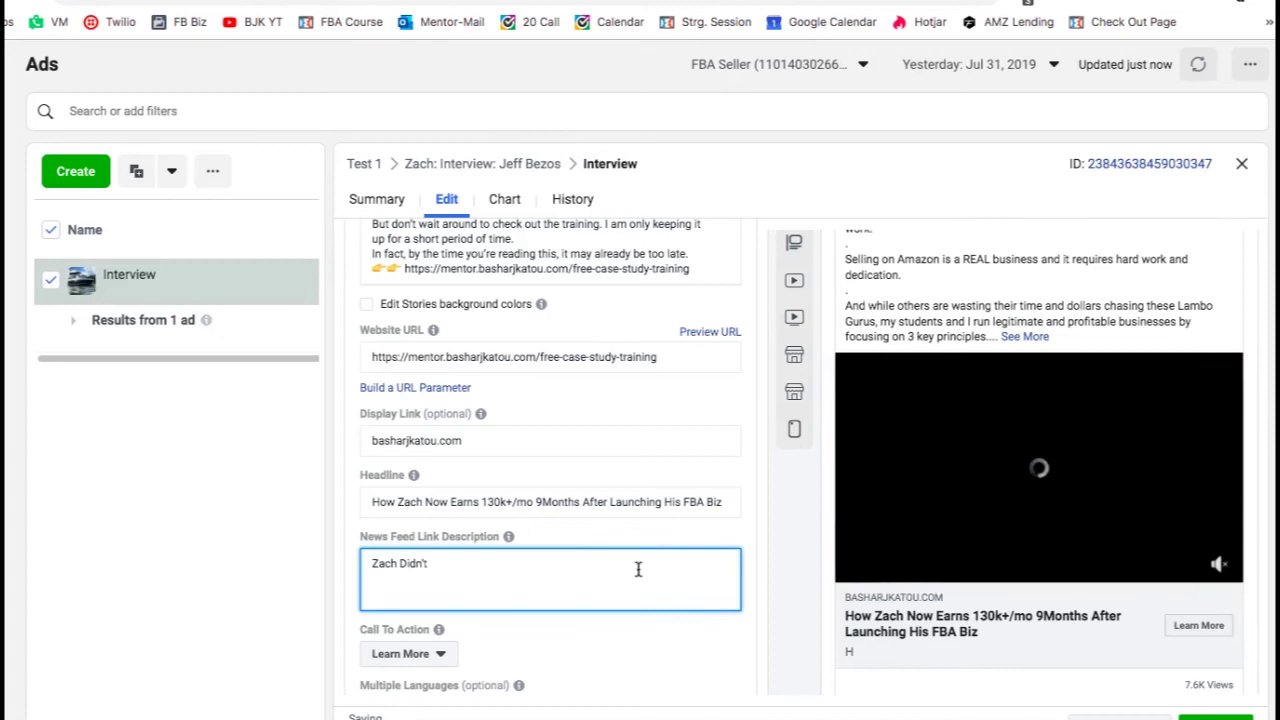
type(" Know What FBA ")
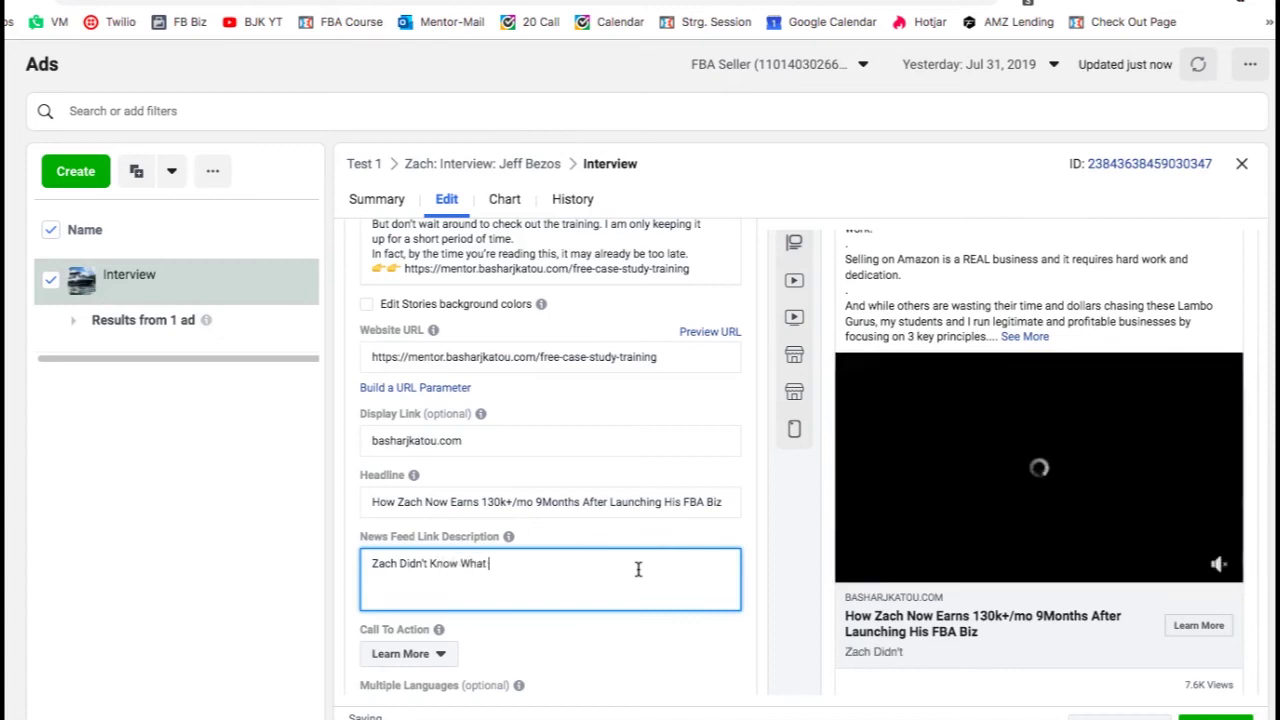
type("Even Stood For")
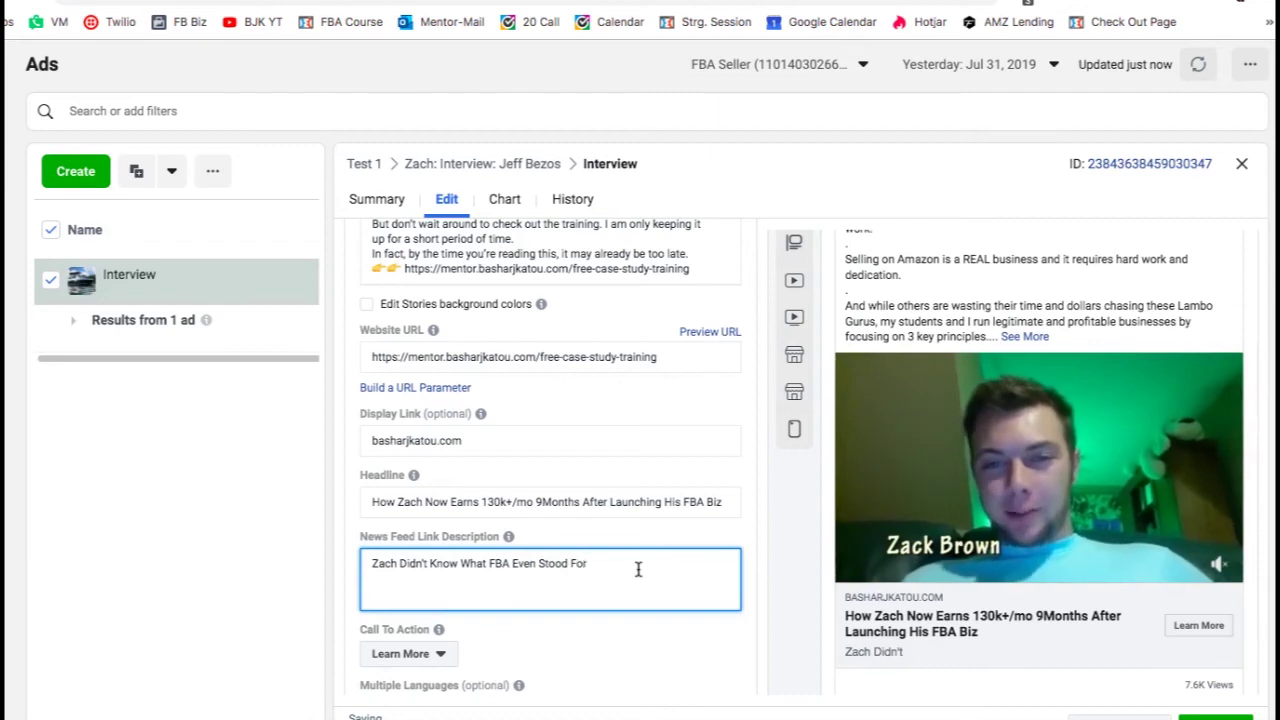
type("...")
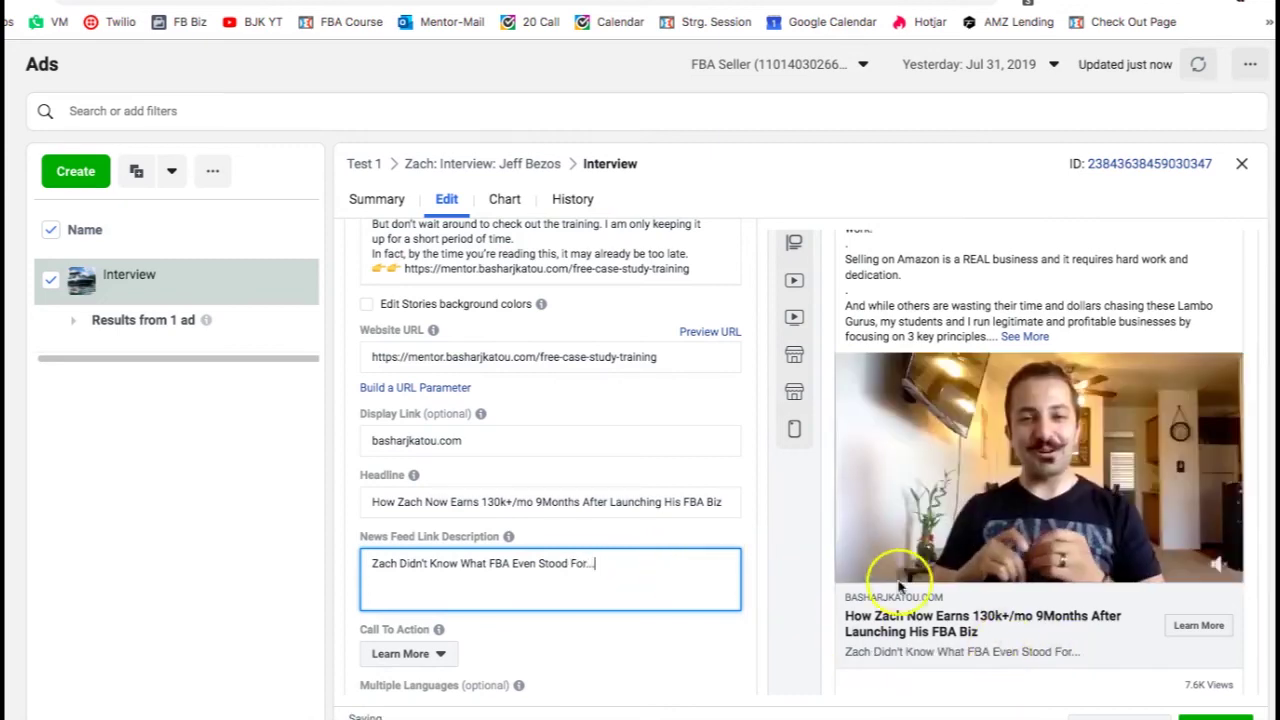
- Check the ad preview for Mobile News Feed and Desktop Right Column, and return the preview to Desktop News Feed
mouse_move(794, 318)
left_click(837, 287)
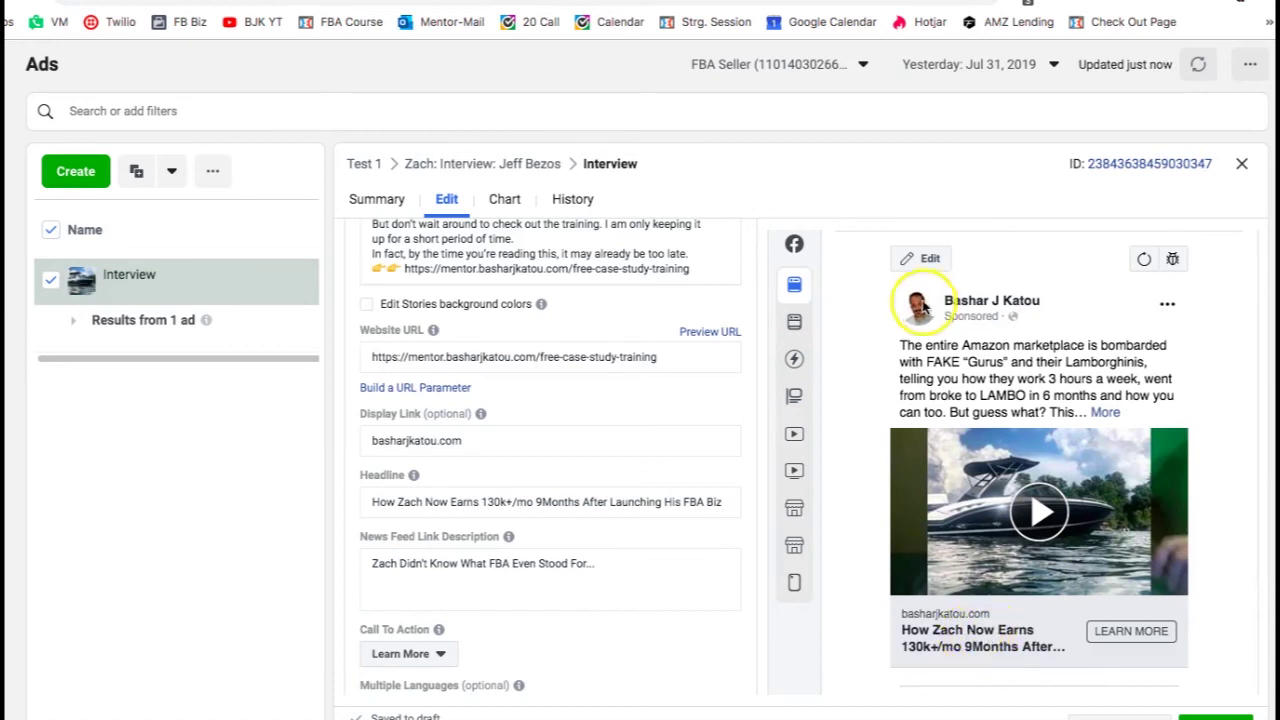
mouse_move(791, 320)
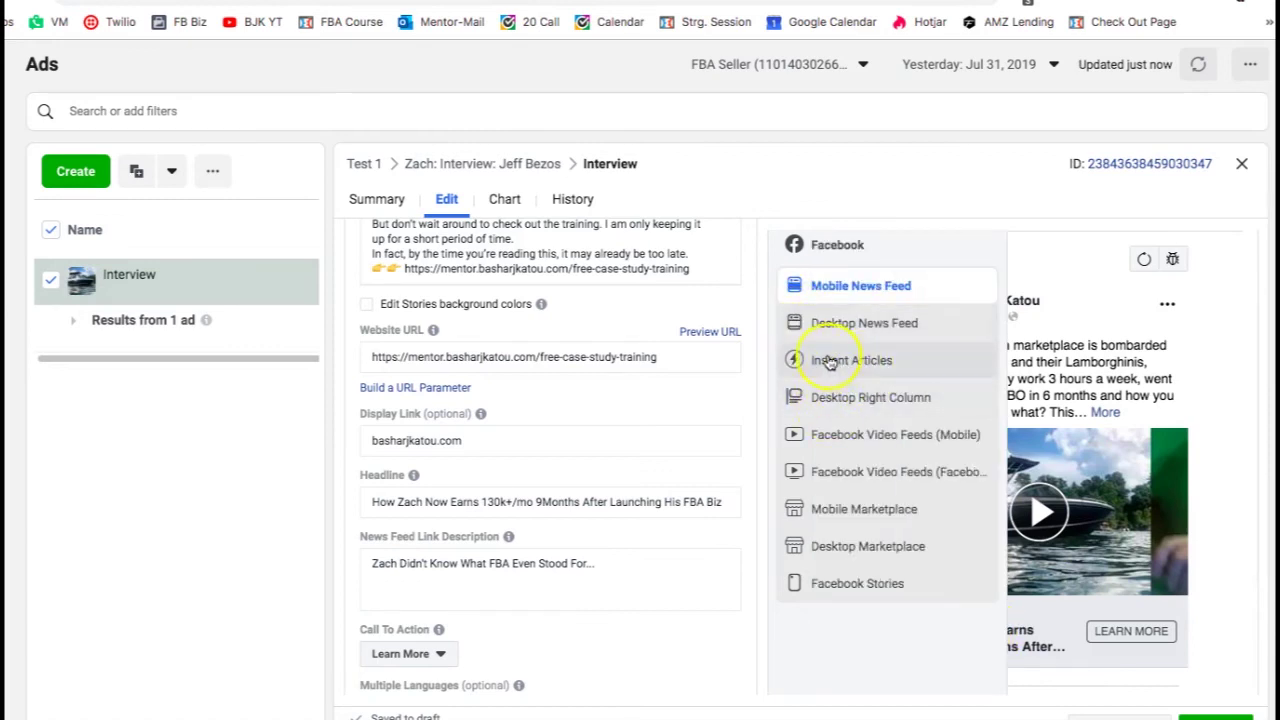
left_click(848, 399)
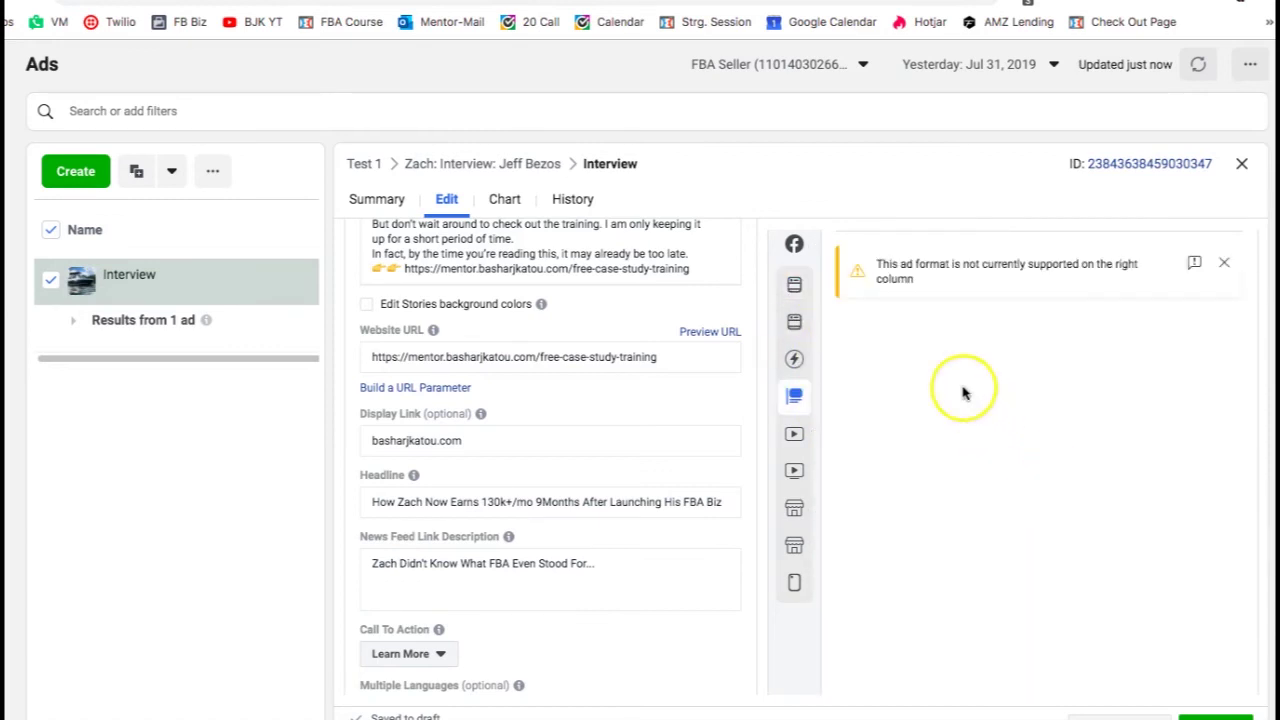
left_click(815, 322)
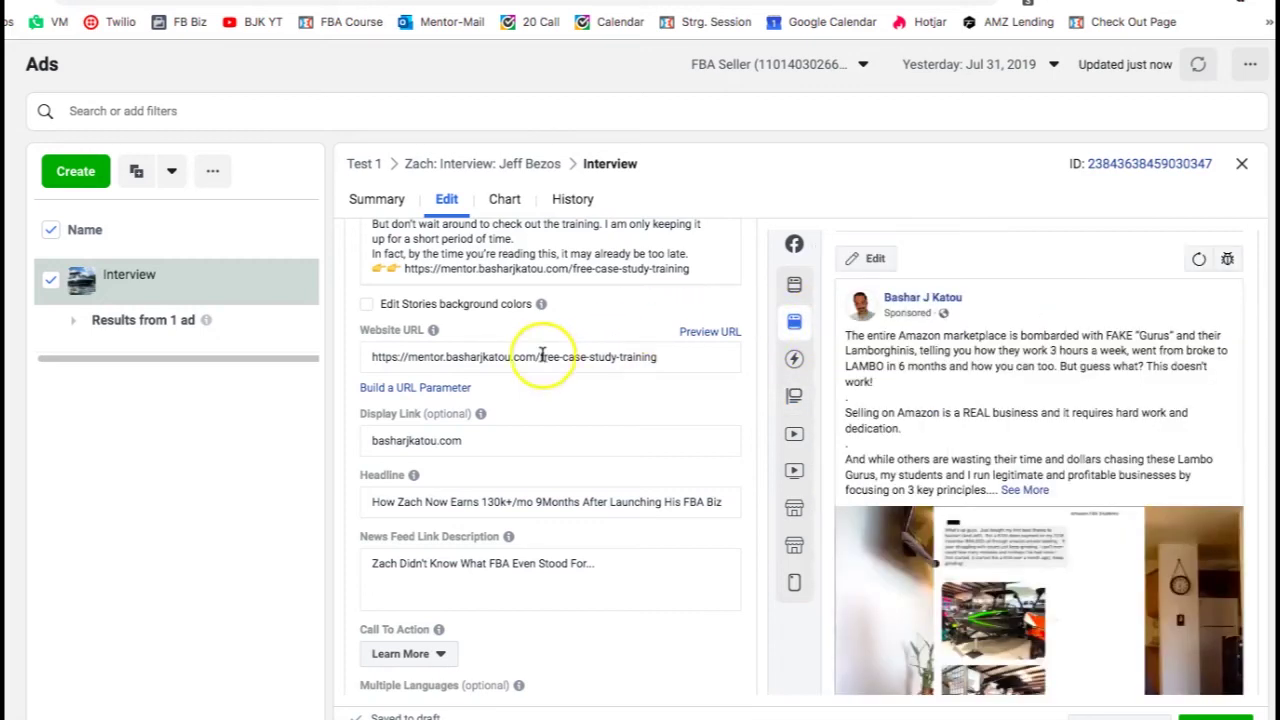
- Review the available call-to-action options for the ad and keep Learn More selected
scroll(541, 356, "down", 3)
mouse_move(441, 497)
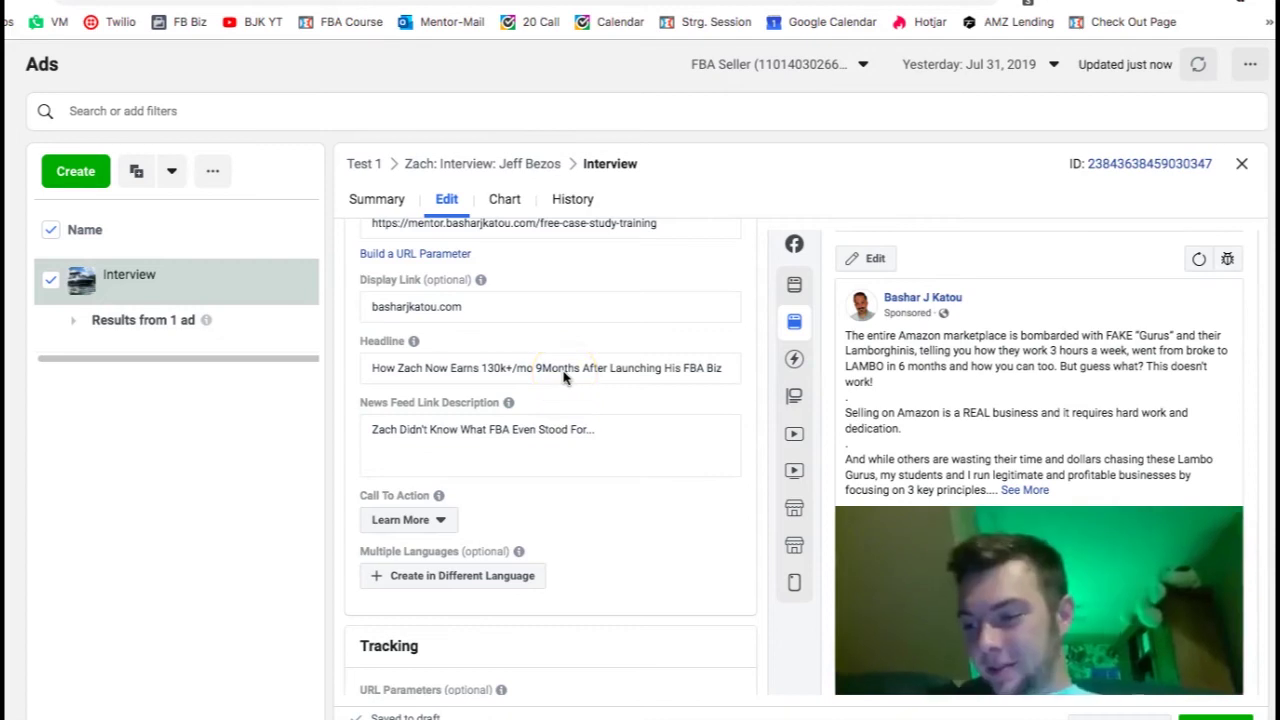
scroll(971, 448, "down", 3)
scroll(793, 467, "down", 2)
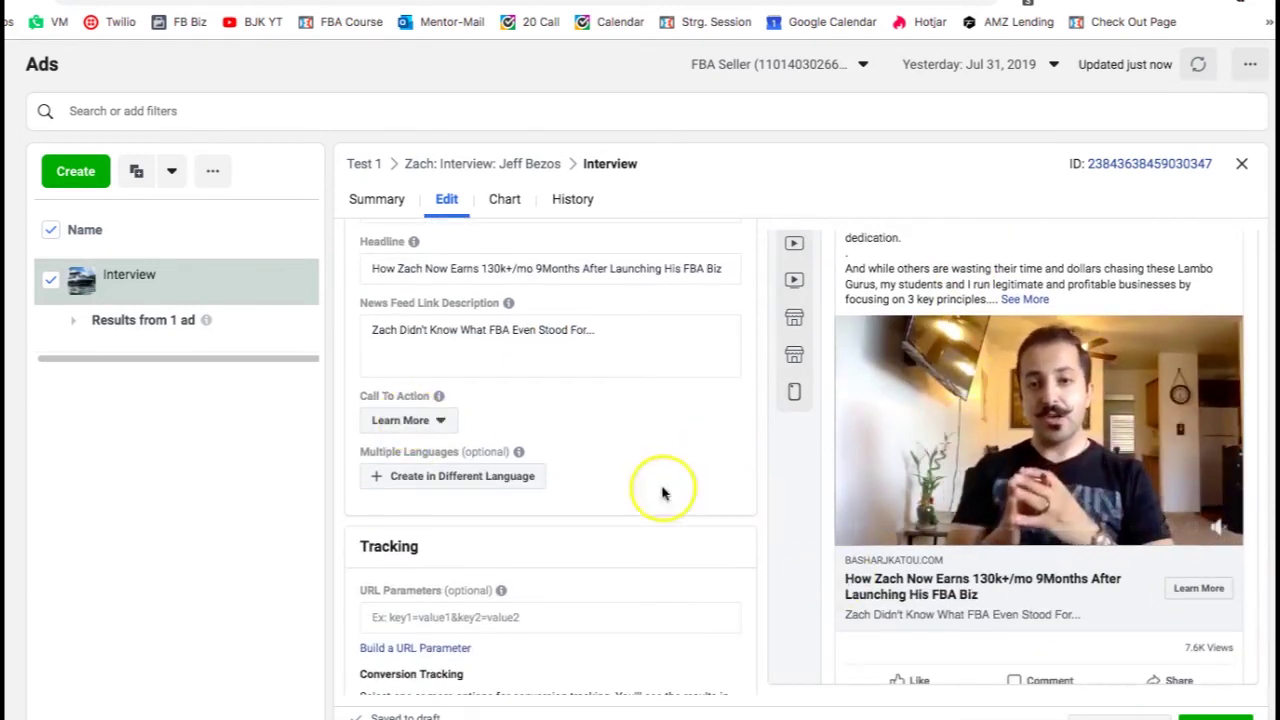
left_click(424, 420)
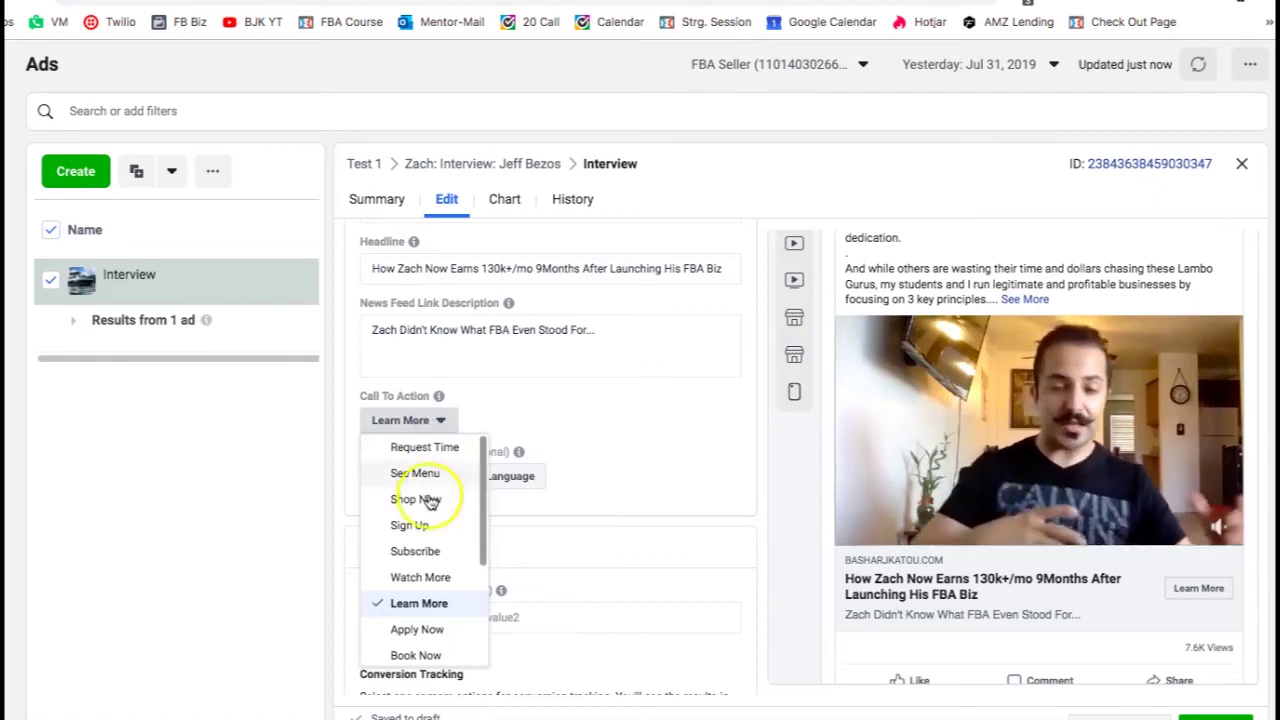
scroll(423, 523, "down", 4)
scroll(424, 526, "down", 1)
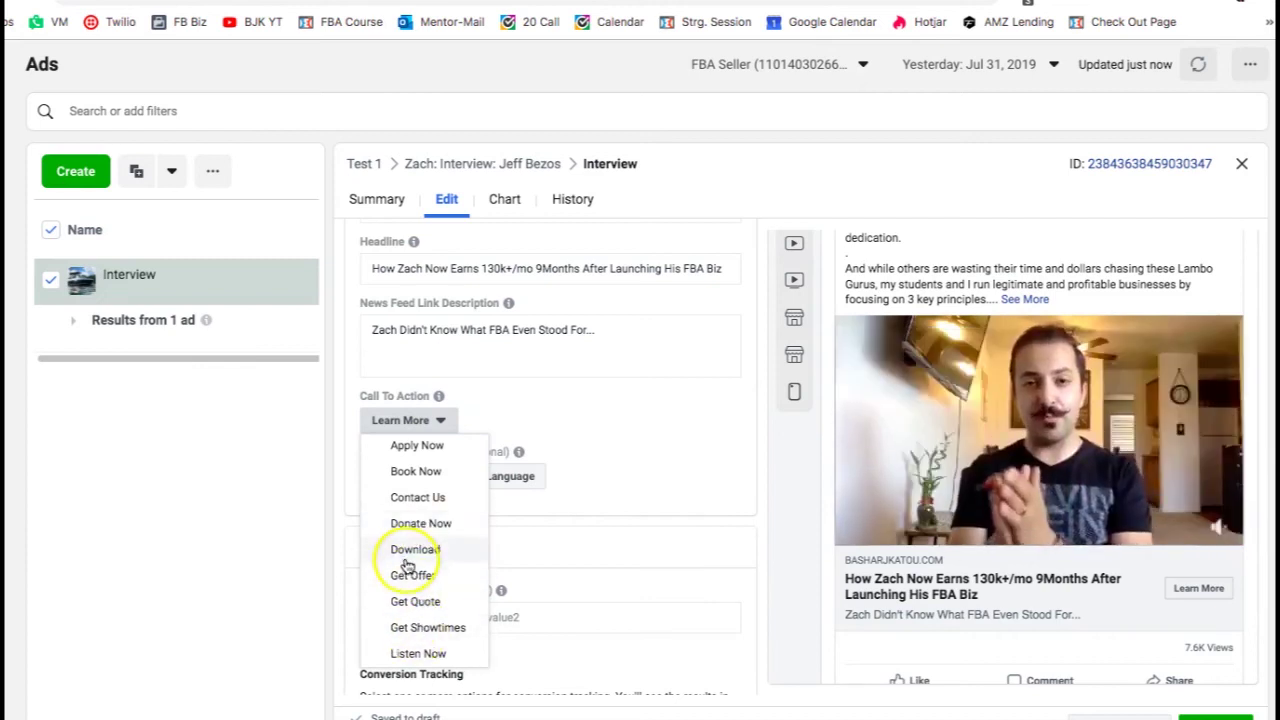
scroll(414, 530, "up", 5)
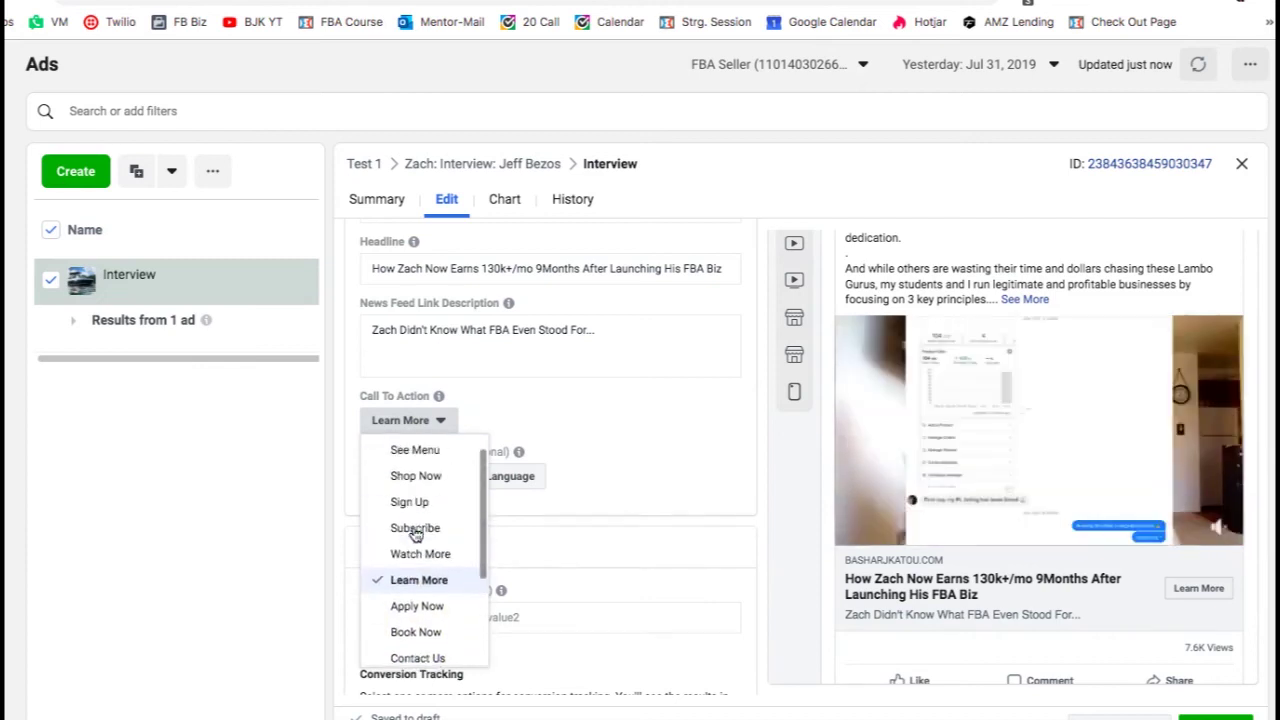
scroll(414, 530, "up", 1)
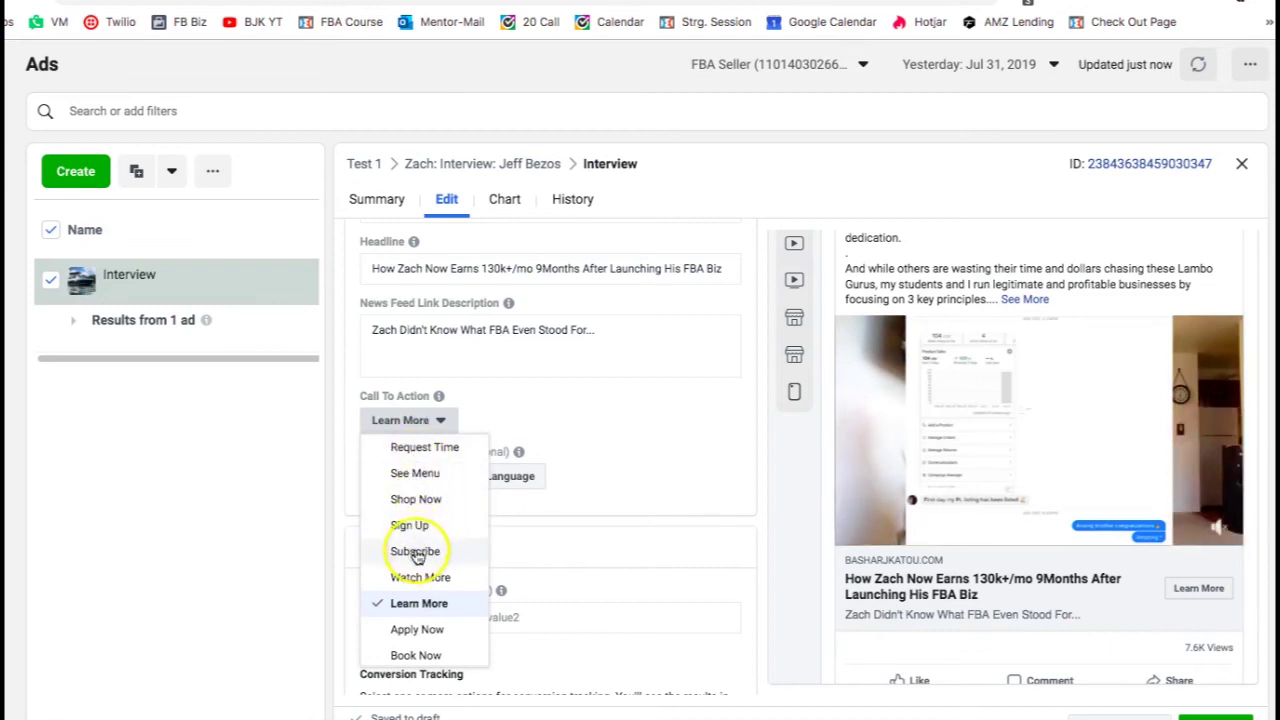
scroll(418, 578, "down", 3)
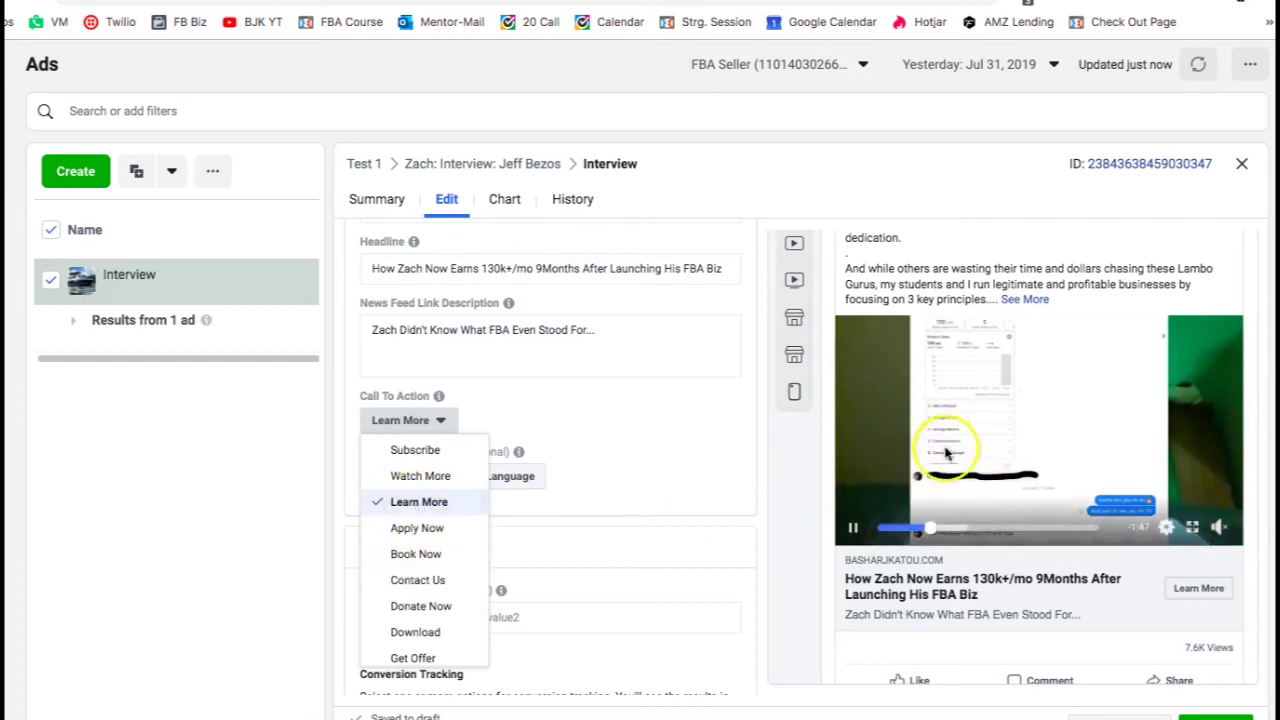
scroll(430, 585, "down", 3)
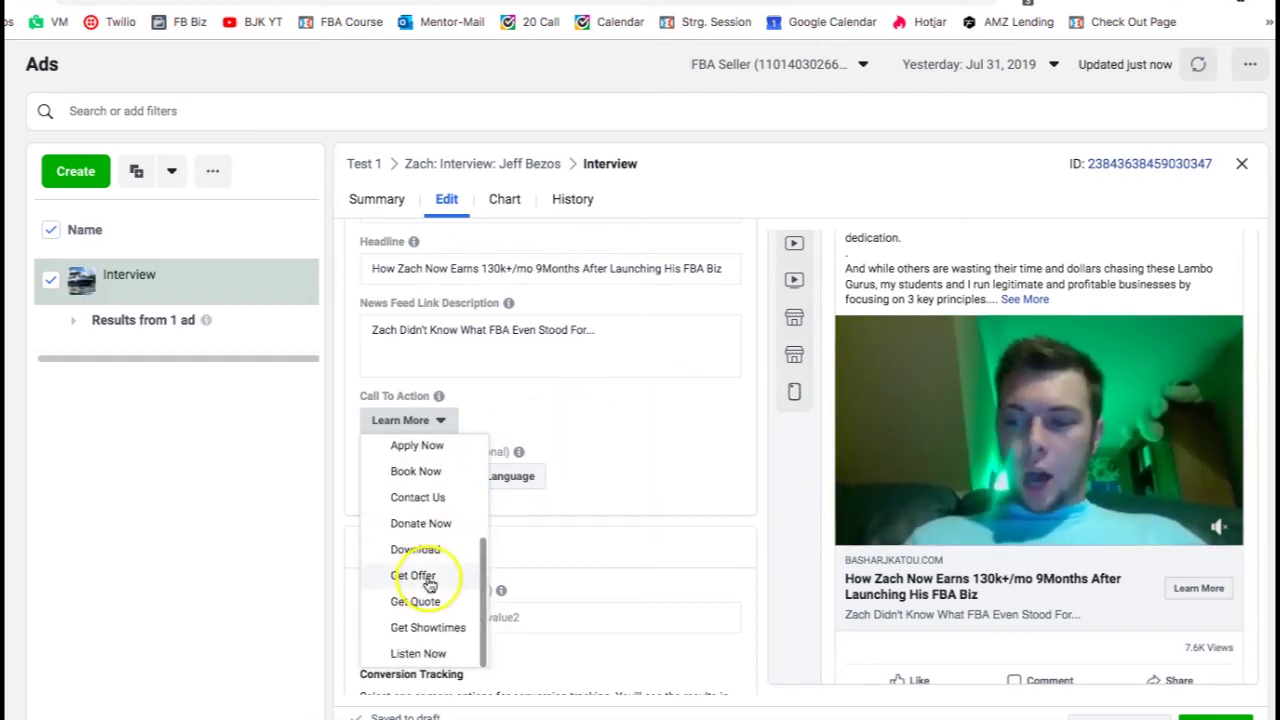
scroll(428, 568, "up", 3)
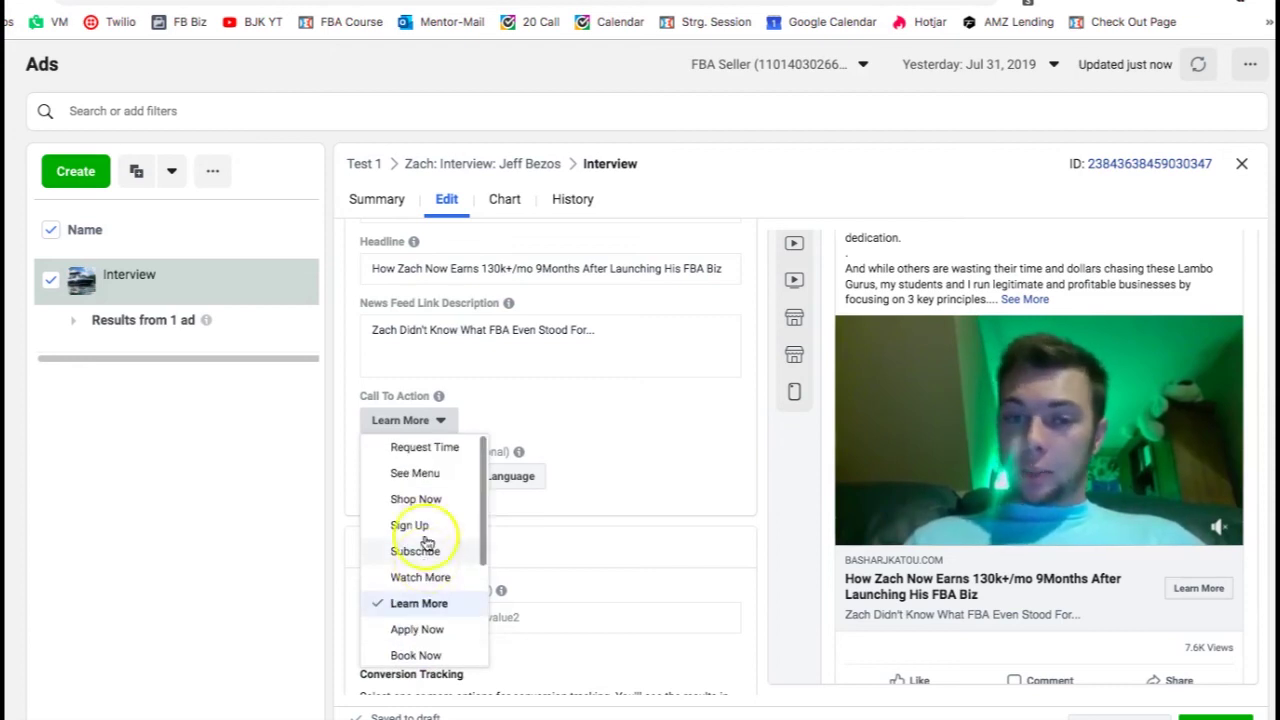
scroll(424, 552, "down", 1)
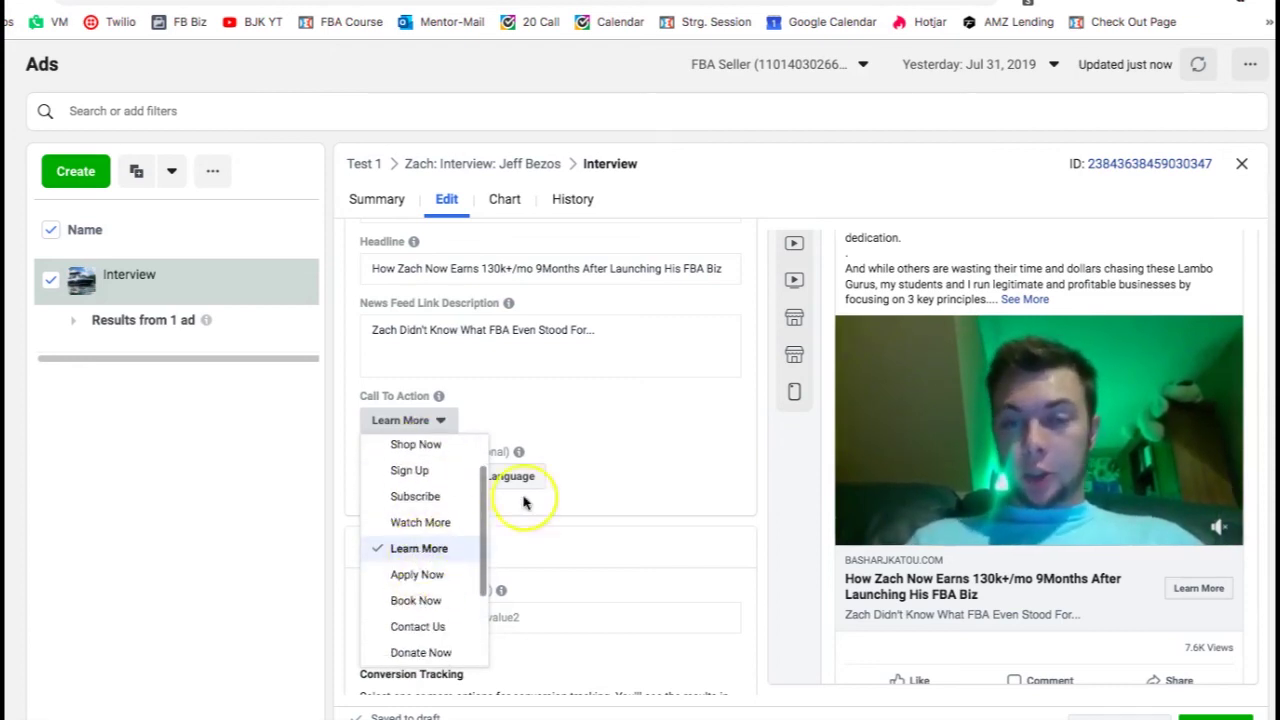
left_click(614, 450)
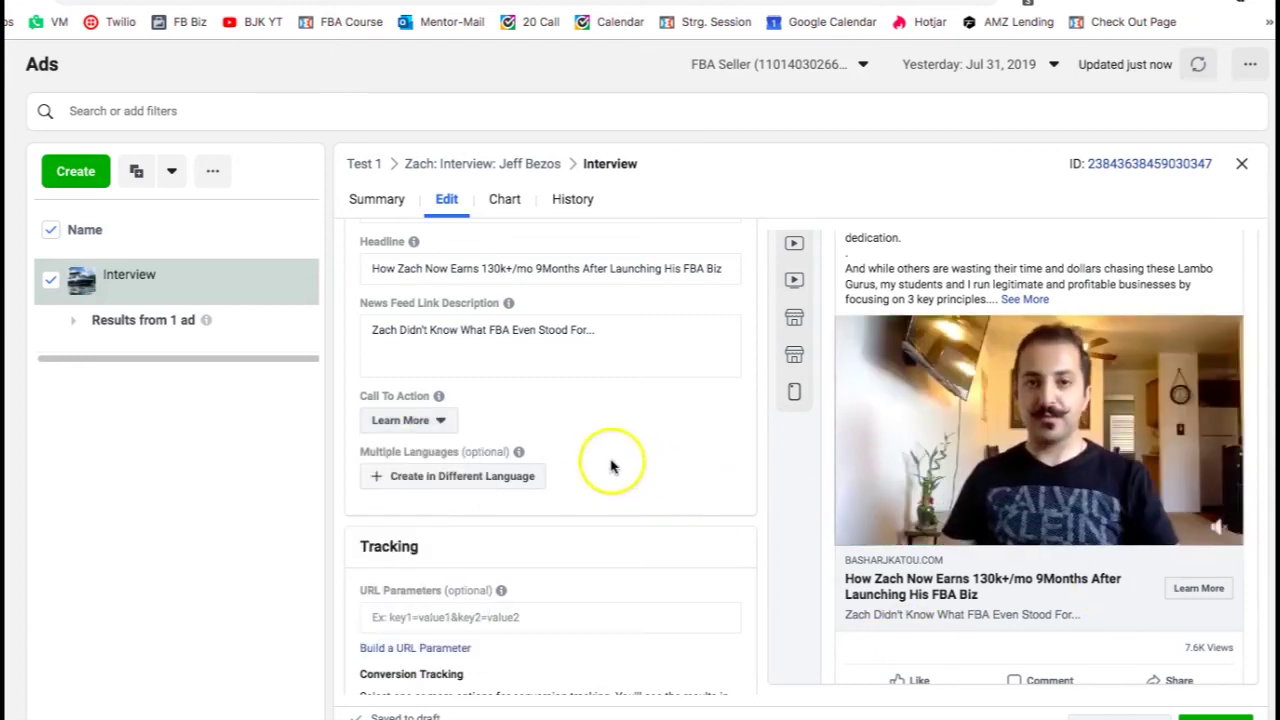
- Review the ad's tracking settings, primary text, video and identity sections through to the ad name
scroll(657, 437, "down", 1)
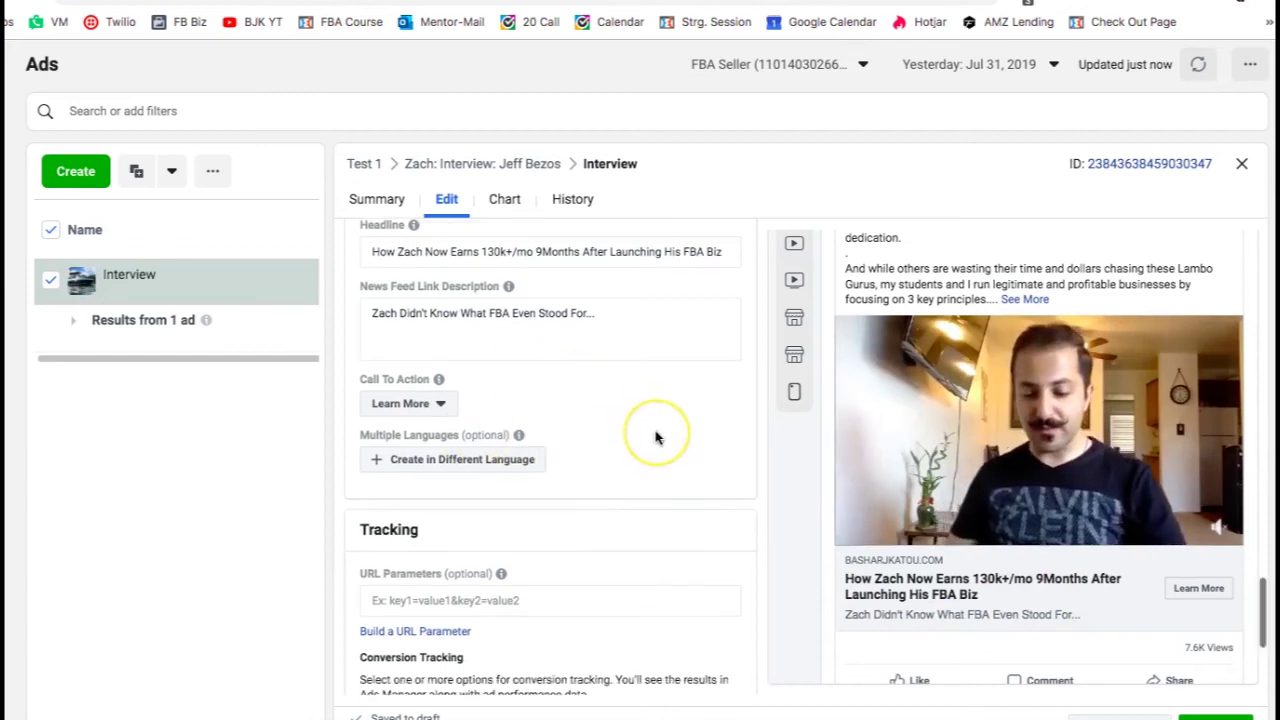
scroll(657, 437, "down", 3)
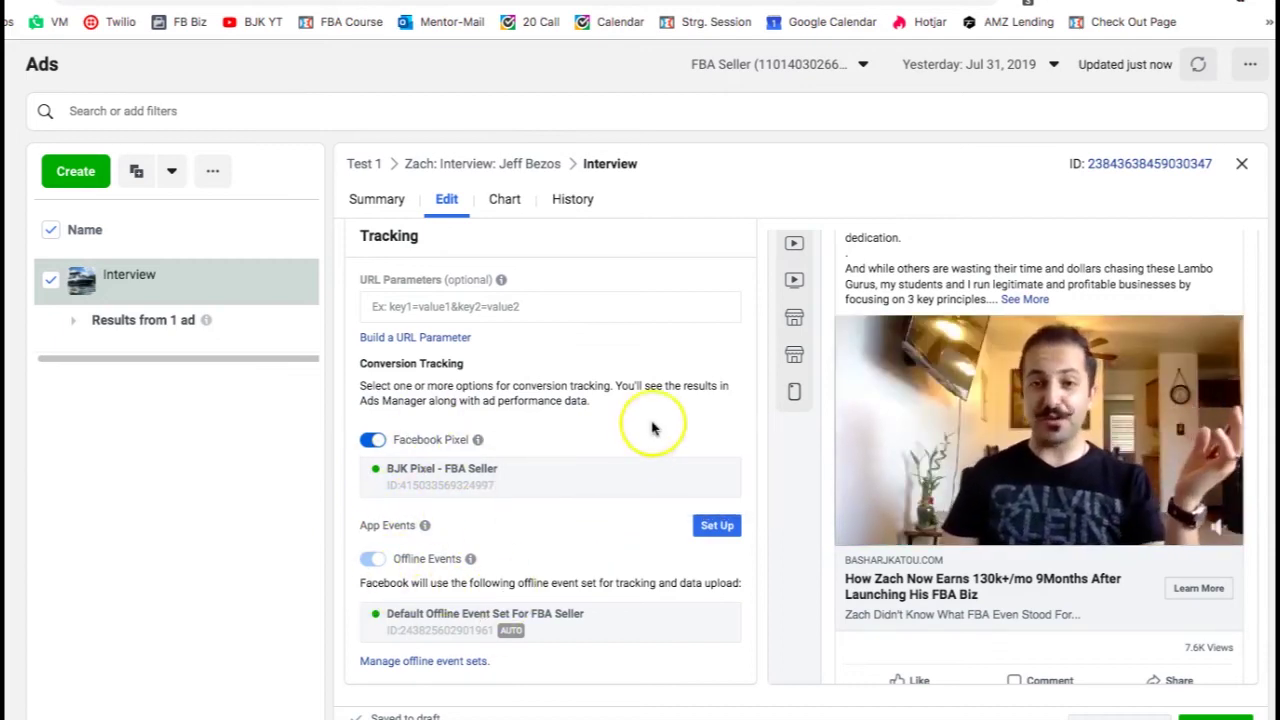
scroll(669, 372, "up", 15)
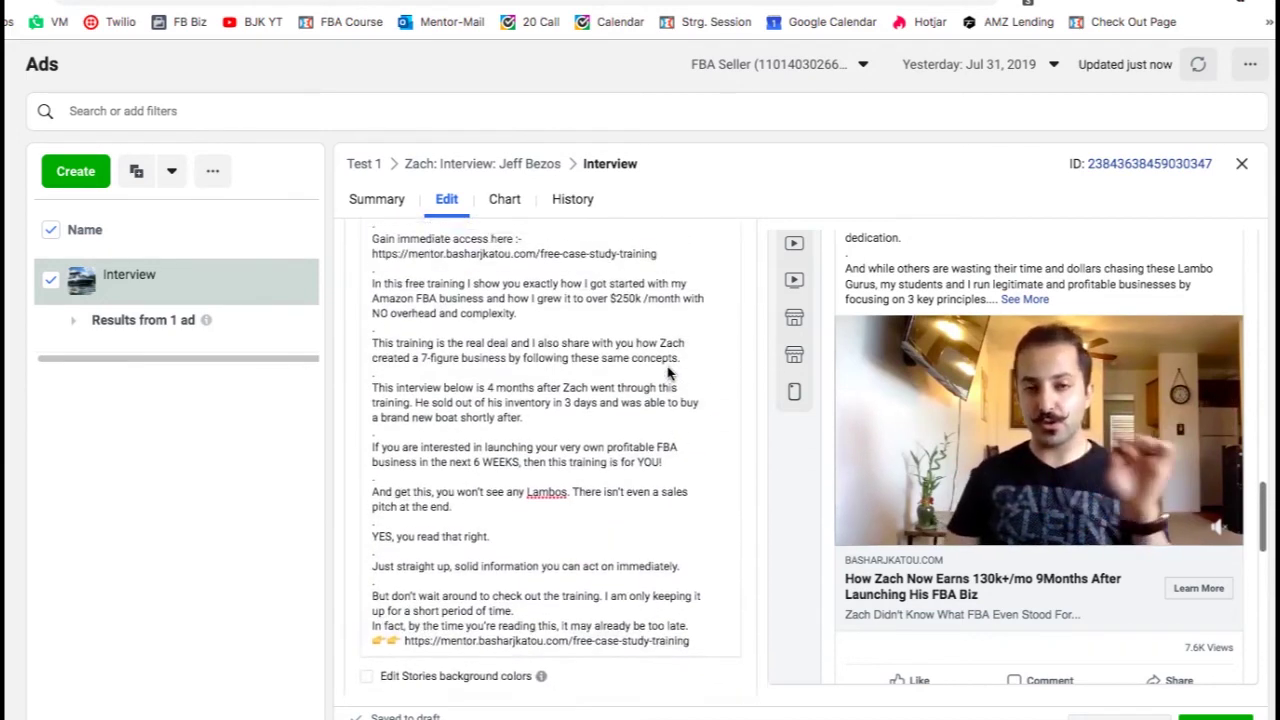
scroll(669, 372, "up", 15)
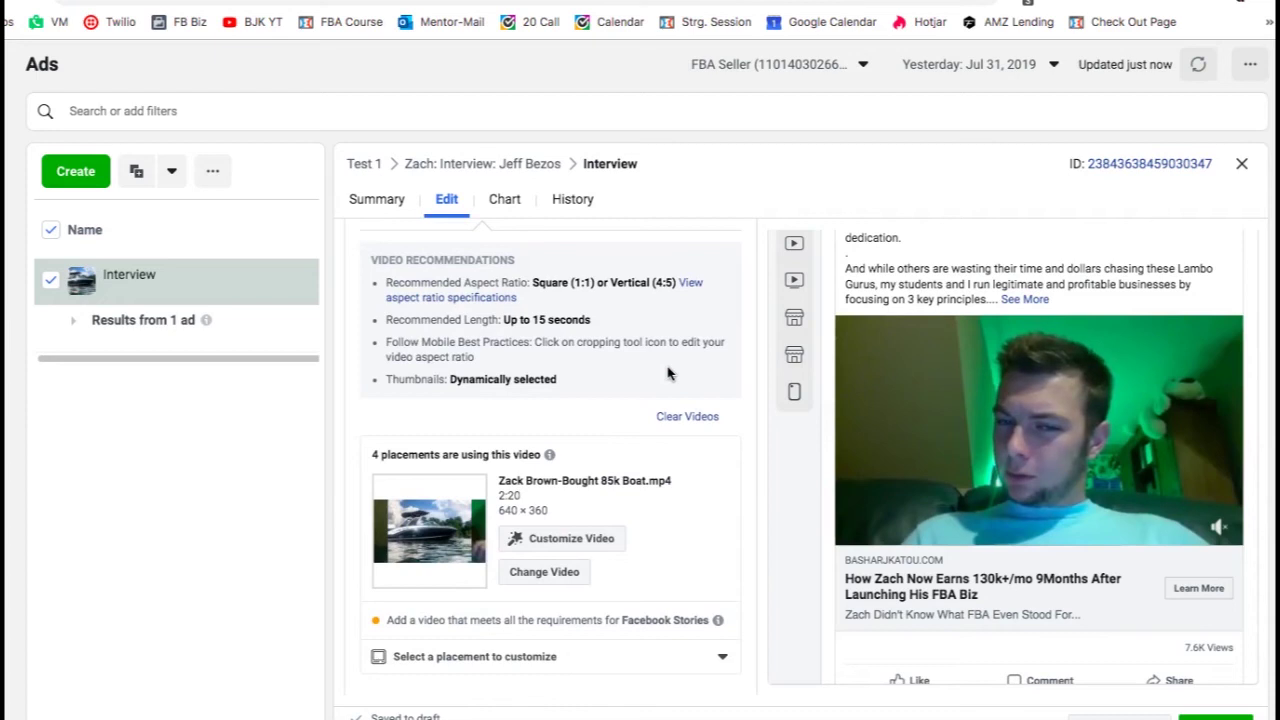
scroll(922, 394, "up", 3)
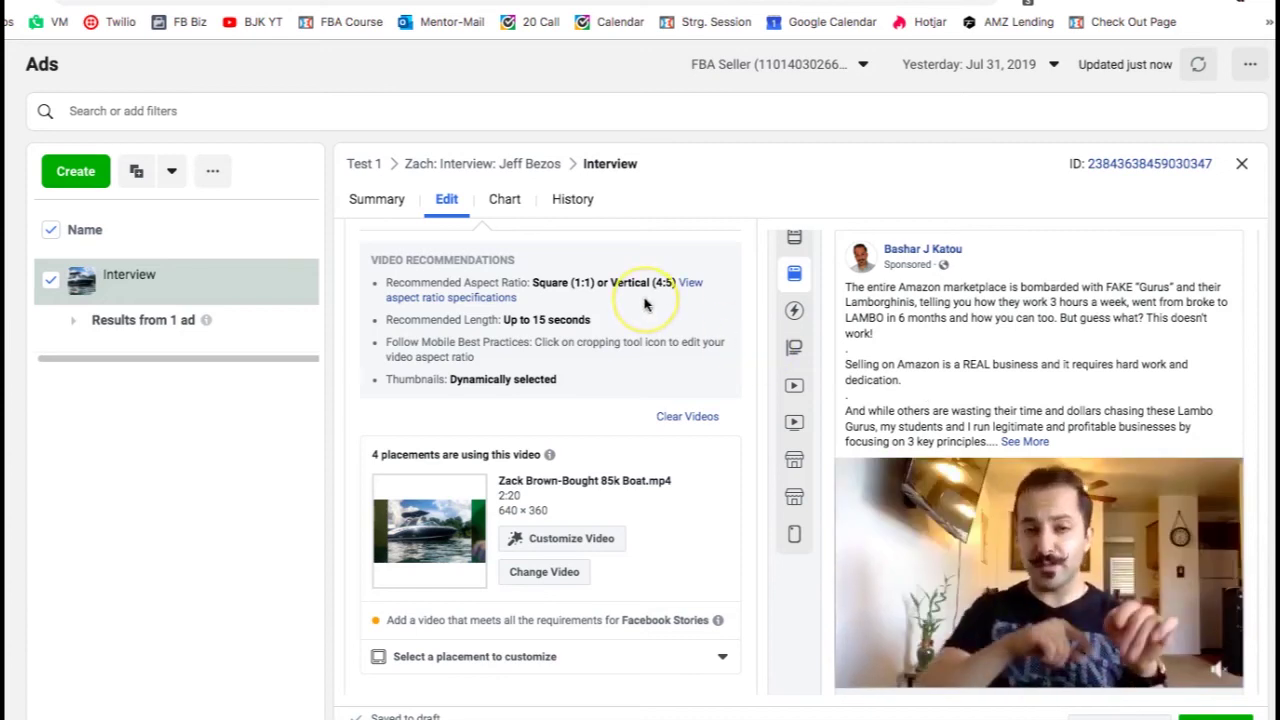
scroll(645, 305, "up", 10)
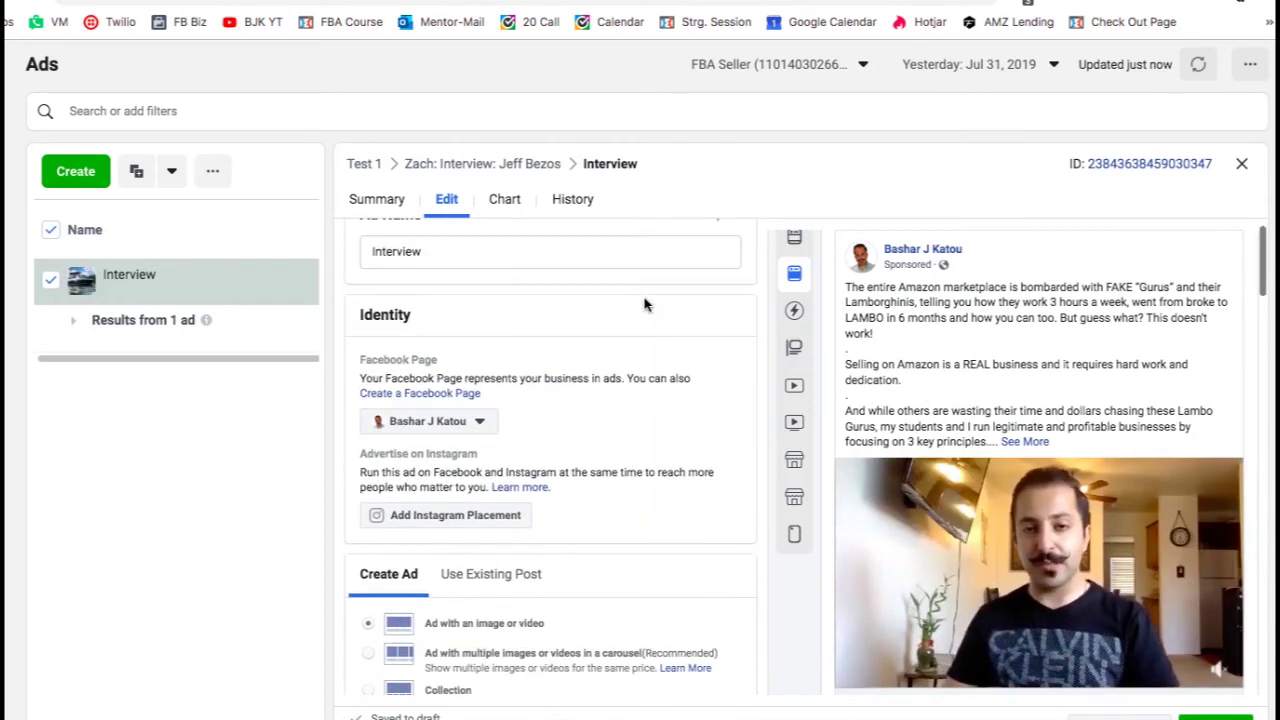
scroll(645, 305, "up", 1)
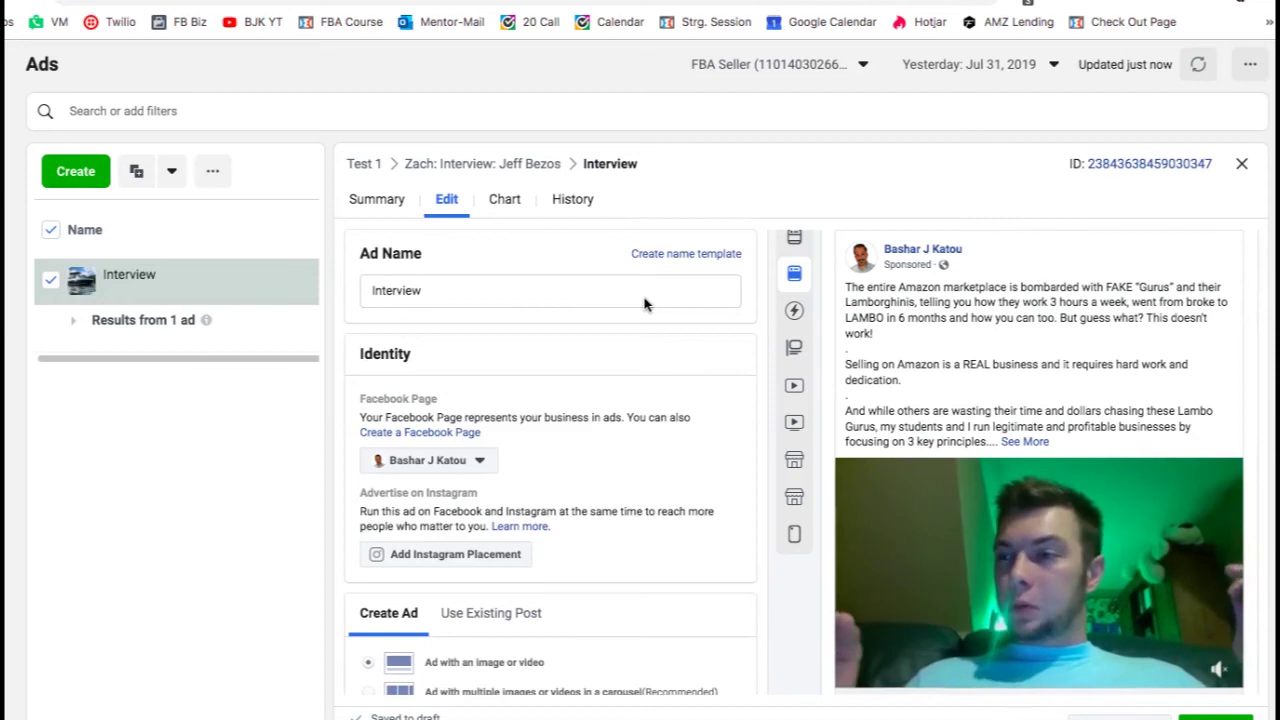
- Publish the Interview ad and close its editor
left_click(887, 503)
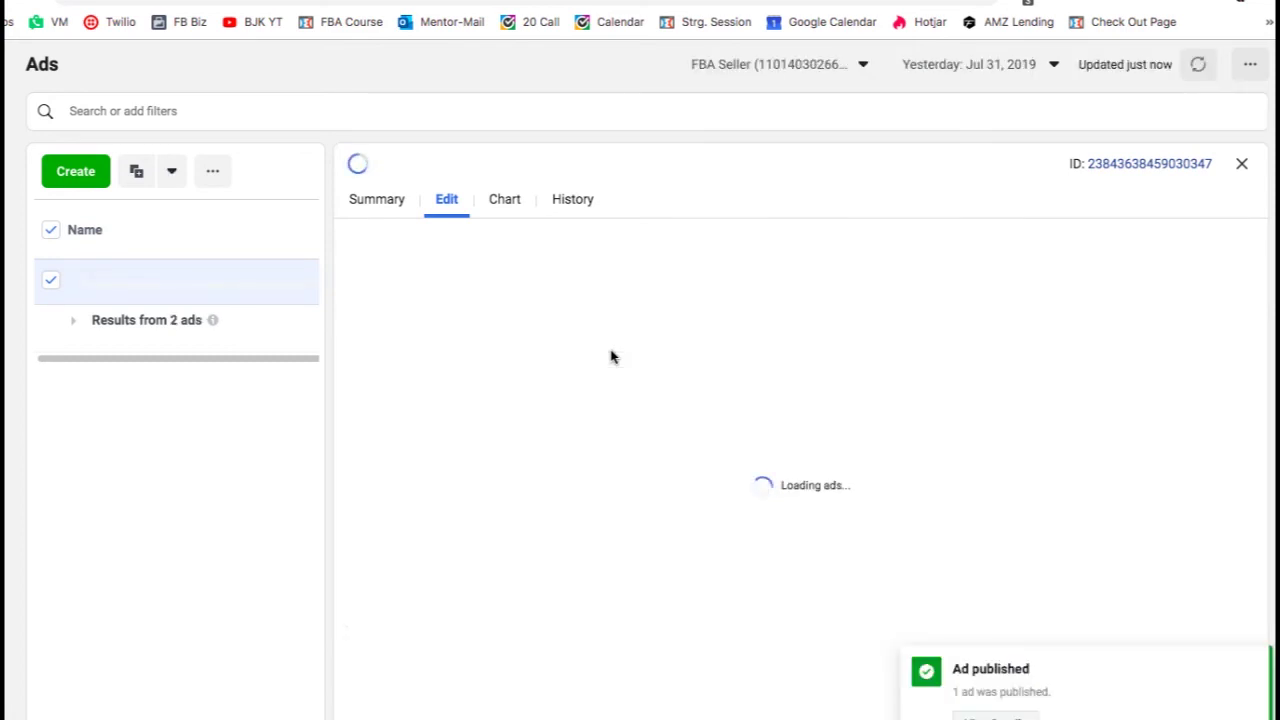
left_click(288, 266)
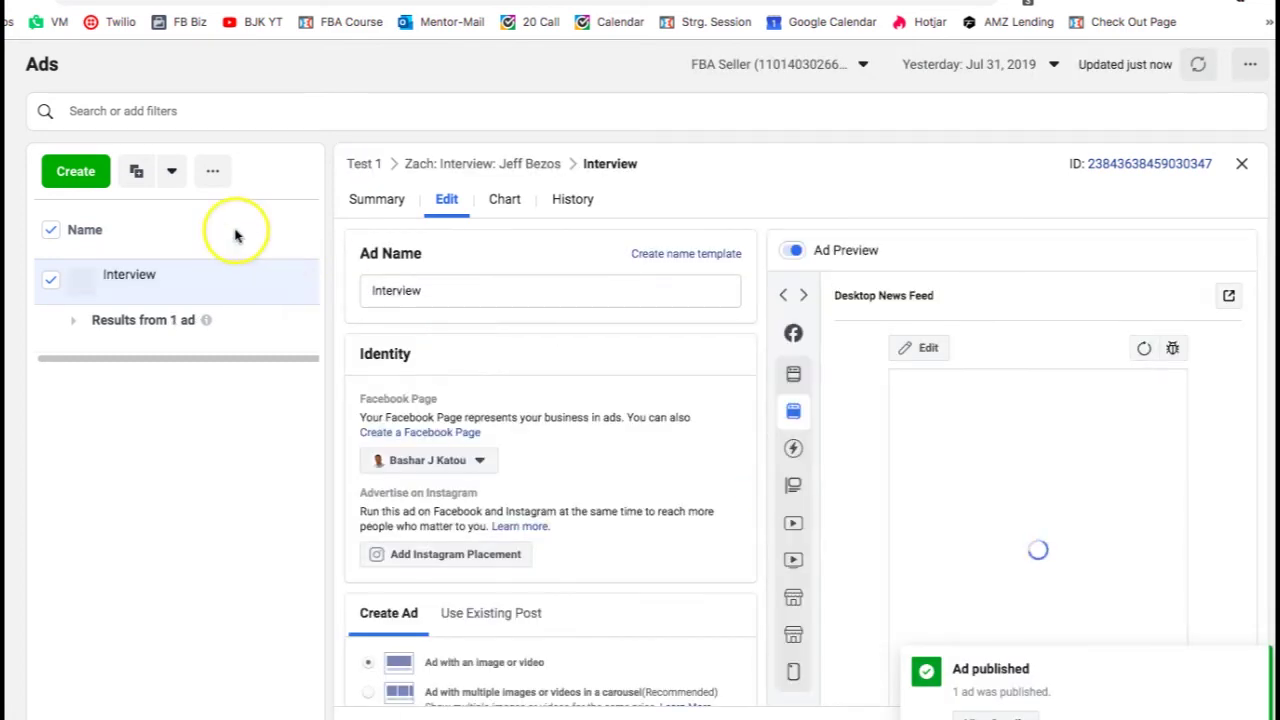
left_click(1245, 165)
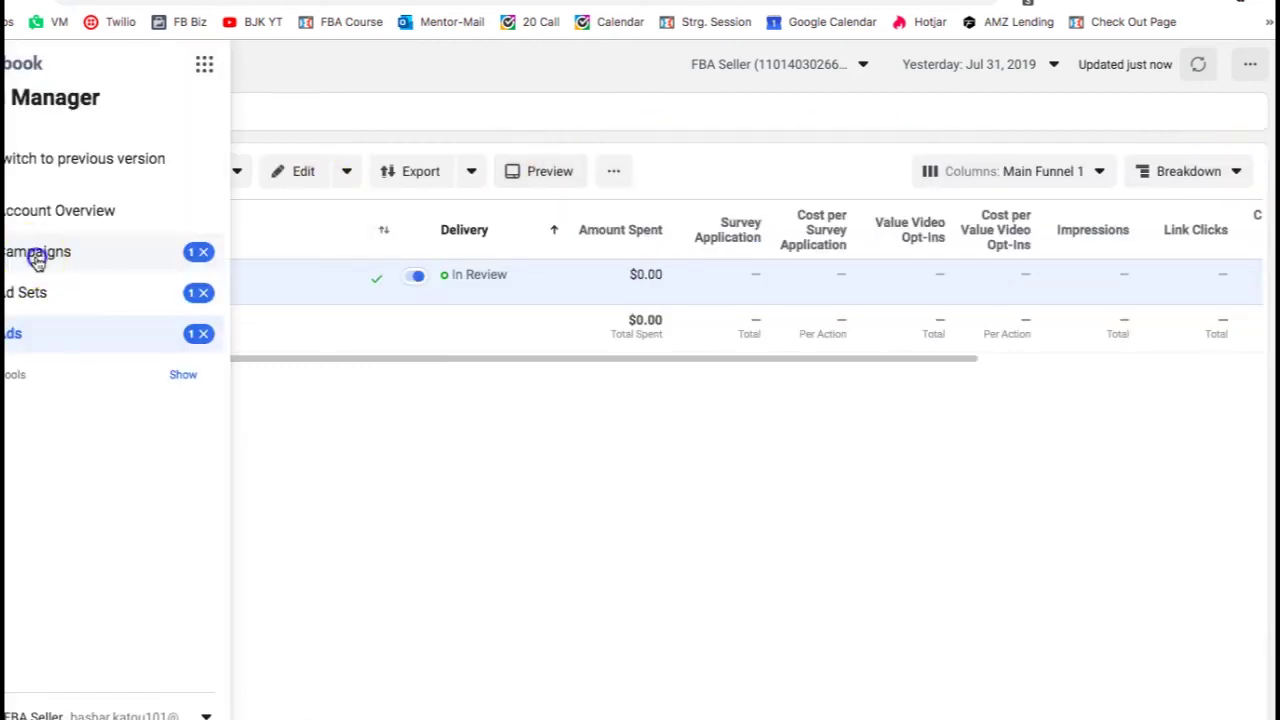
- In the campaigns list, expand Test 1 down to its Interview ad, select that ad and open it for editing
left_click(36, 256)
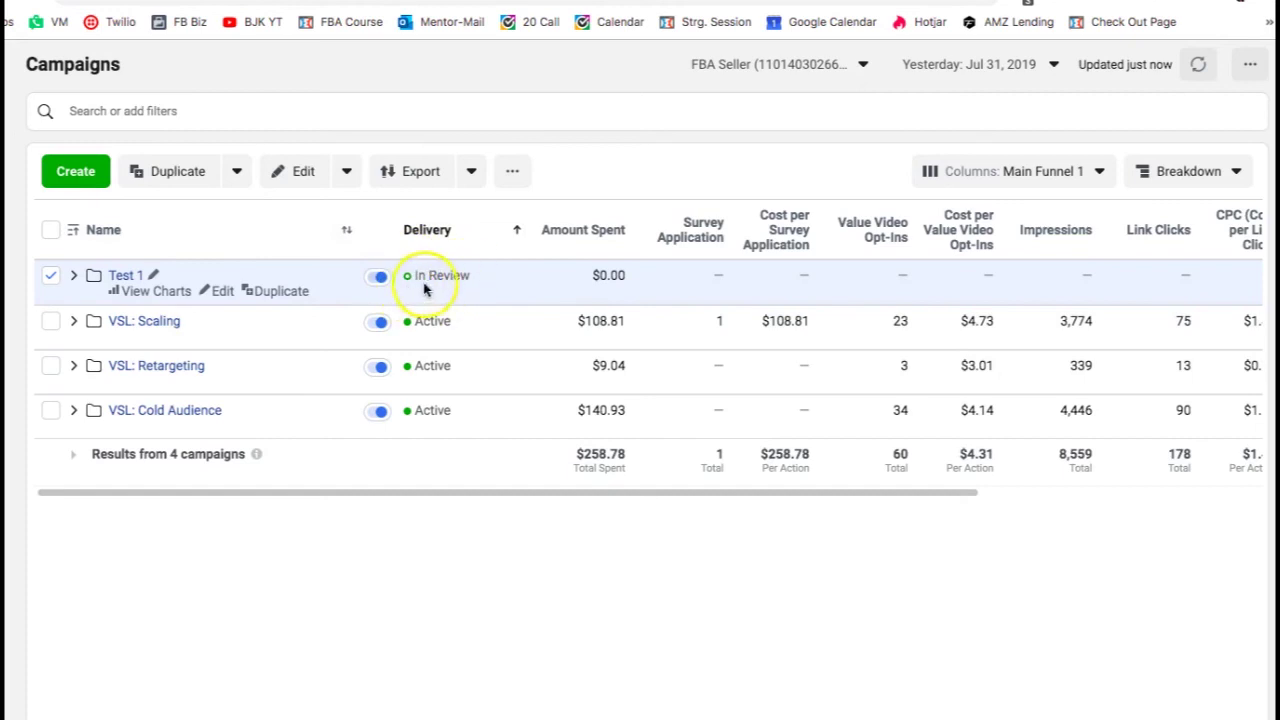
left_click(74, 277)
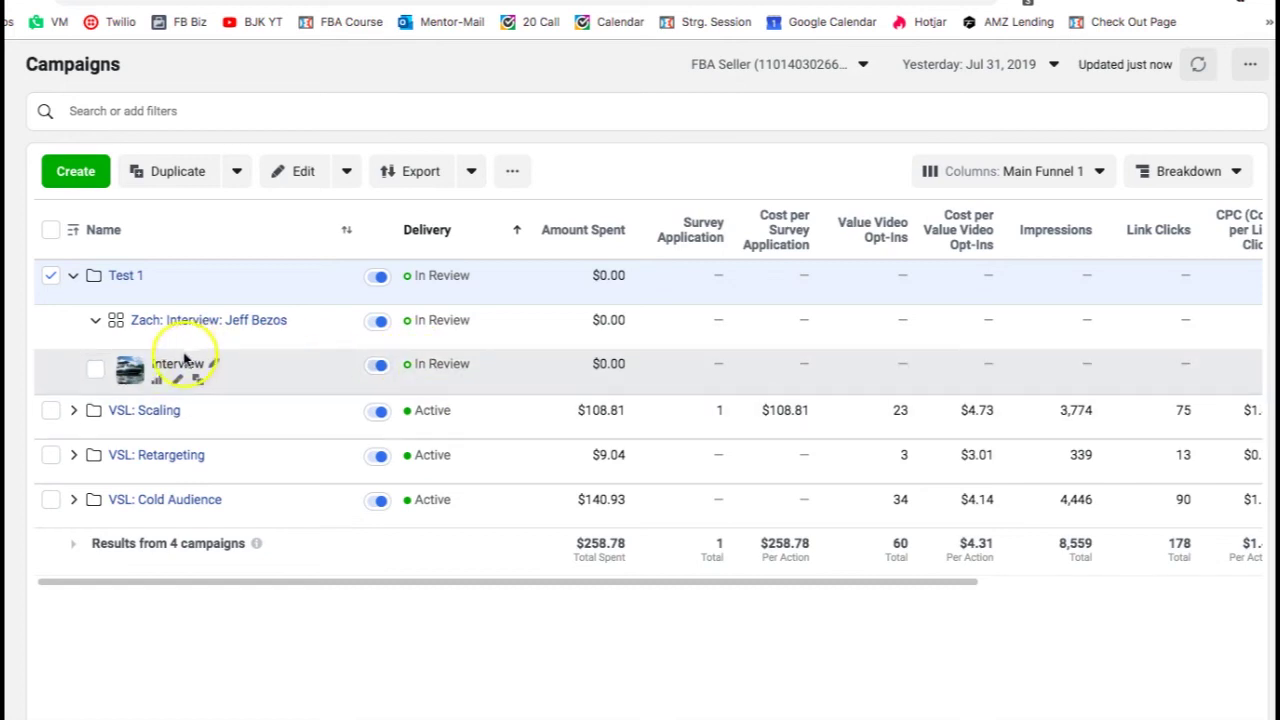
left_click(94, 370)
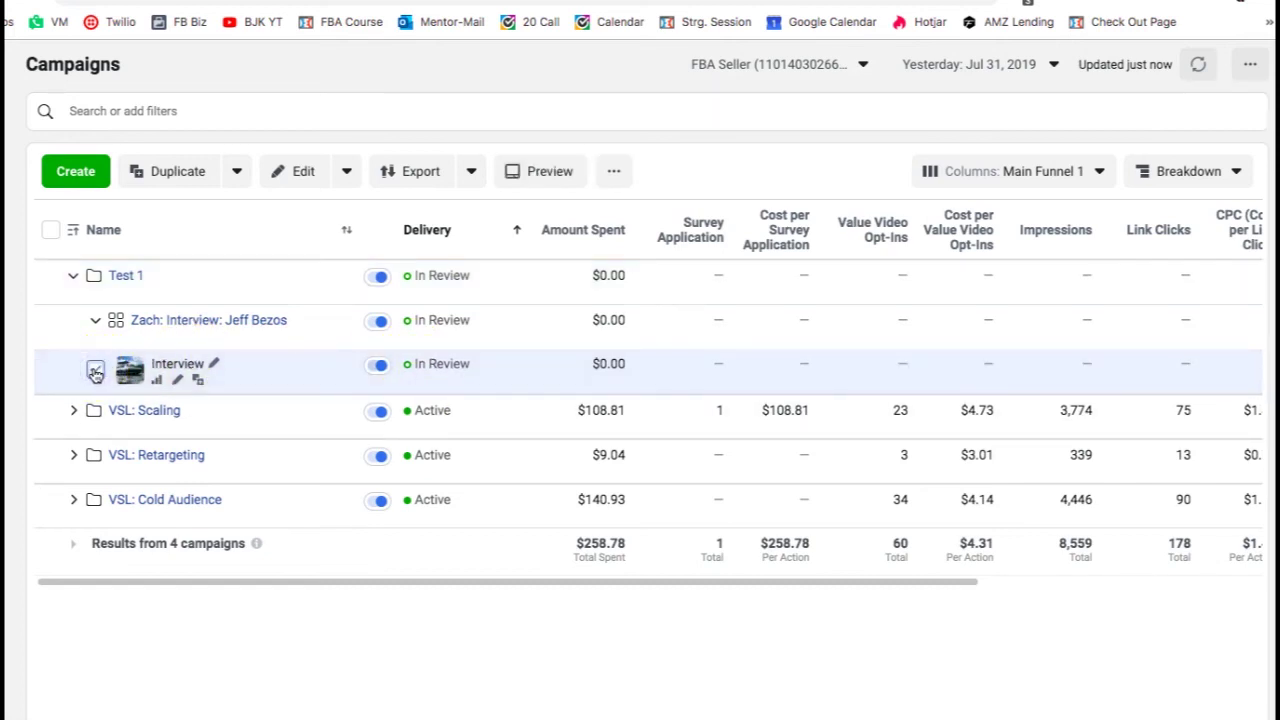
left_click(177, 380)
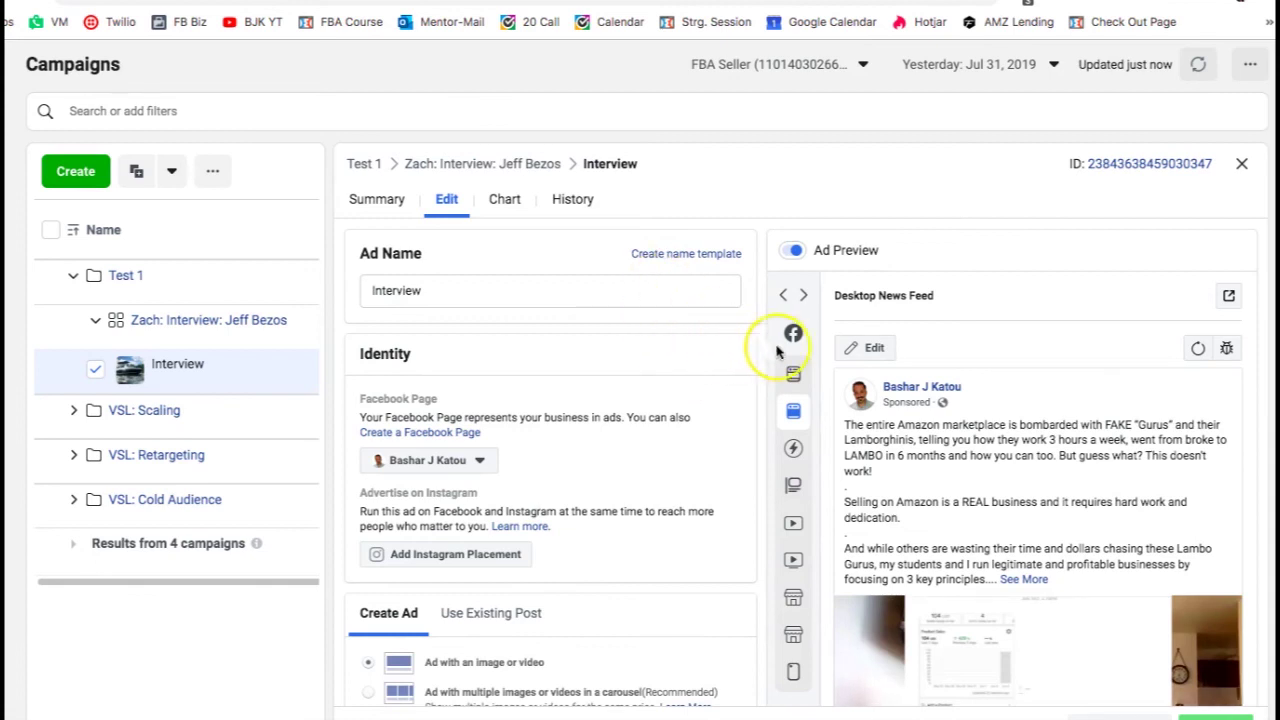
- Close the Interview ad's editor and return to the full campaigns list
left_click(1246, 164)
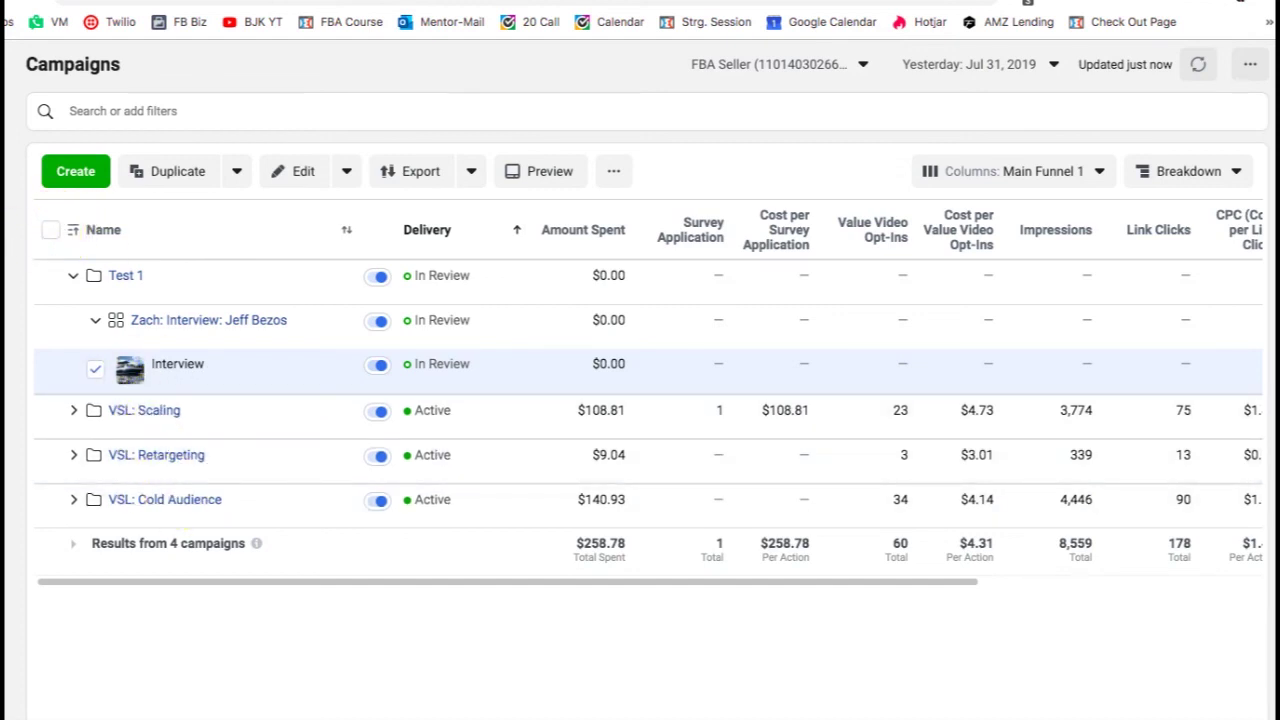
mouse_move(20, 252)
left_click(62, 255)
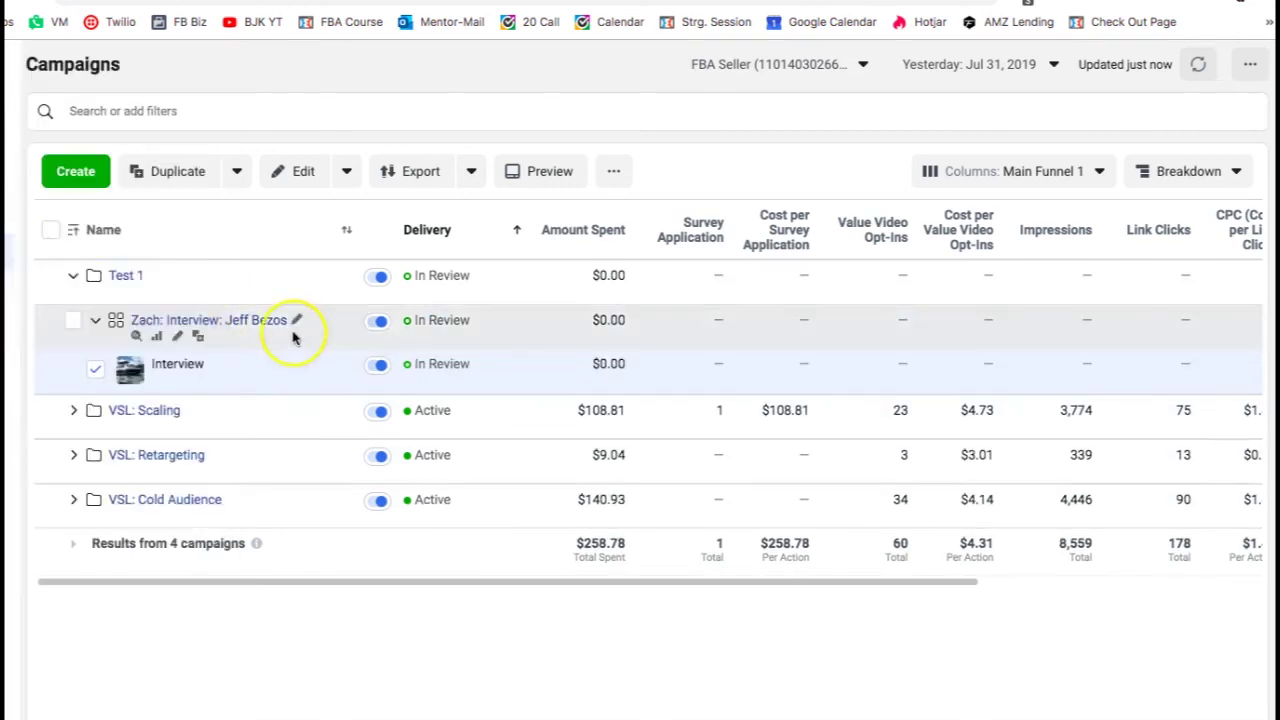
- Select all campaigns, look through the account's full list of ads, and return to the campaigns list
left_click(50, 230)
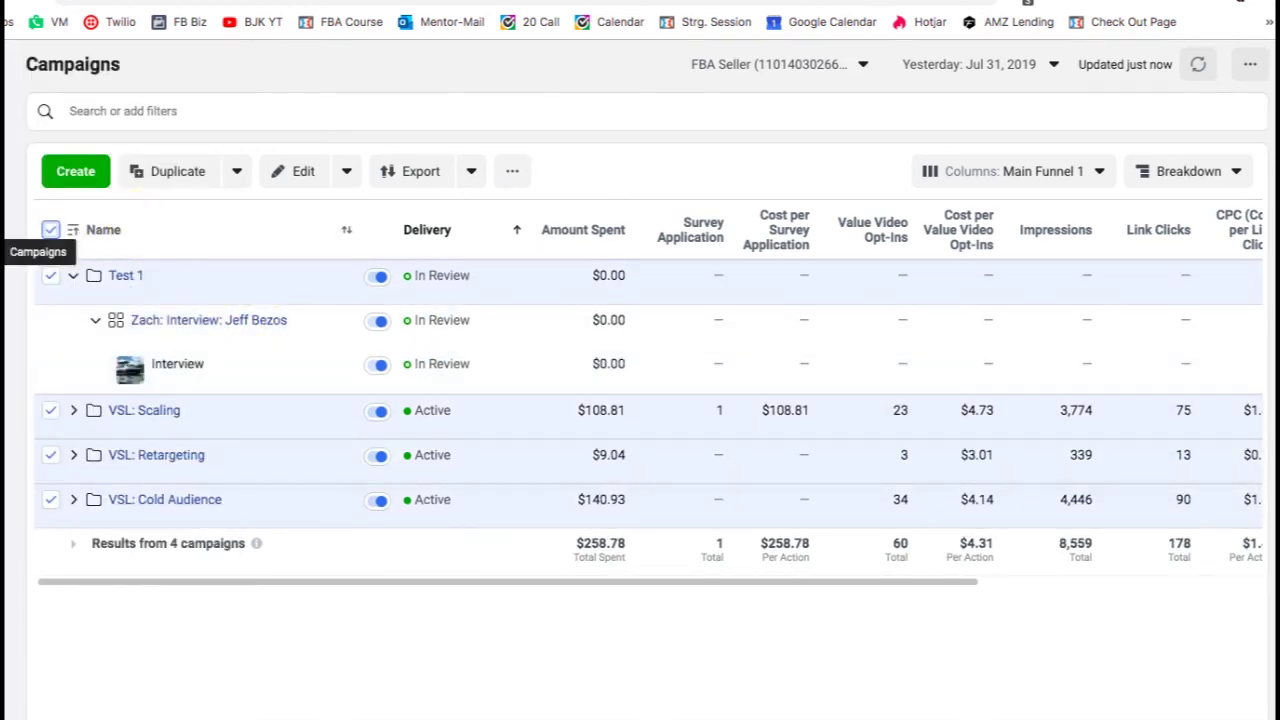
left_click(41, 333)
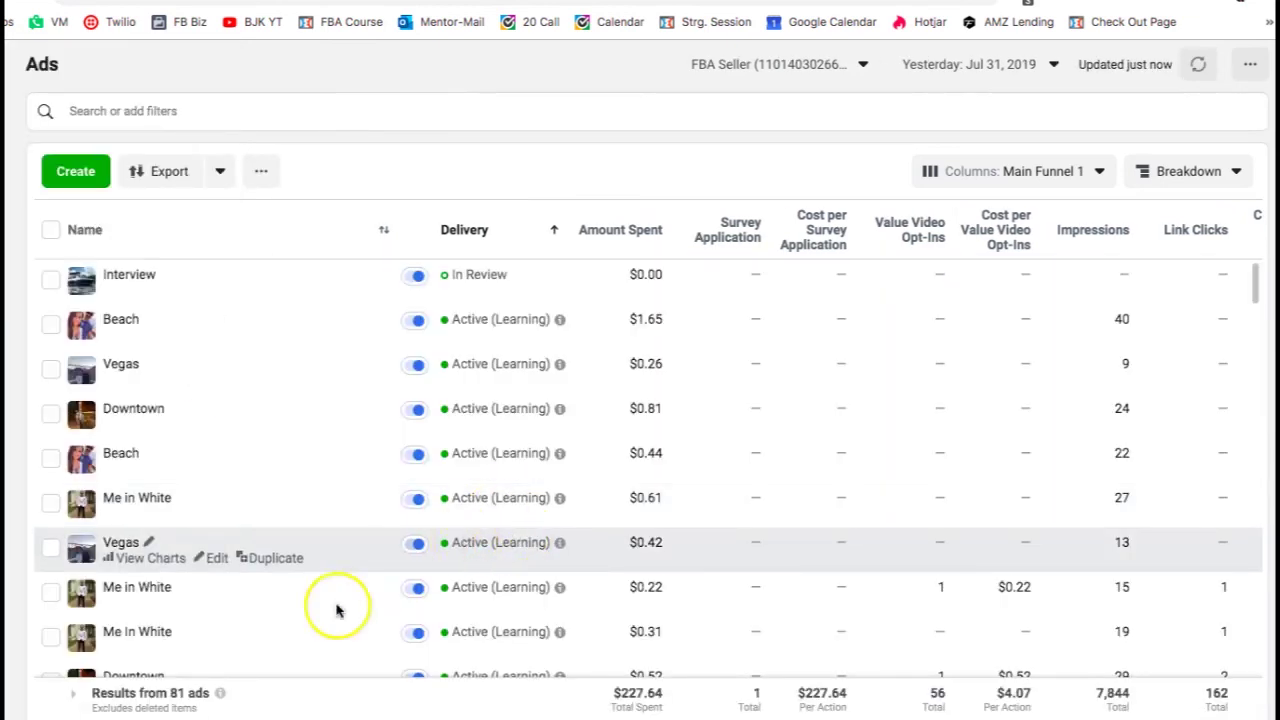
scroll(276, 552, "down", 18)
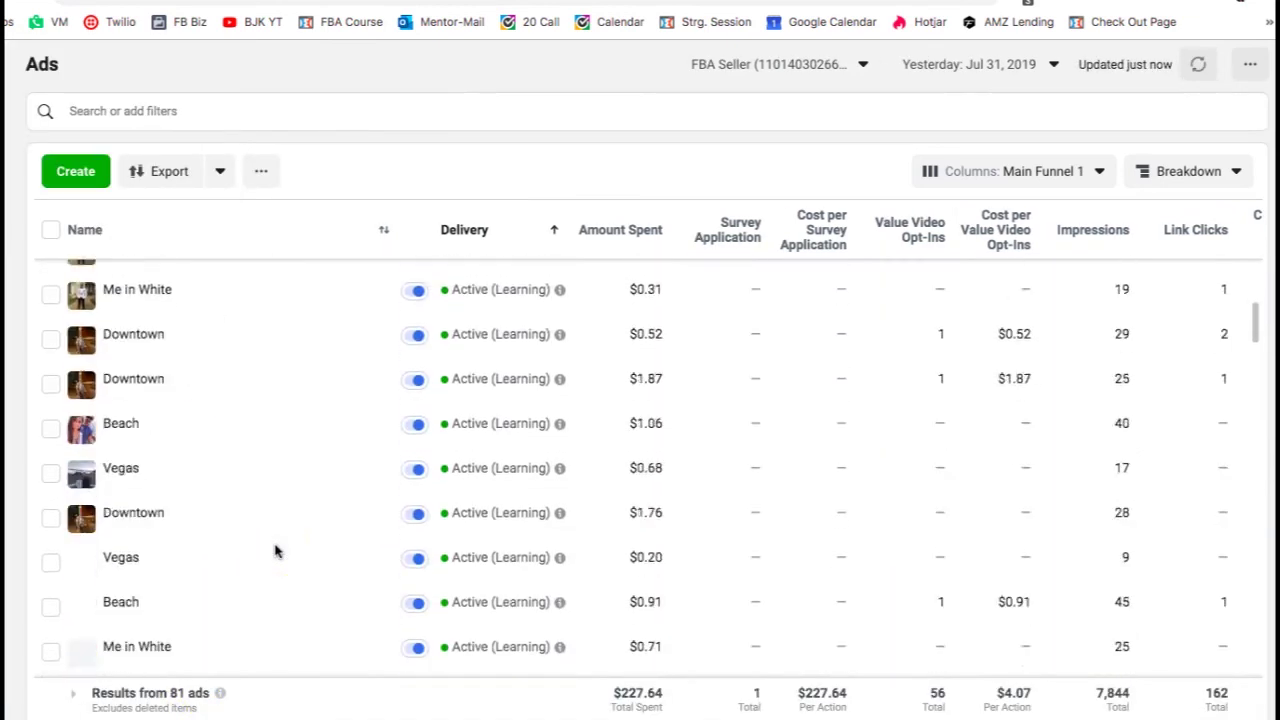
scroll(276, 552, "down", 10)
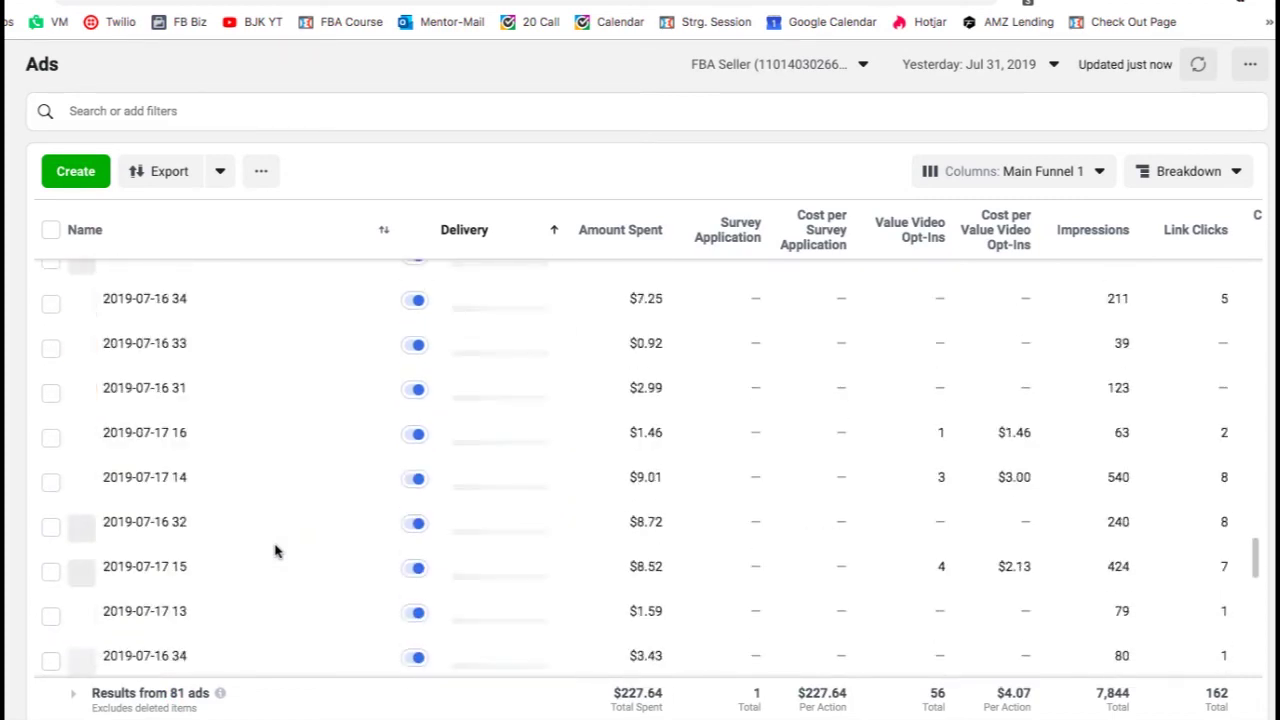
scroll(313, 532, "up", 10)
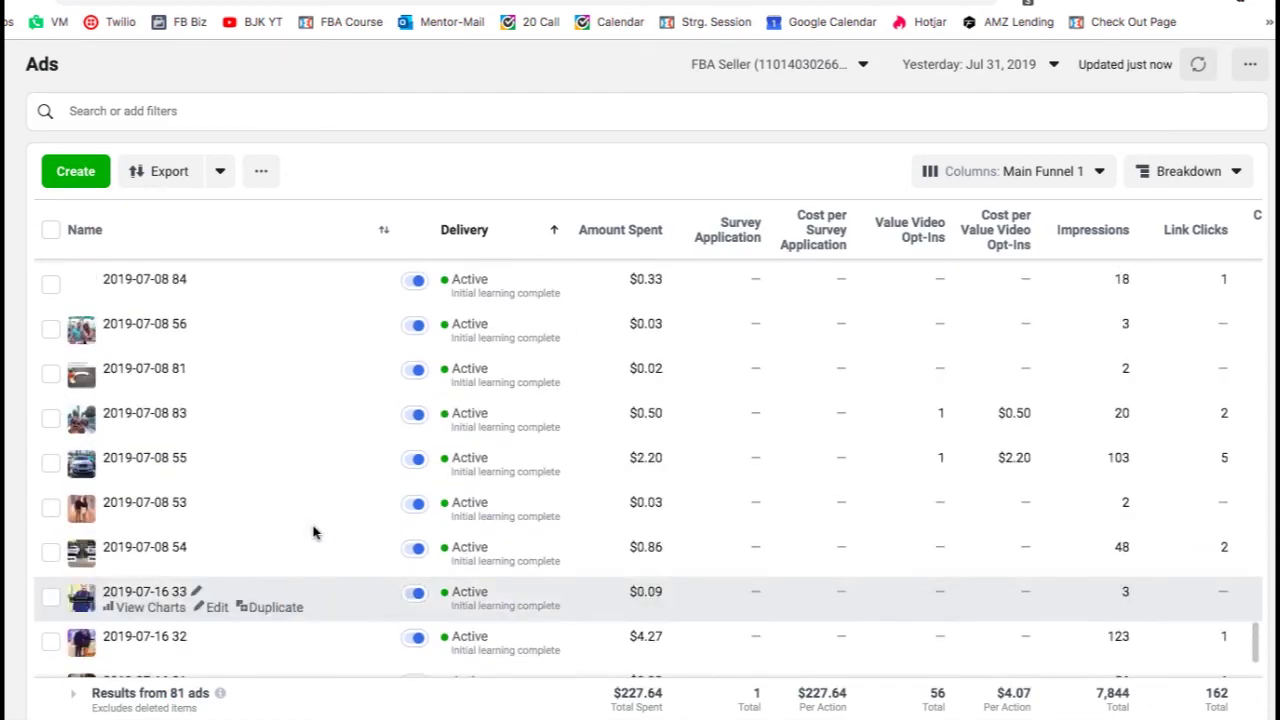
scroll(313, 532, "up", 8)
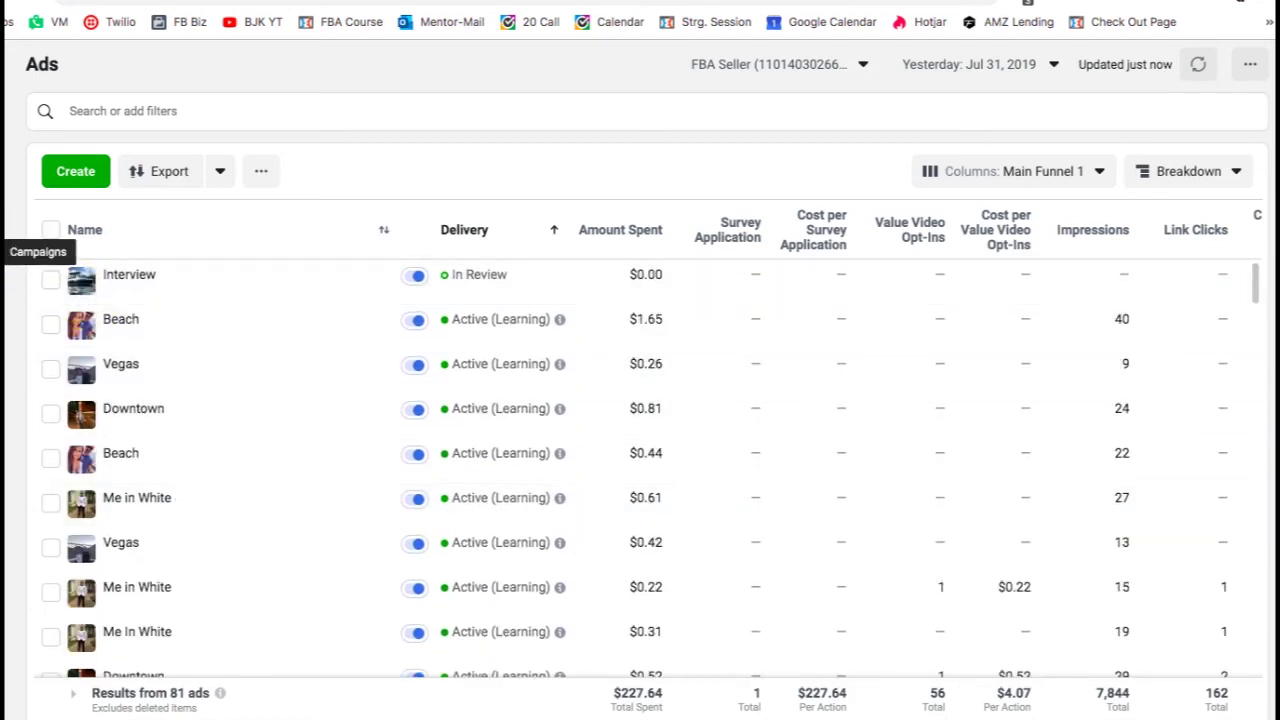
mouse_move(49, 262)
left_click(150, 290)
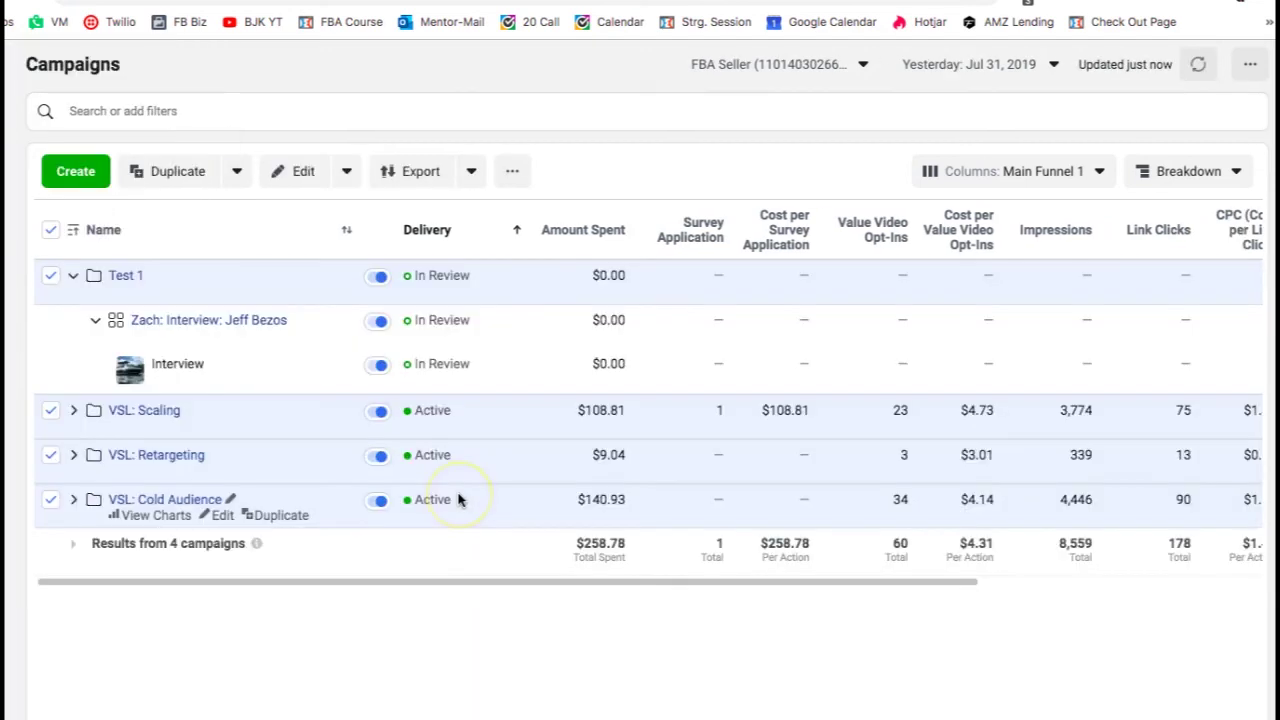
- Clear the selection of all campaigns, select only Test 1, and delete that campaign, confirming the deletion
left_click(51, 231)
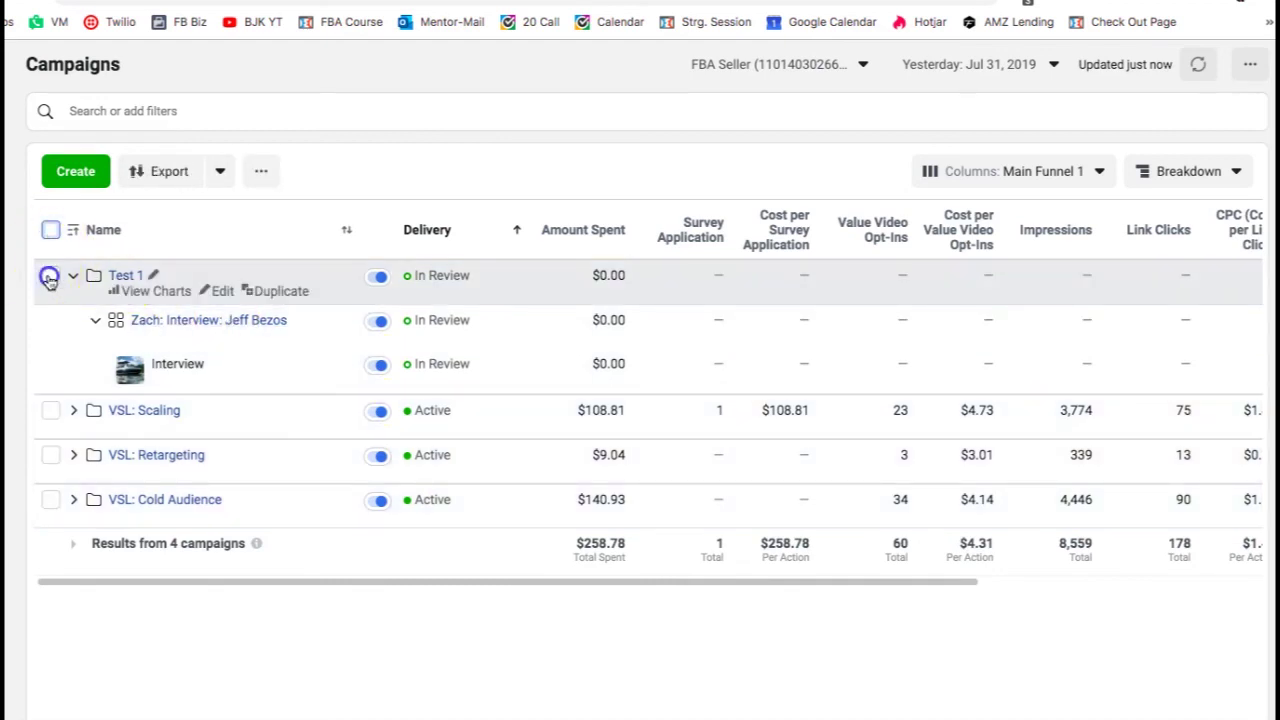
left_click(49, 277)
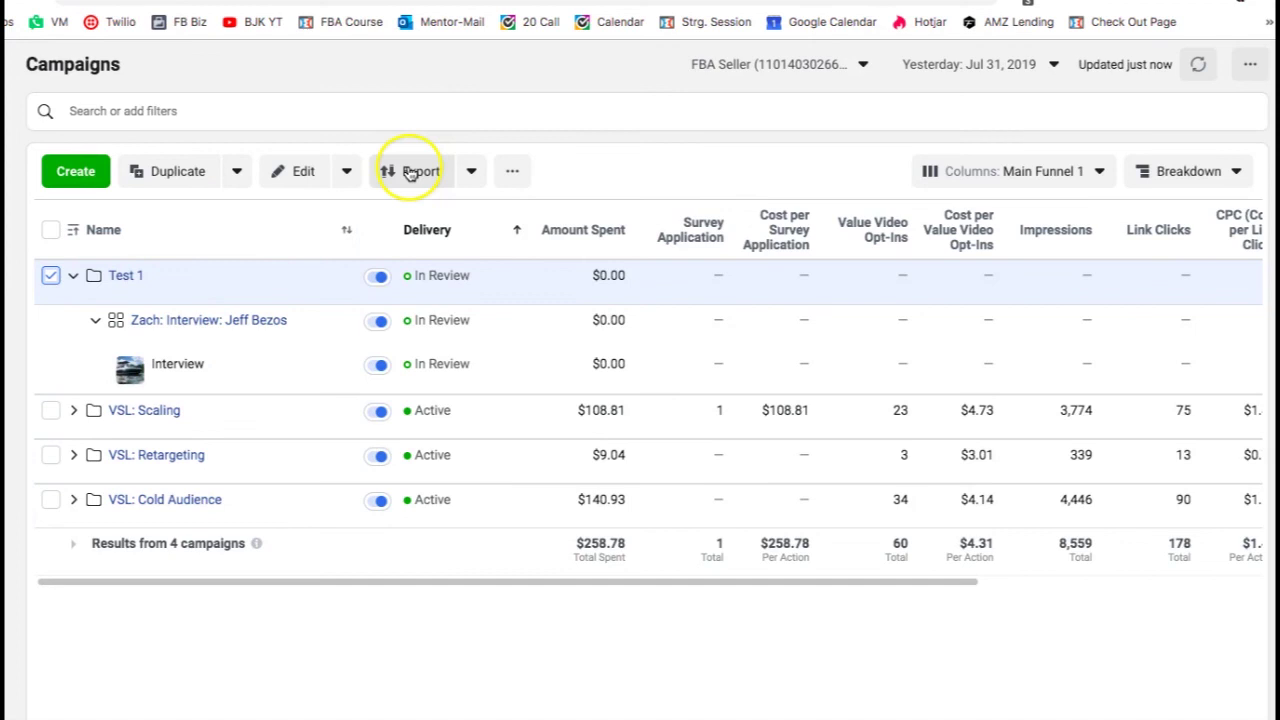
left_click(346, 172)
left_click(276, 245)
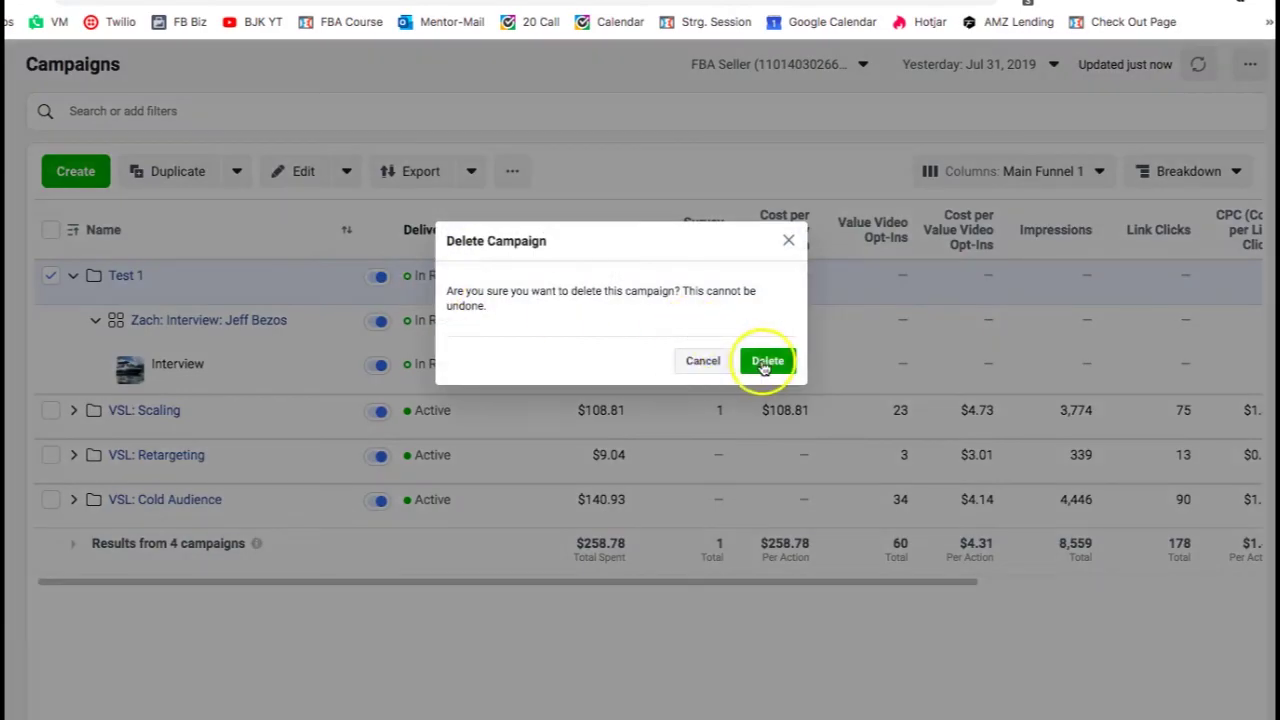
left_click(765, 360)
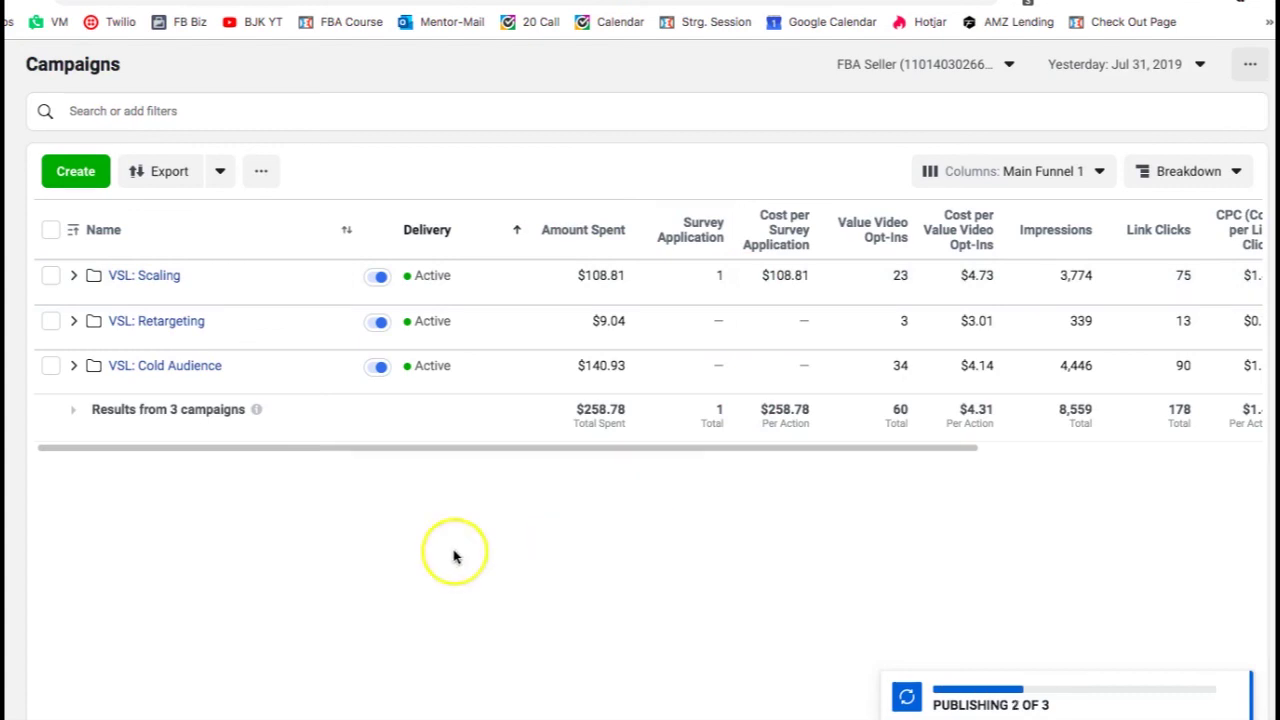
mouse_move(10, 292)
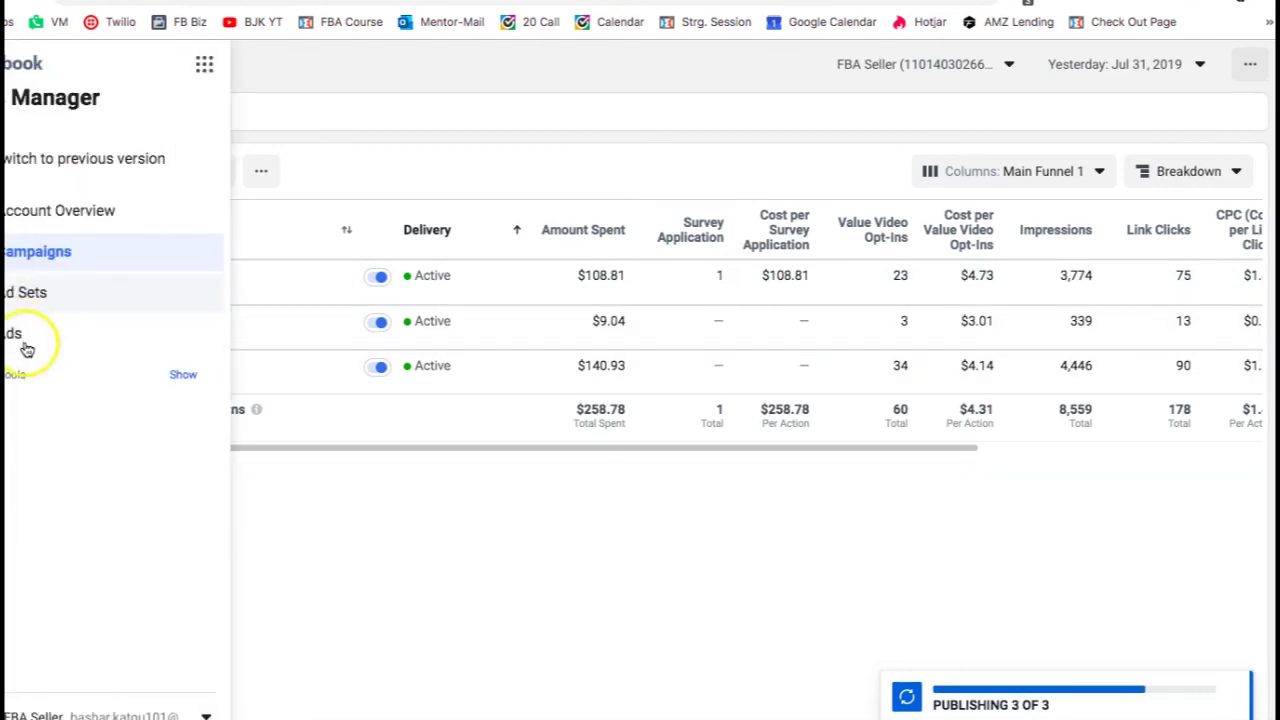